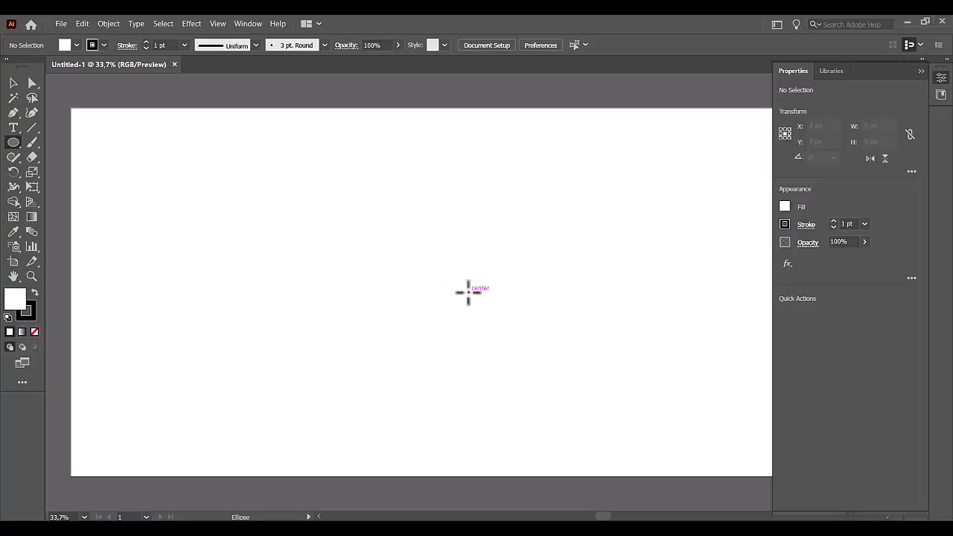
Draw a circle about 552 px in diameter near the middle of the artboard and set its stroke to 14 pt.
left_click_drag(469, 292, 561, 382)
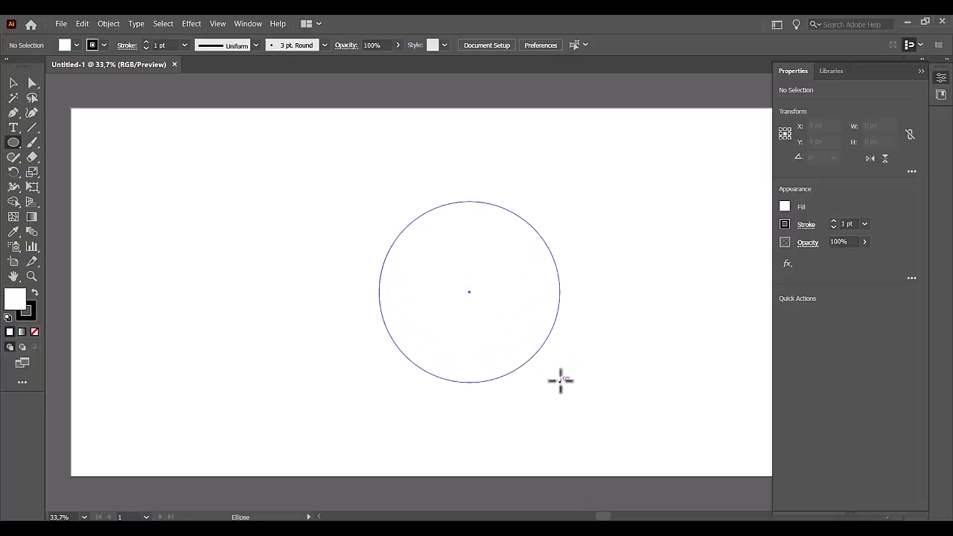
left_click(144, 41)
left_click(145, 41)
left_click(144, 41)
left_click(145, 41)
left_click(145, 41)
left_click(144, 41)
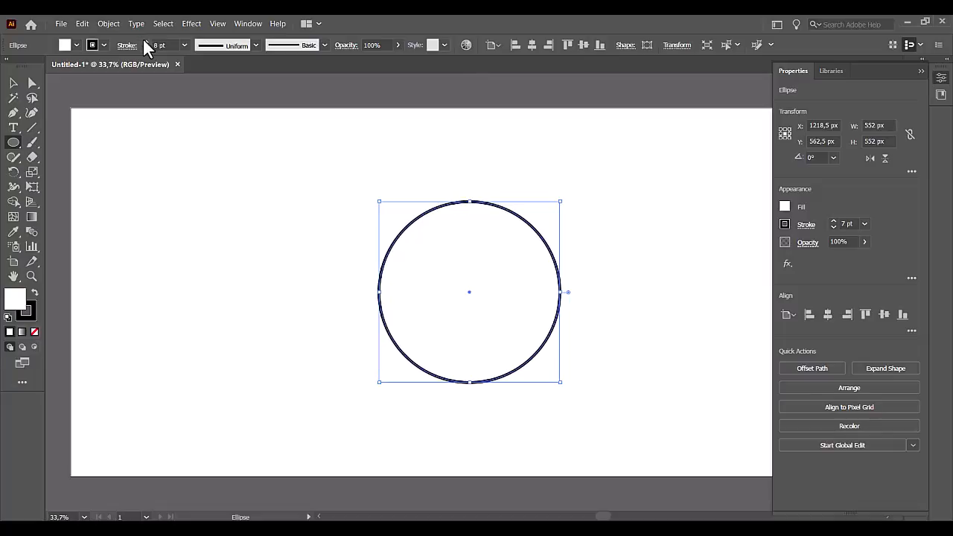
left_click(144, 41)
left_click(145, 41)
left_click(145, 41)
left_click(144, 41)
left_click(144, 41)
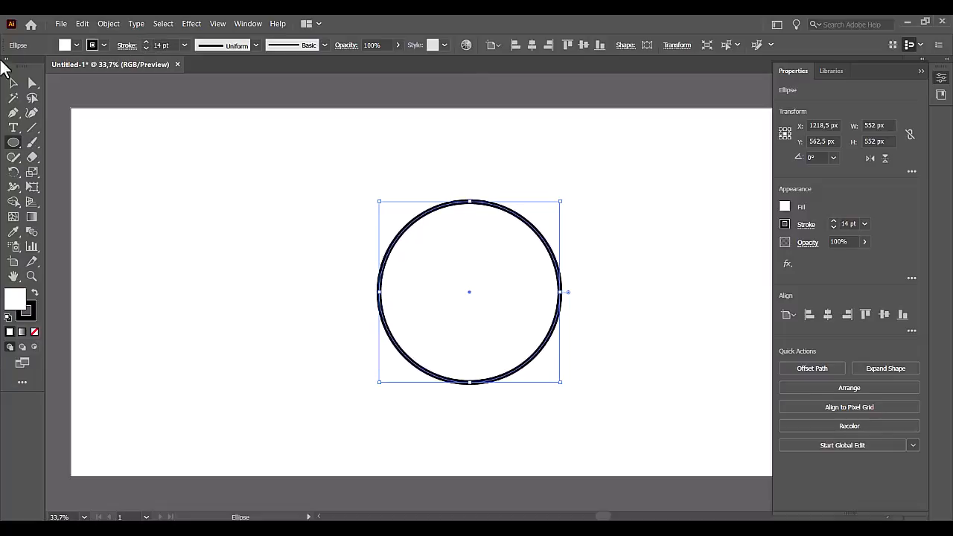
Raise the circle's bottom anchor point to about Y 768 px and lengthen both its handles to flatten the base.
key("a")
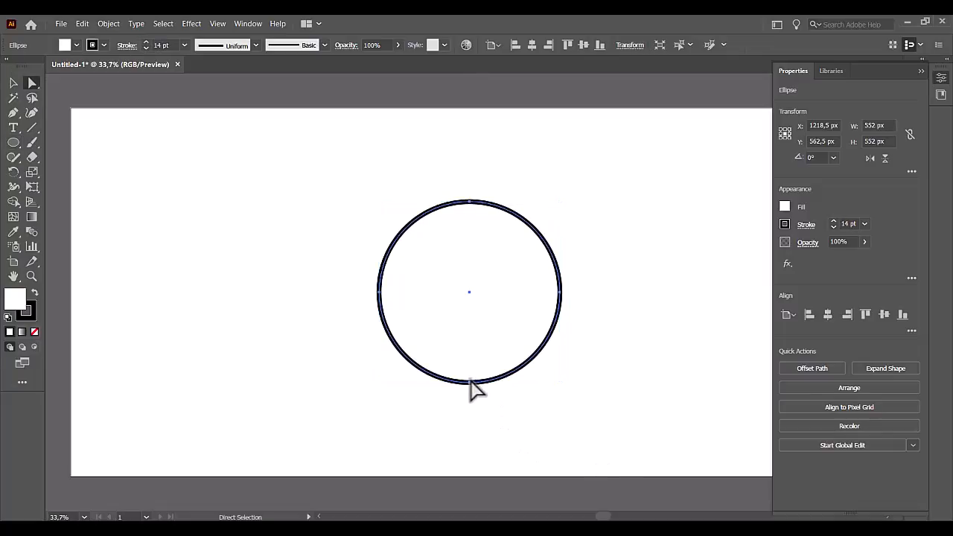
left_click(471, 383)
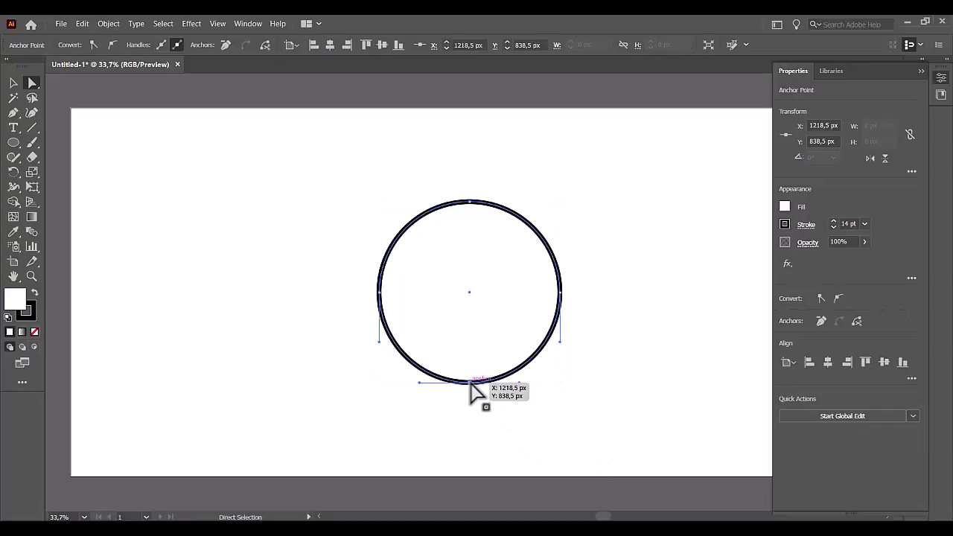
left_click_drag(471, 383, 533, 359)
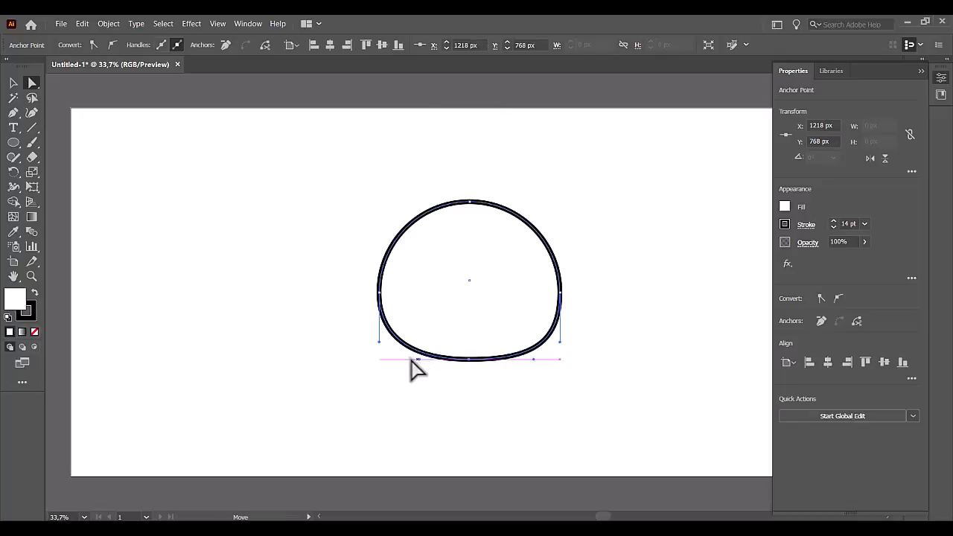
left_click_drag(412, 361, 412, 360)
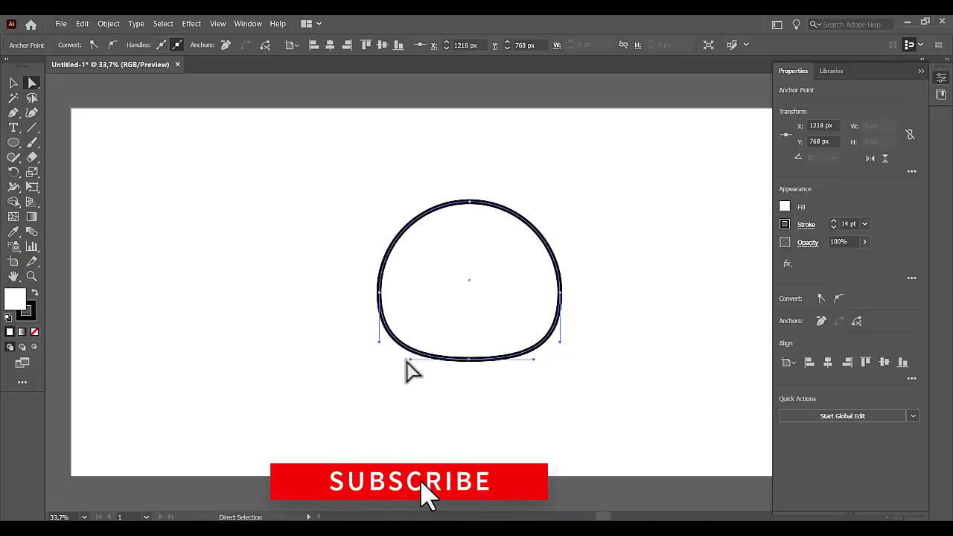
left_click_drag(409, 360, 405, 360)
Move the flattened shape down and to the left, to about X 1156.5 px, Y 651 px, and deselect it.
key("v")
left_click_drag(516, 361, 457, 379)
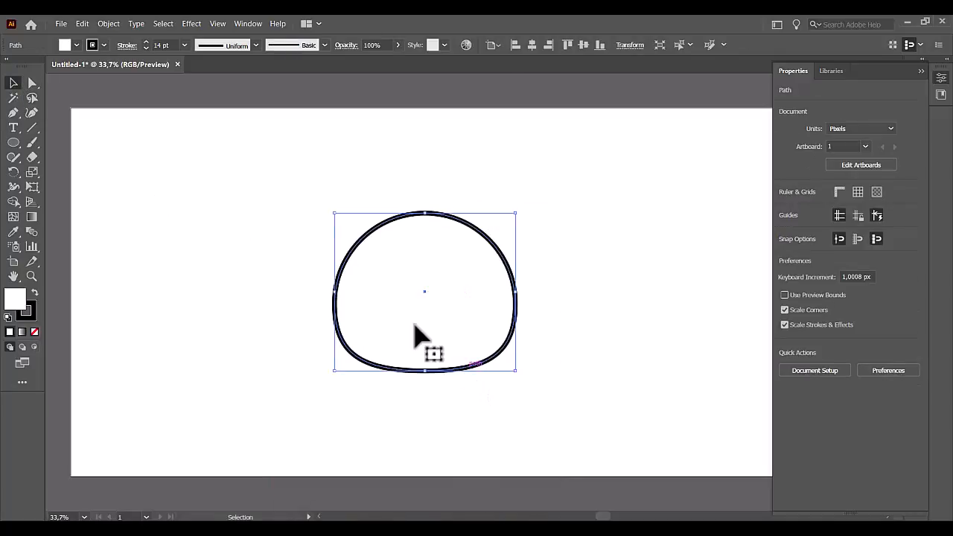
left_click(265, 208)
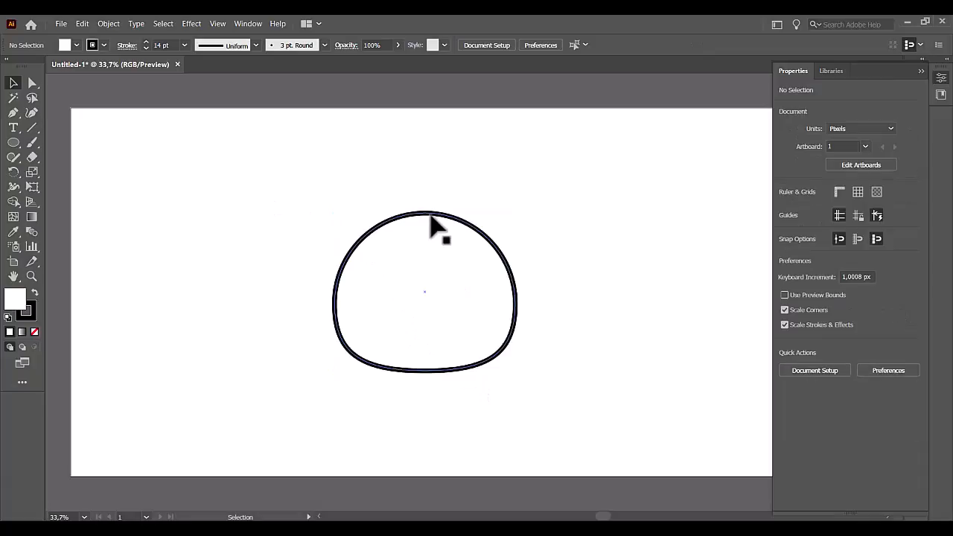
left_click_drag(431, 216, 456, 244)
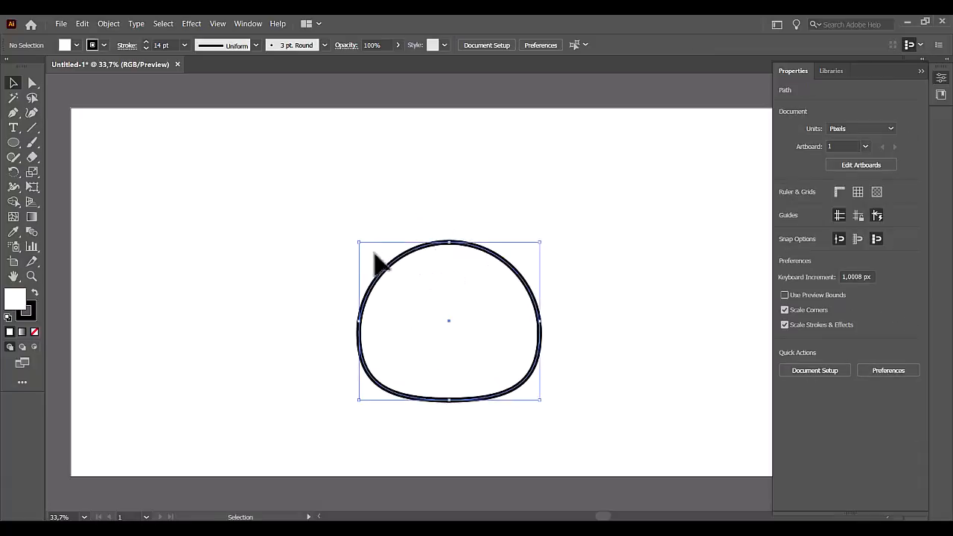
left_click(216, 271)
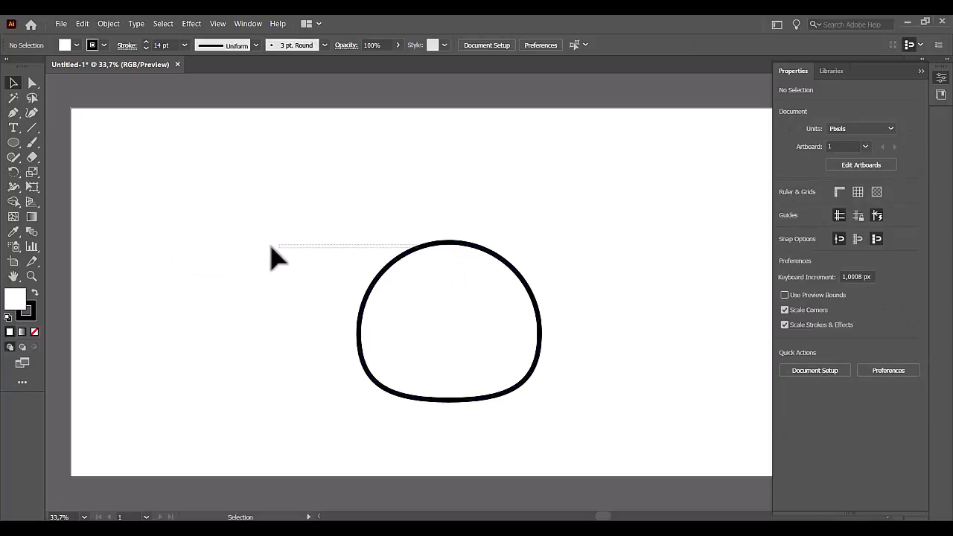
Duplicate the flattened shape to the left of the original and remove the copy's fill.
left_click(427, 248)
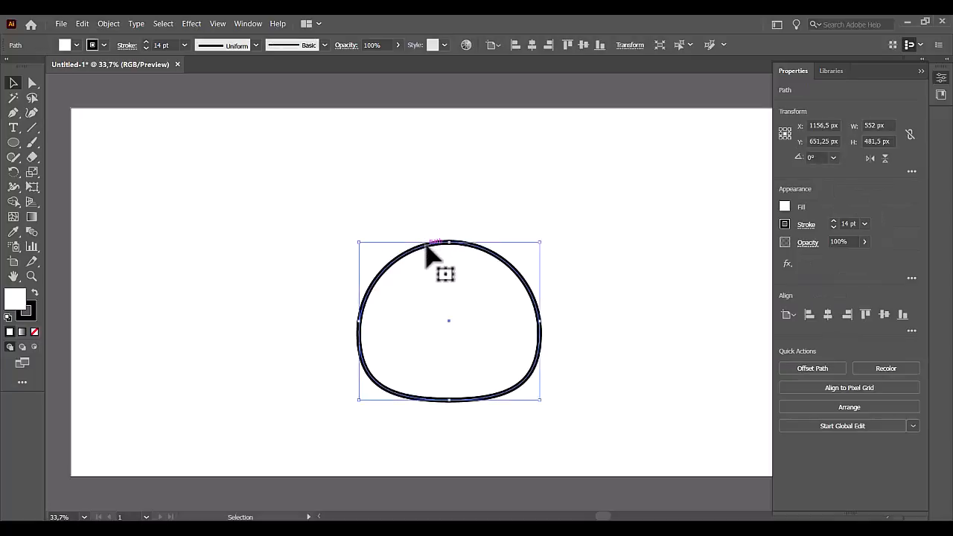
left_click_drag(427, 248, 203, 245)
left_click(34, 332)
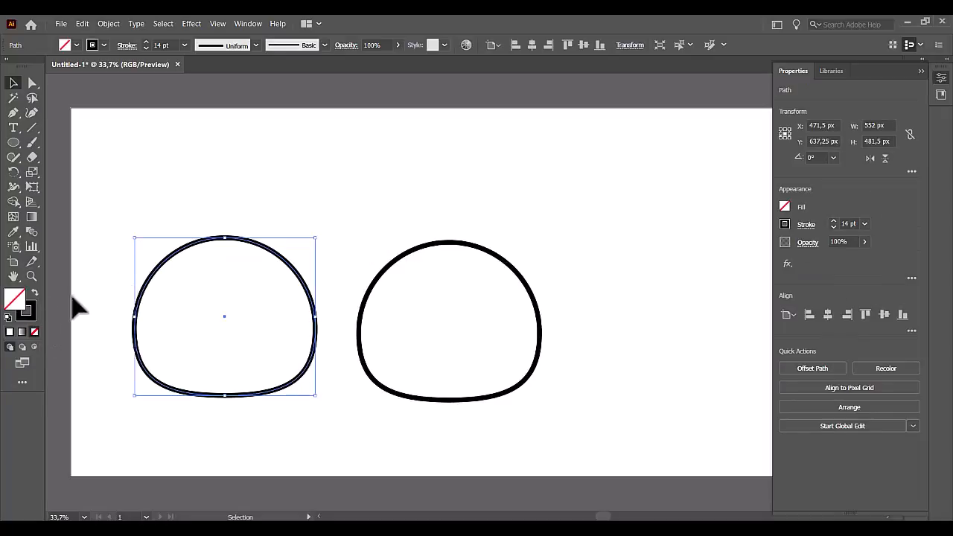
left_click(91, 256)
Scale the left copy down proportionally around its center to about 385 px wide.
left_click(216, 239)
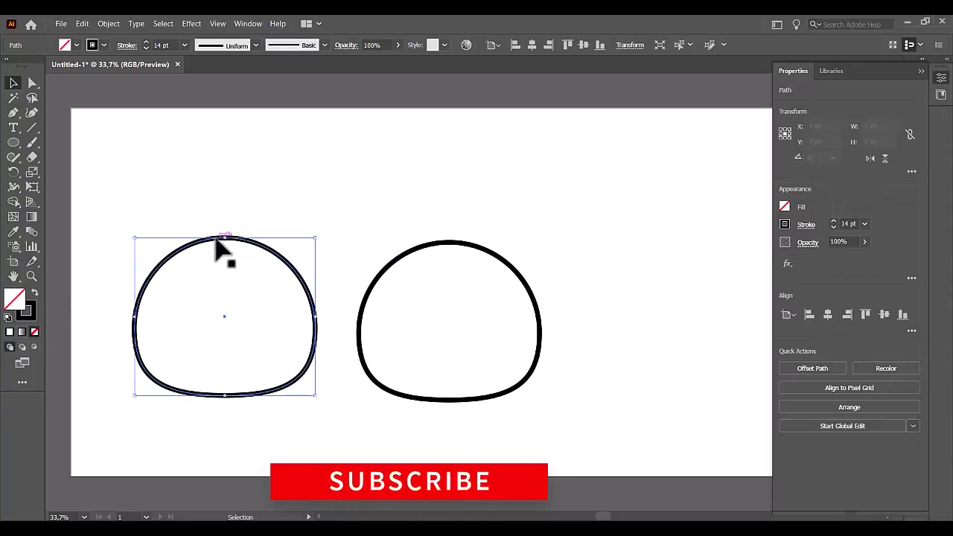
left_click(279, 276)
left_click(293, 268)
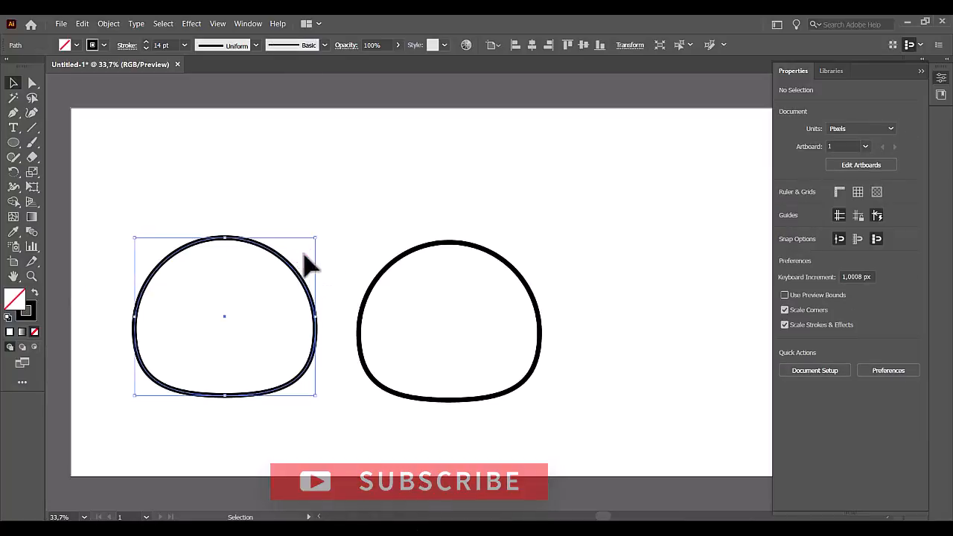
left_click_drag(316, 238, 290, 258)
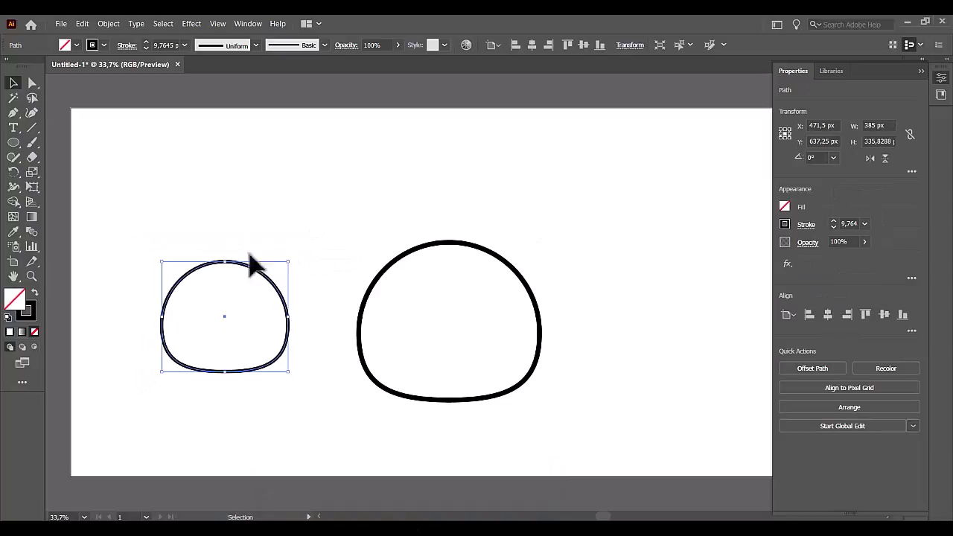
double_click(19, 298)
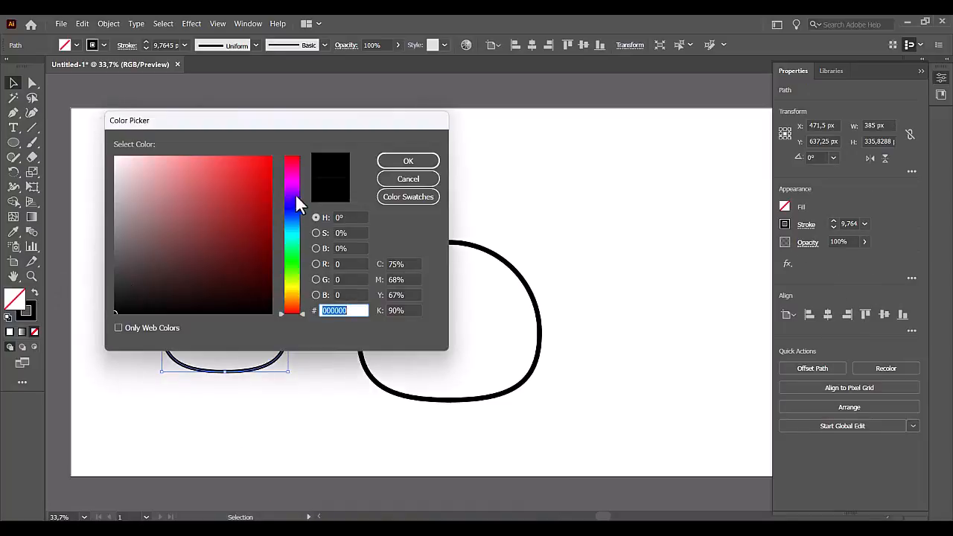
left_click(290, 205)
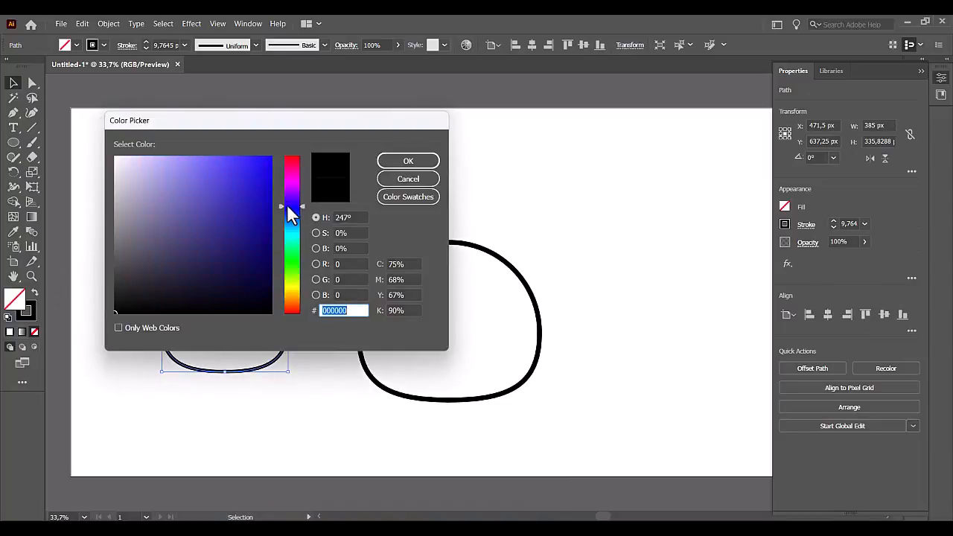
key("Escape")
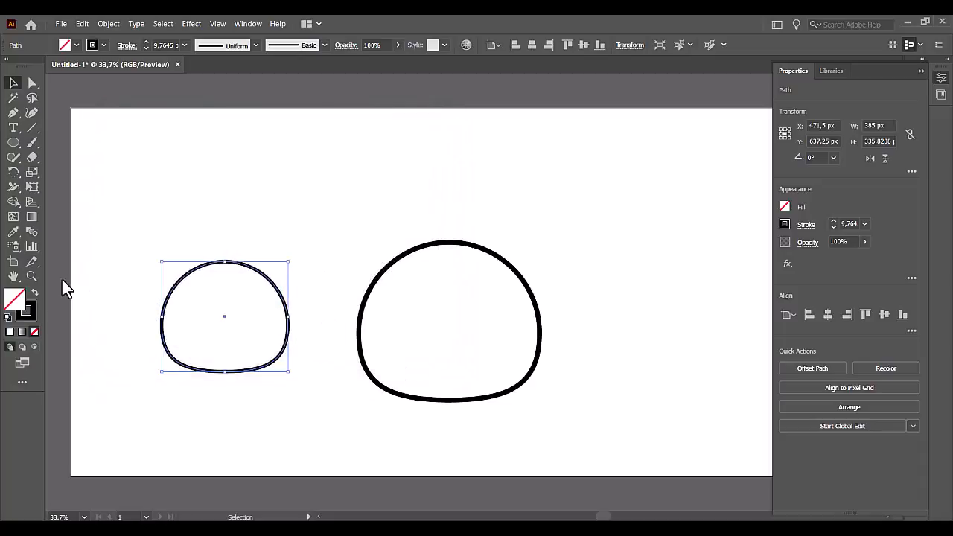
Fill the smaller copy with blue 2110C6, remove its stroke and deselect it.
double_click(15, 298)
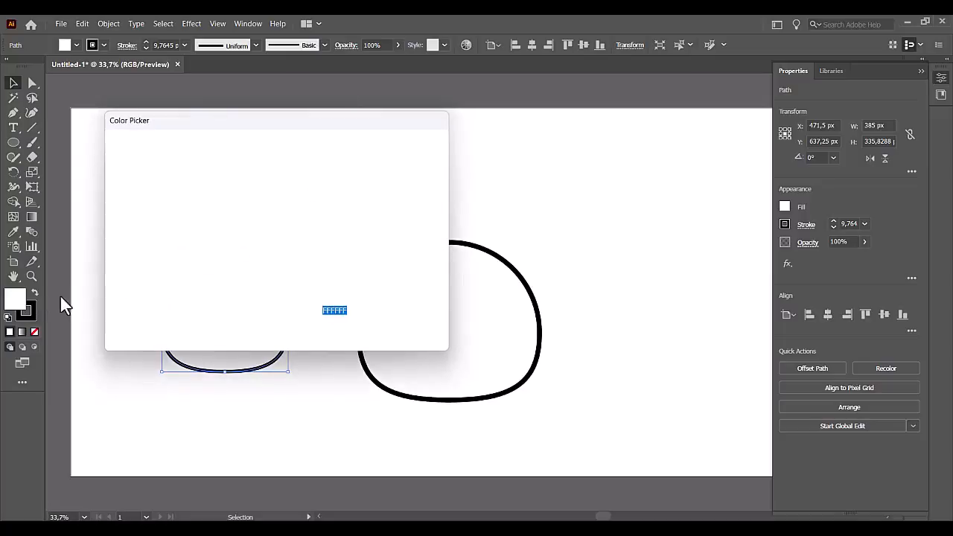
left_click(296, 206)
left_click(259, 192)
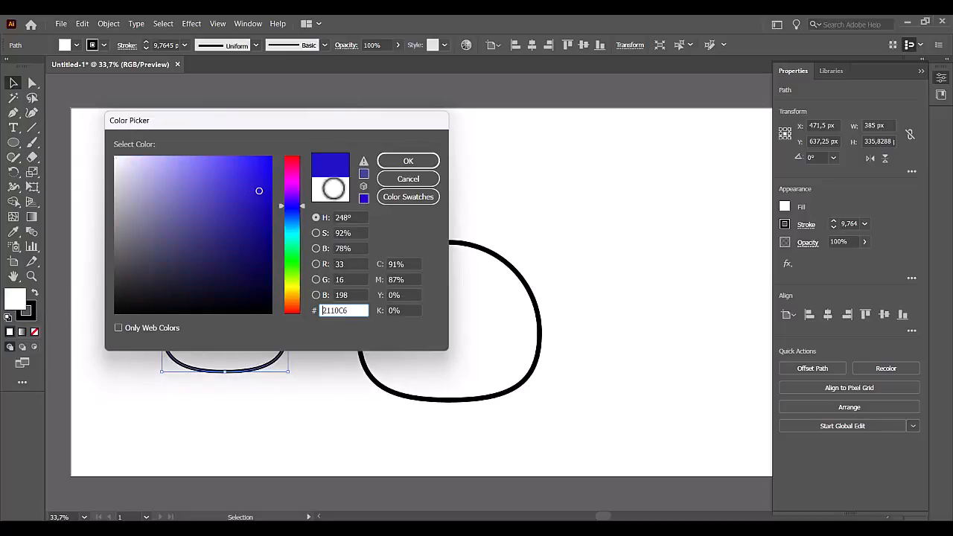
left_click(414, 167)
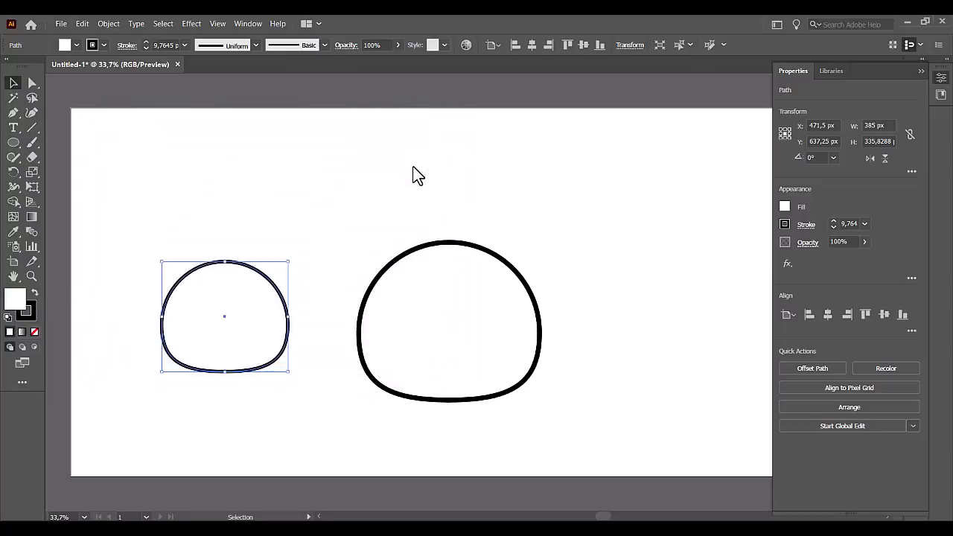
left_click(33, 331)
left_click(108, 265)
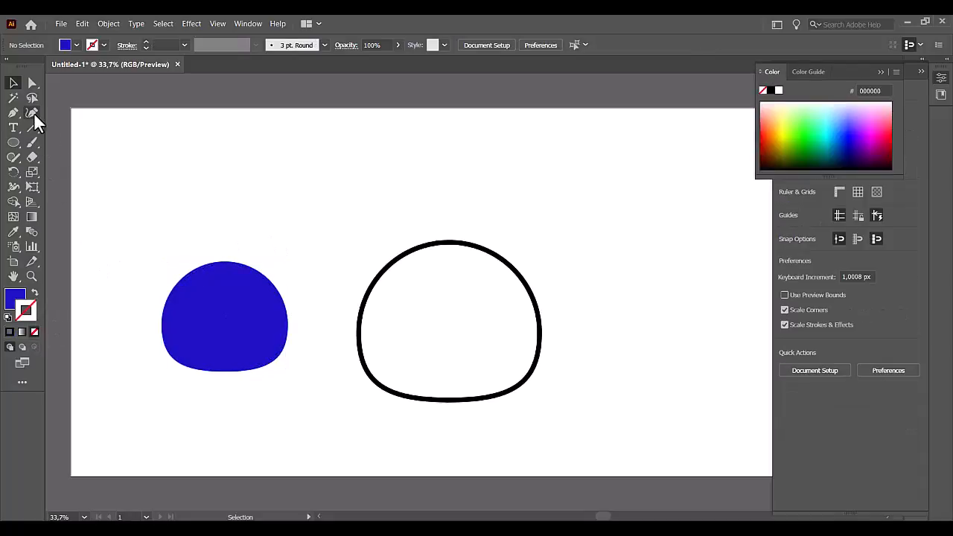
Draw a slanted line about 564 px wide across the blue shape and bend it into a gentle S-curve.
left_click_drag(117, 335, 302, 304)
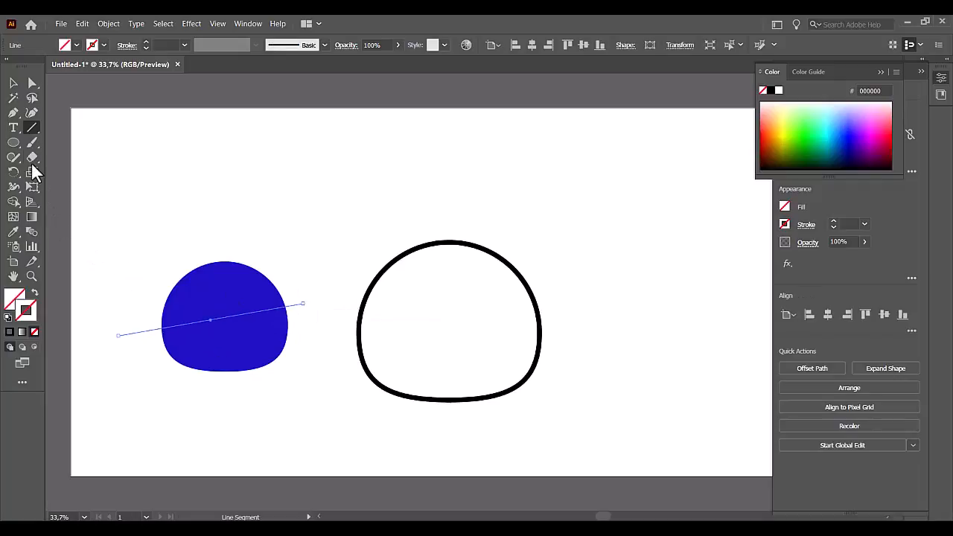
left_click(33, 84)
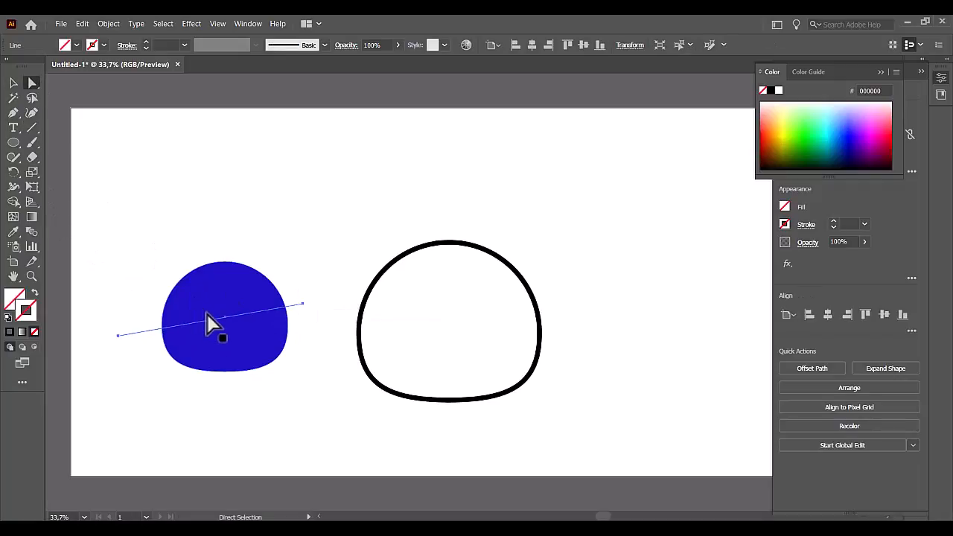
left_click_drag(14, 115, 46, 159)
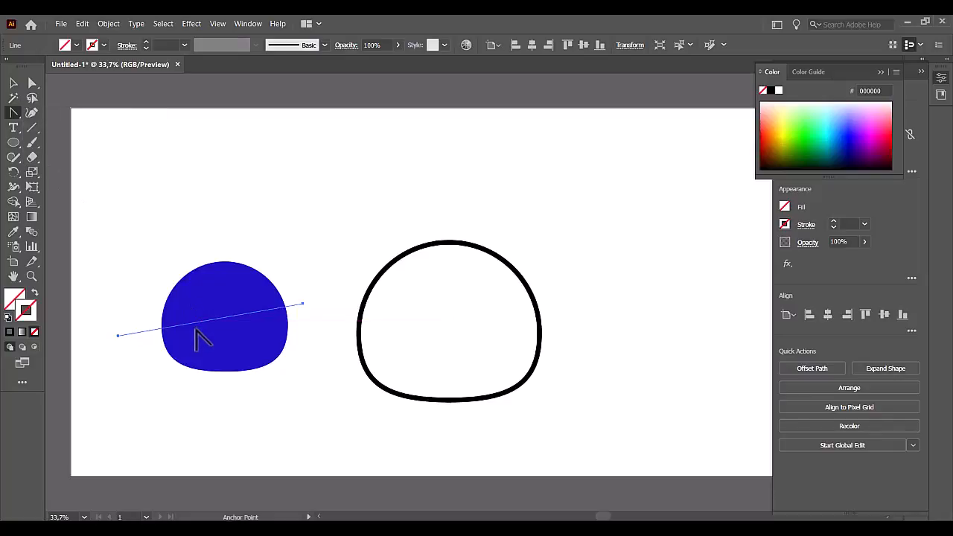
left_click_drag(185, 330, 196, 345)
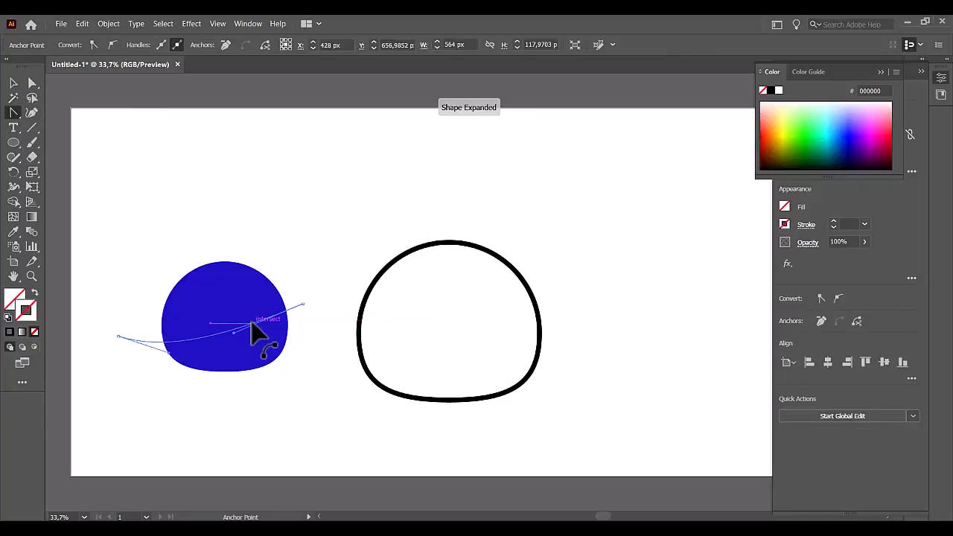
left_click_drag(251, 317, 251, 296)
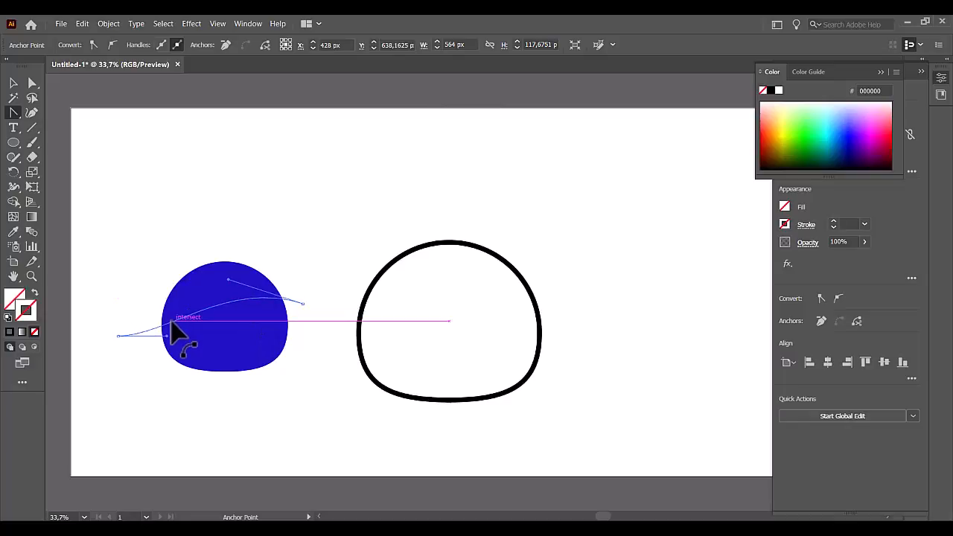
left_click_drag(172, 321, 203, 328)
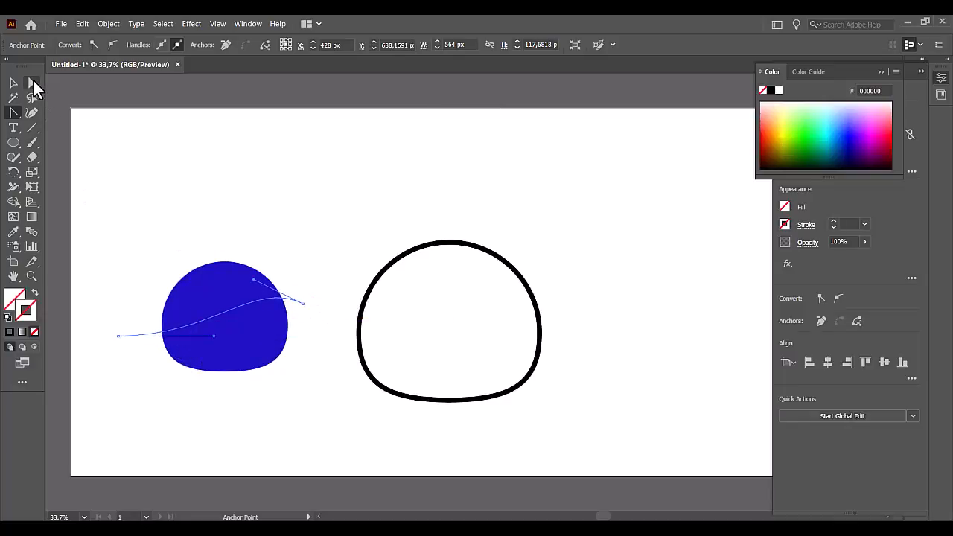
Reposition the curve's end points just outside the blue shape's sides and adjust its handles to smooth the wave.
mouse_move(303, 303)
left_mouse_down()
mouse_move(297, 328)
mouse_move(284, 297)
mouse_move(287, 306)
left_mouse_up()
left_click_drag(234, 277, 247, 268)
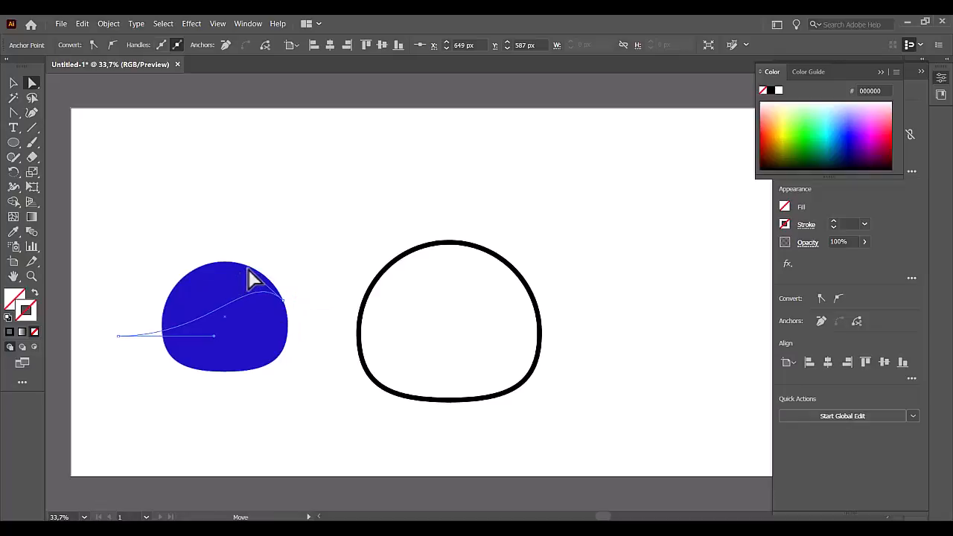
left_click_drag(213, 339, 156, 359)
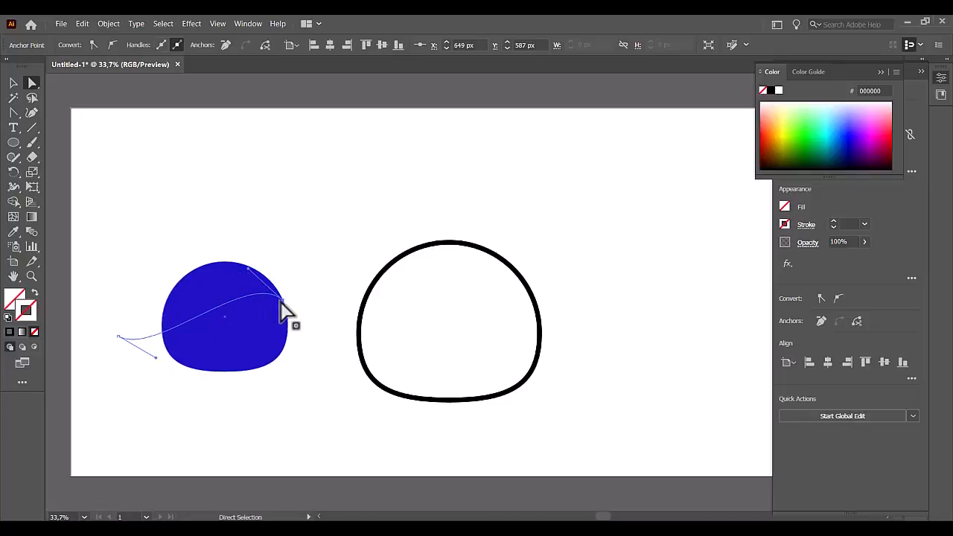
left_click_drag(283, 308, 306, 315)
left_click_drag(119, 337, 153, 315)
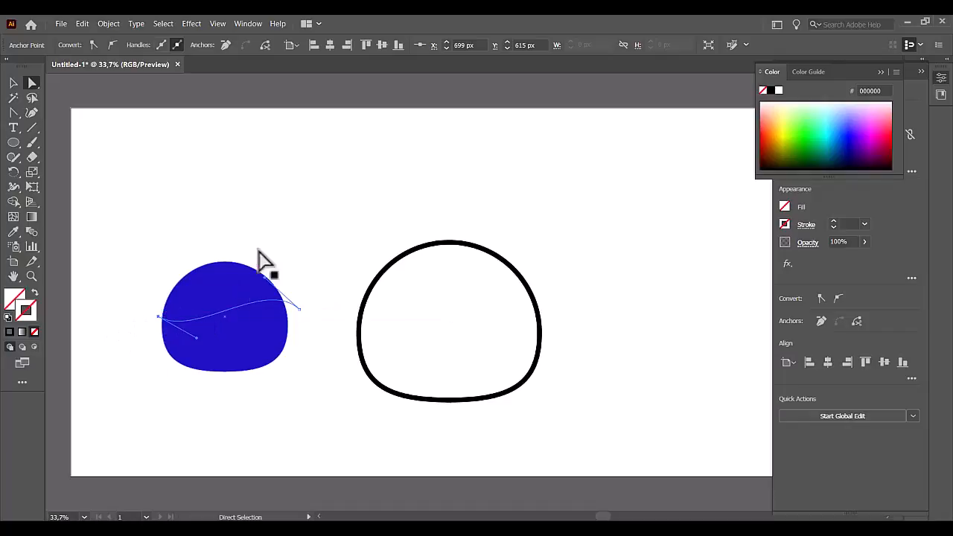
Select the blue shape with the wavy line and cut away the part above the line using Shape Builder.
left_click(291, 310)
left_click_drag(275, 234, 175, 420)
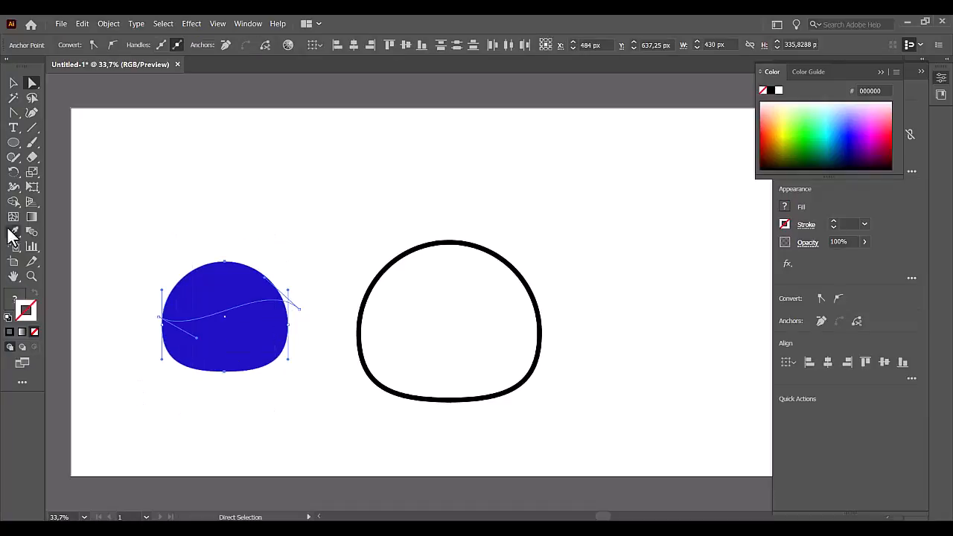
left_click(13, 203)
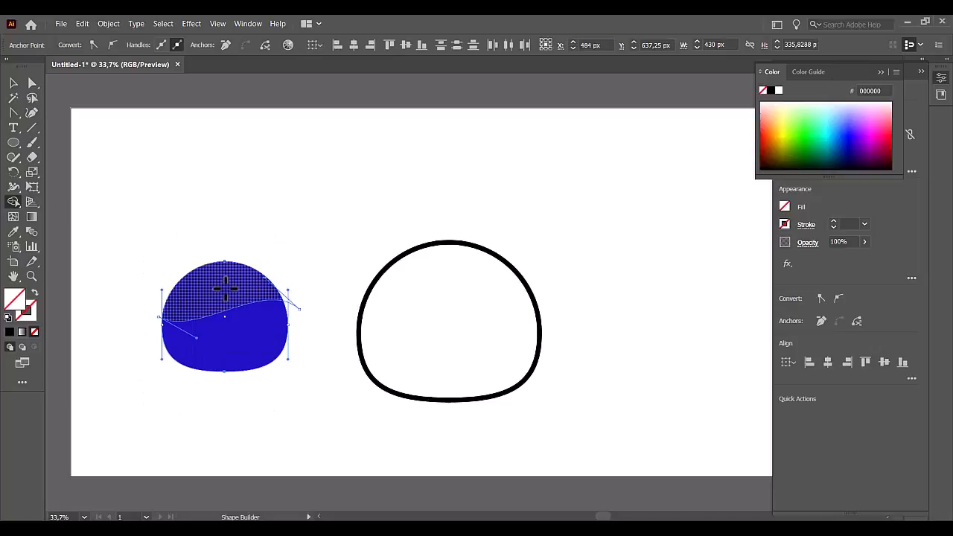
left_click(225, 289, "alt")
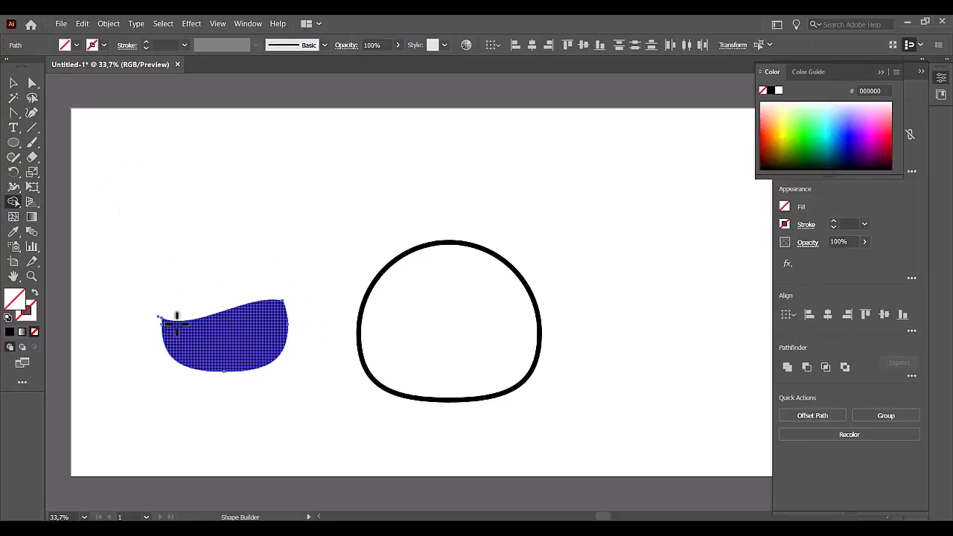
Duplicate the blue wavy-topped shape twice, spacing the three shapes apart beside the vessel outline.
left_click(10, 83)
left_click(128, 166)
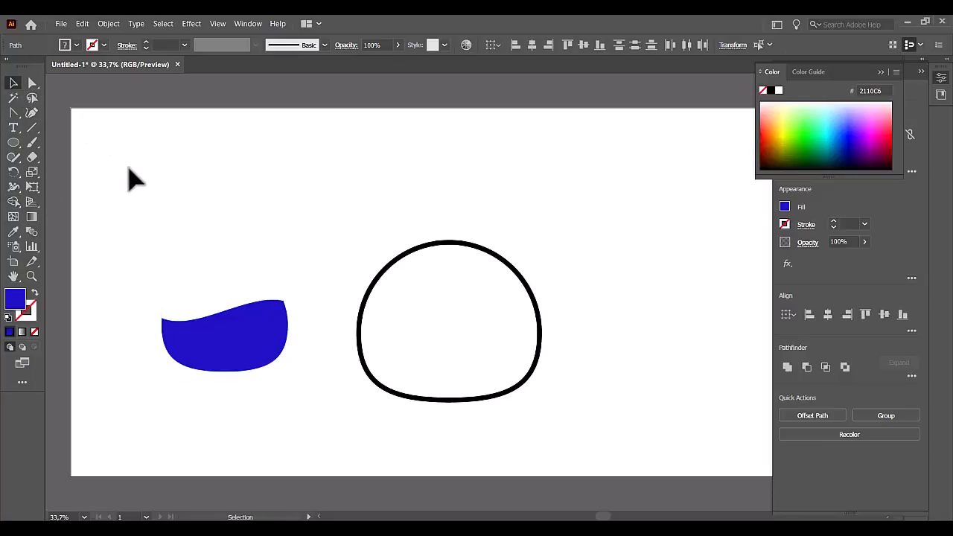
left_click(234, 336)
left_click_drag(238, 338, 217, 260)
mouse_move(251, 332)
left_mouse_down()
mouse_move(220, 339)
mouse_move(234, 330)
left_mouse_up()
left_click_drag(257, 272, 336, 255)
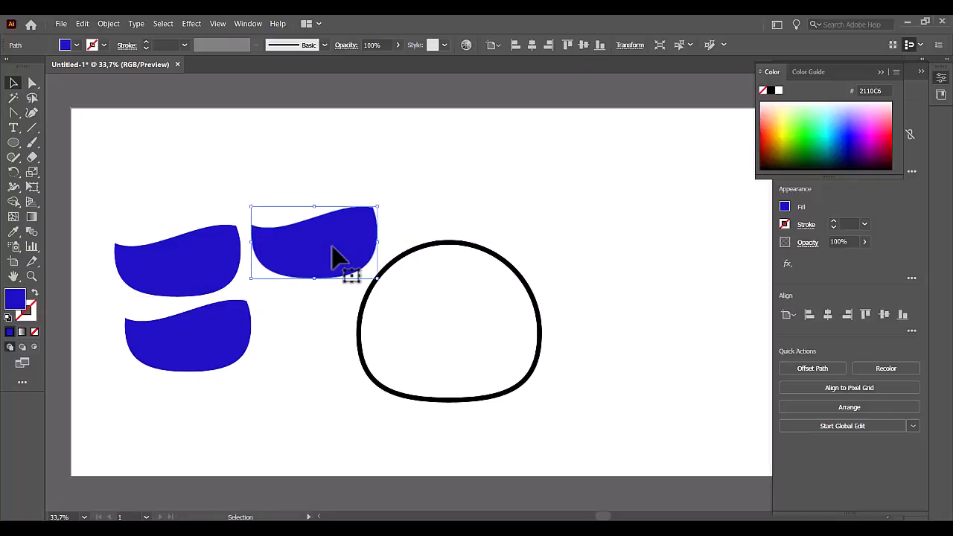
Set the blending mode of the copy nearest the vessel to Multiply, fill it with pink FF51E4 and deselect it.
left_click(807, 242)
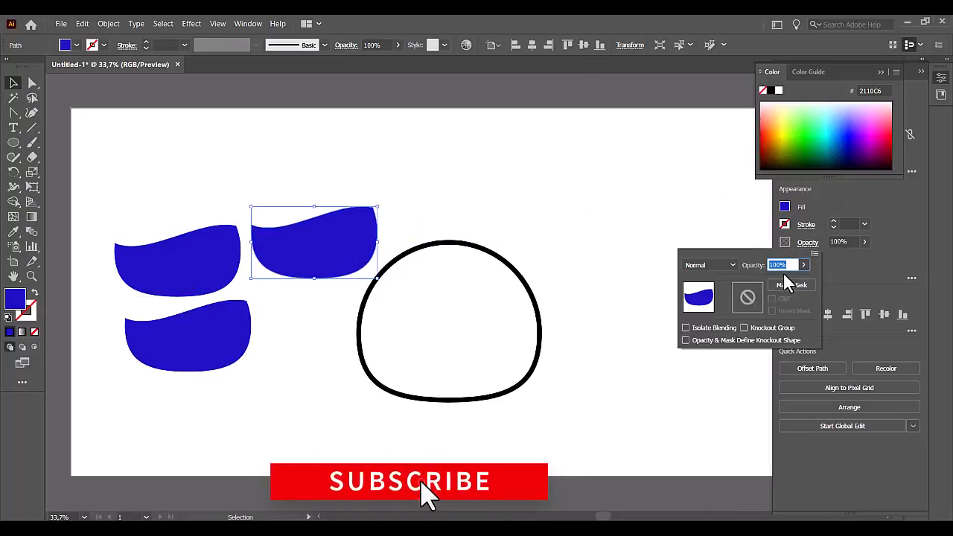
left_click(735, 264)
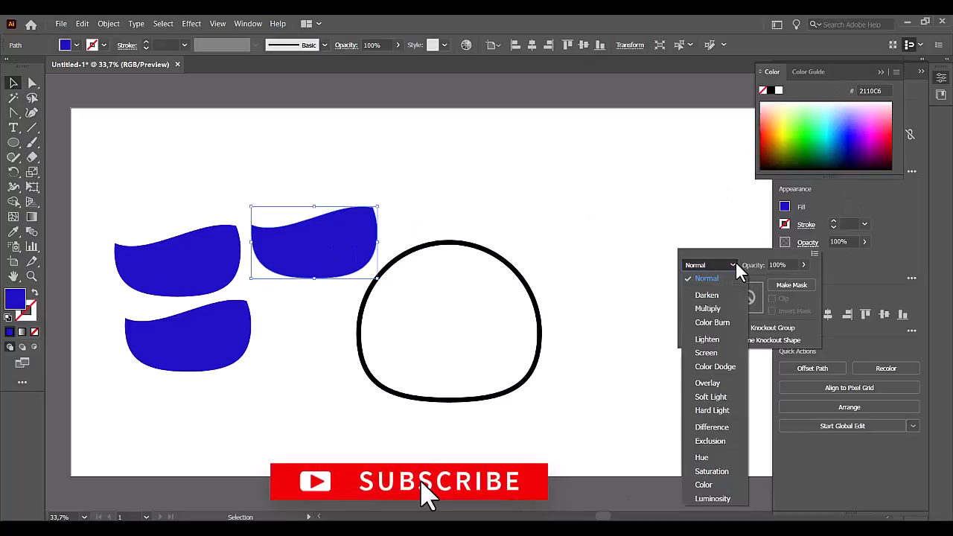
left_click(713, 309)
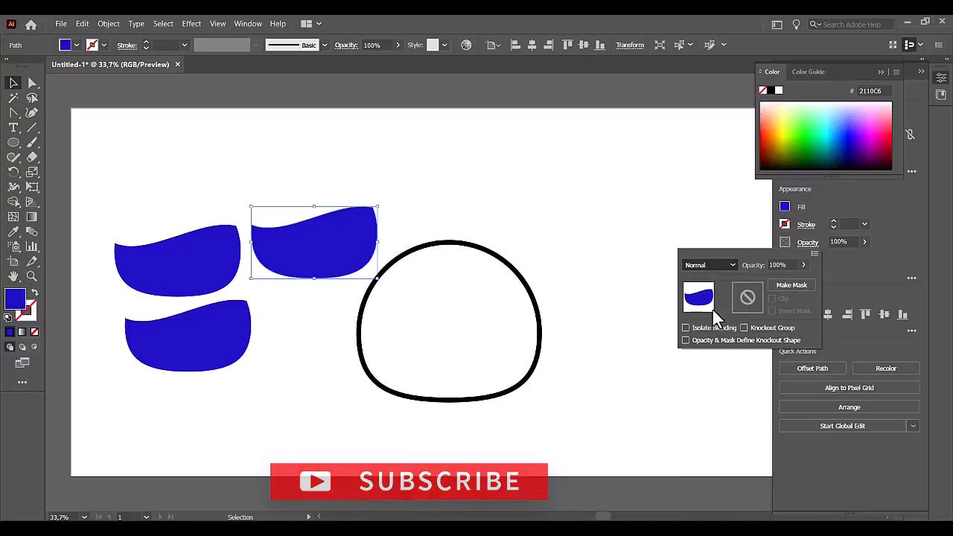
left_click(773, 131)
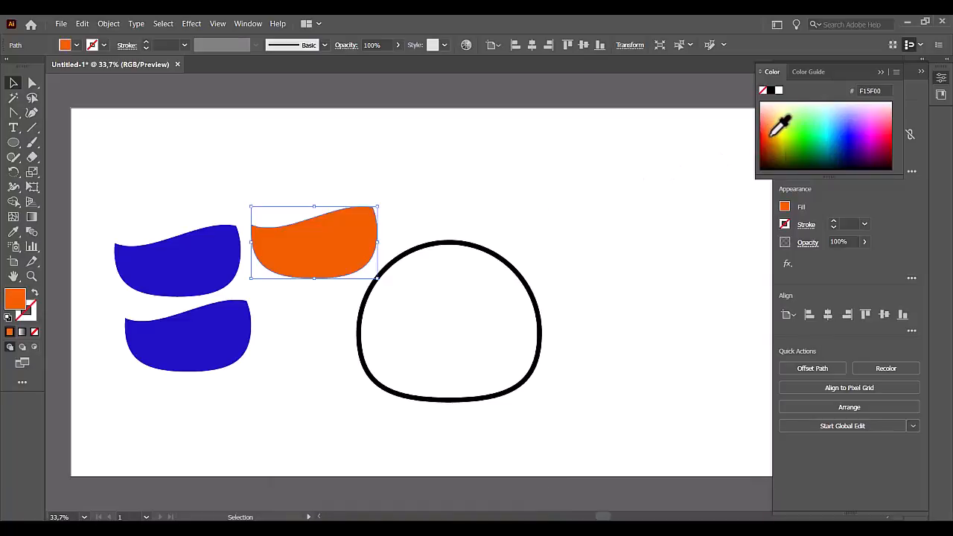
mouse_move(772, 129)
left_mouse_down()
mouse_move(781, 117)
mouse_move(779, 127)
left_mouse_up()
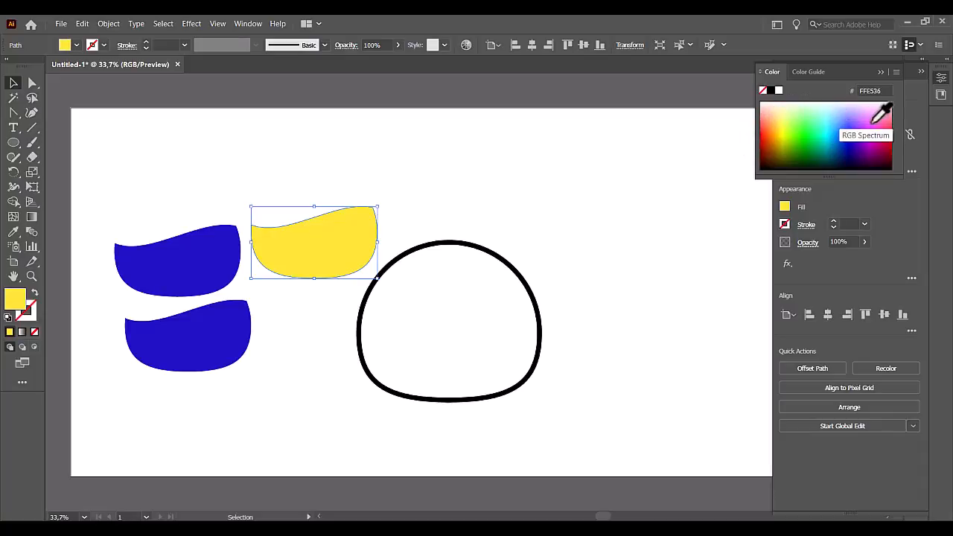
left_click(875, 123)
left_click(181, 172)
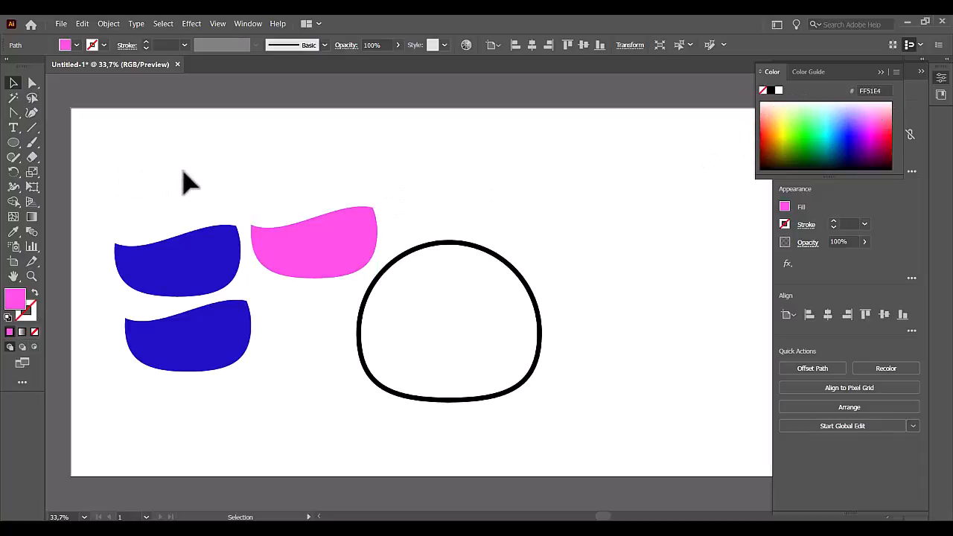
Place the pink shape over the upper blue one and resize it so a thin pink band shows above the blue wave.
left_click_drag(253, 270, 188, 287)
left_click_drag(245, 220, 238, 215)
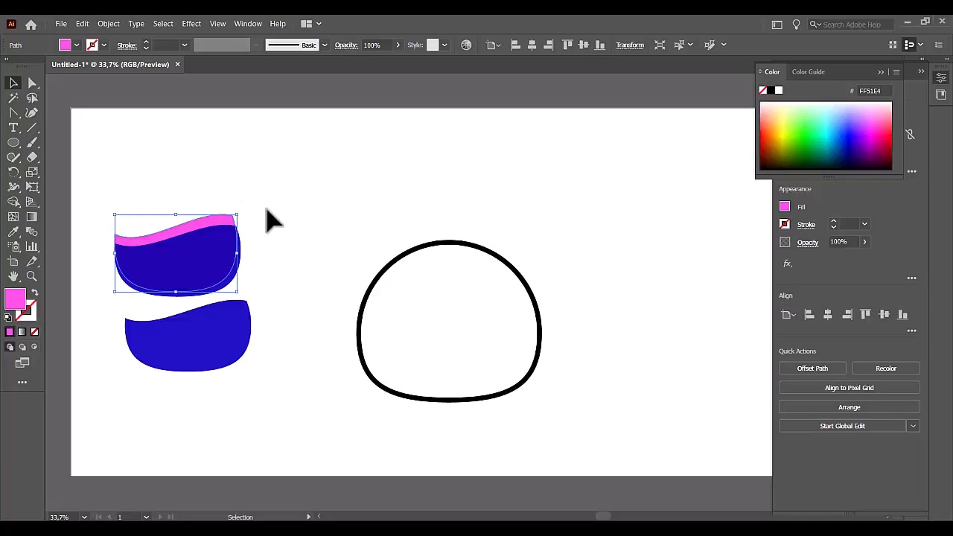
left_click_drag(213, 253, 216, 260)
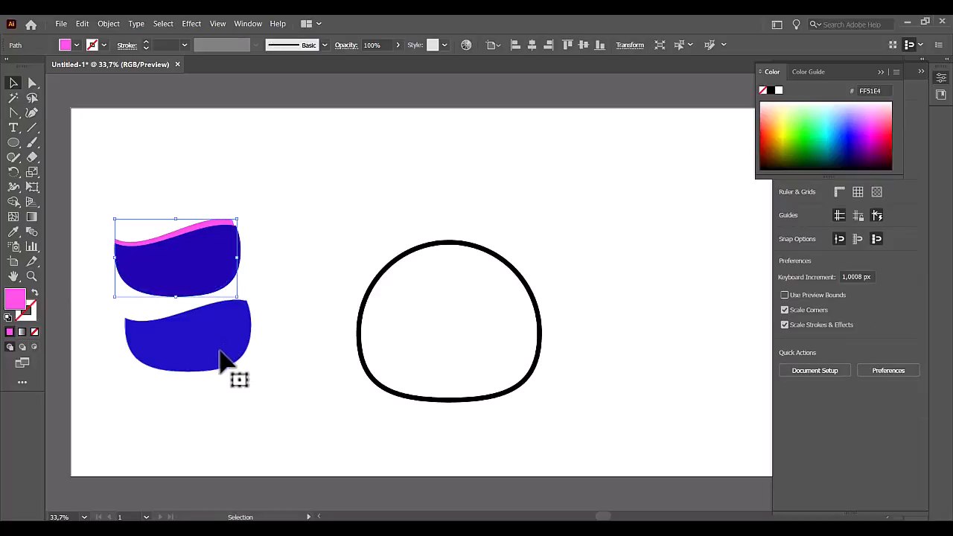
Move the remaining blue shape slightly upward and reflect it across a vertical axis at 90°.
left_click_drag(219, 353, 239, 336)
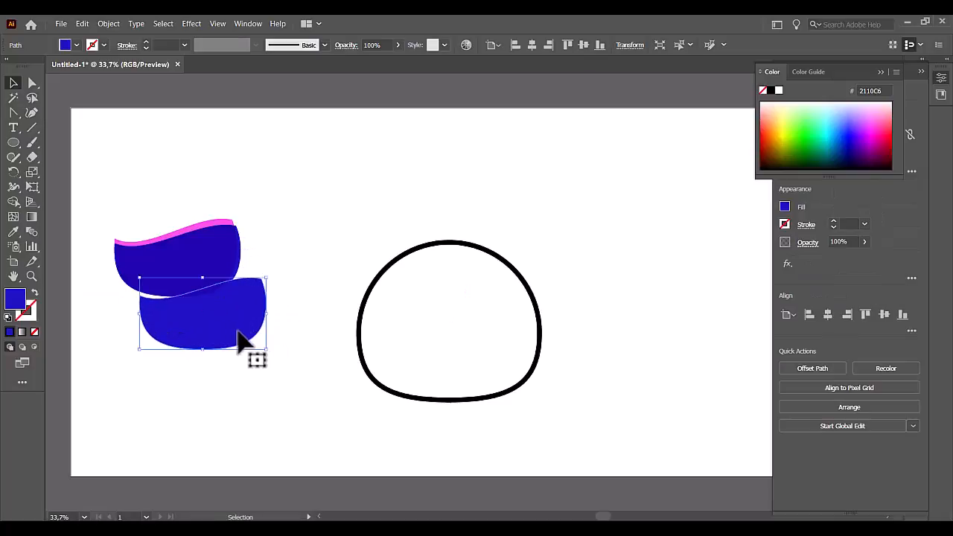
left_click(13, 172)
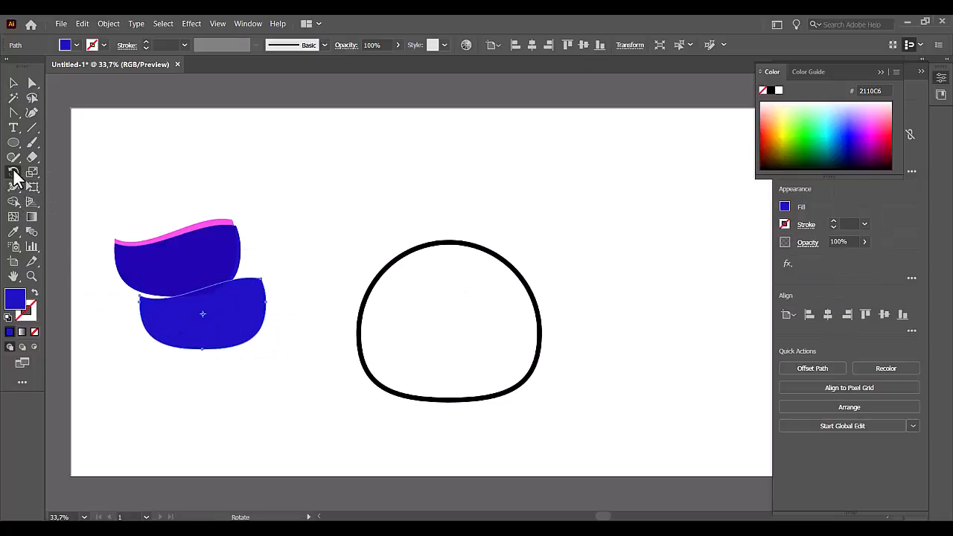
left_click(289, 309, "alt")
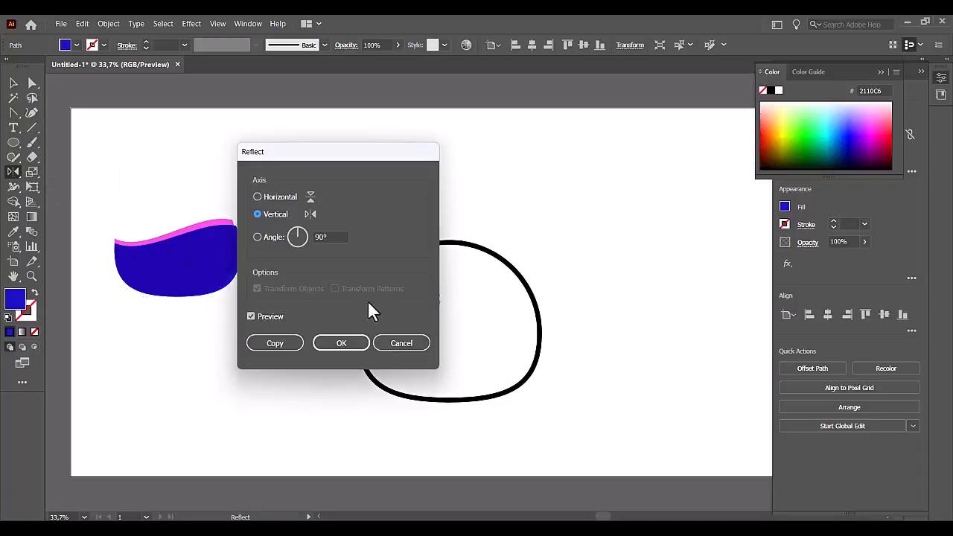
left_click(328, 347)
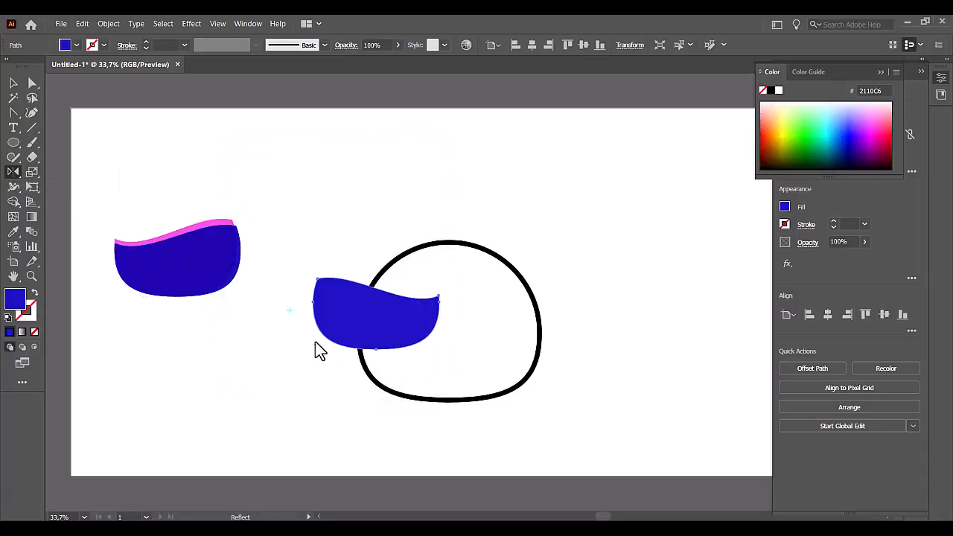
Fill the mirrored shape with red F50030 and set its blending mode to Multiply.
left_click(883, 133)
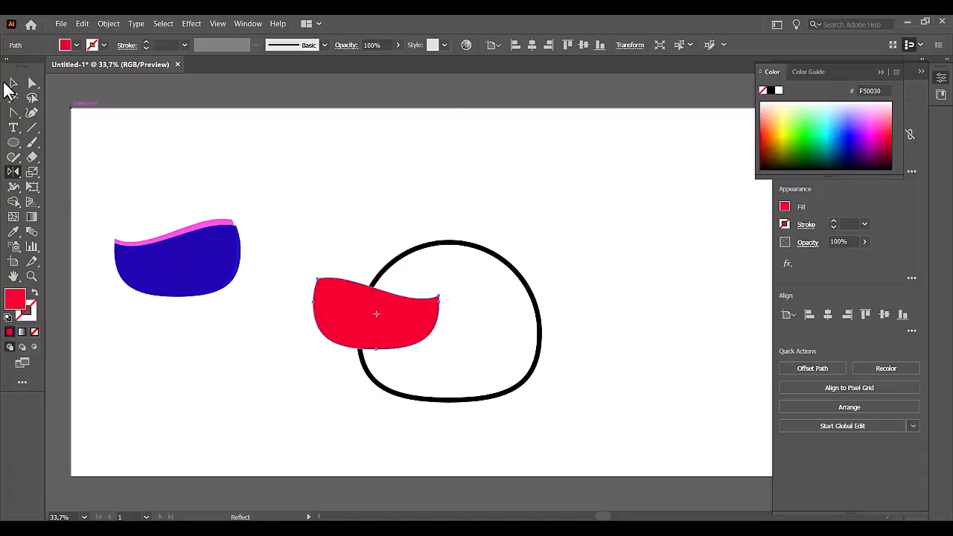
left_click(808, 242)
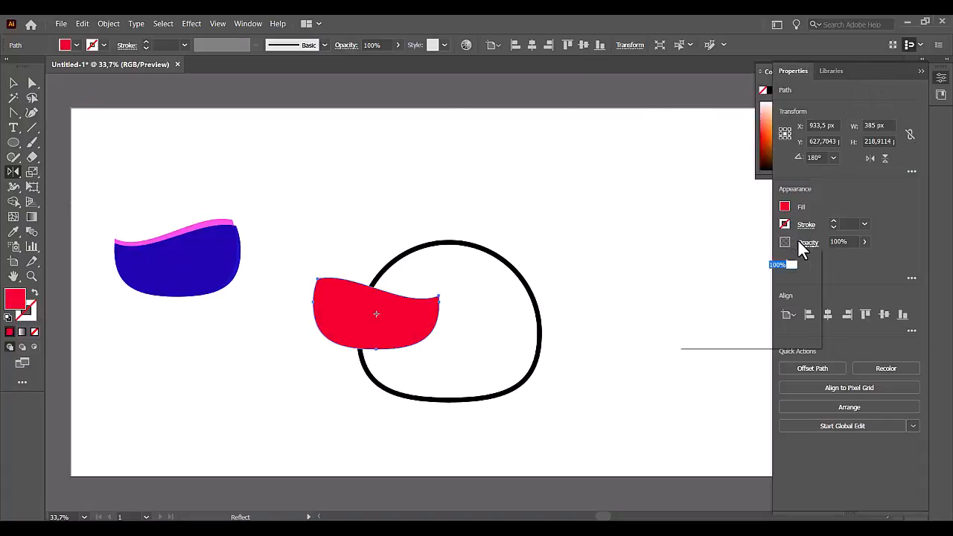
left_click(733, 265)
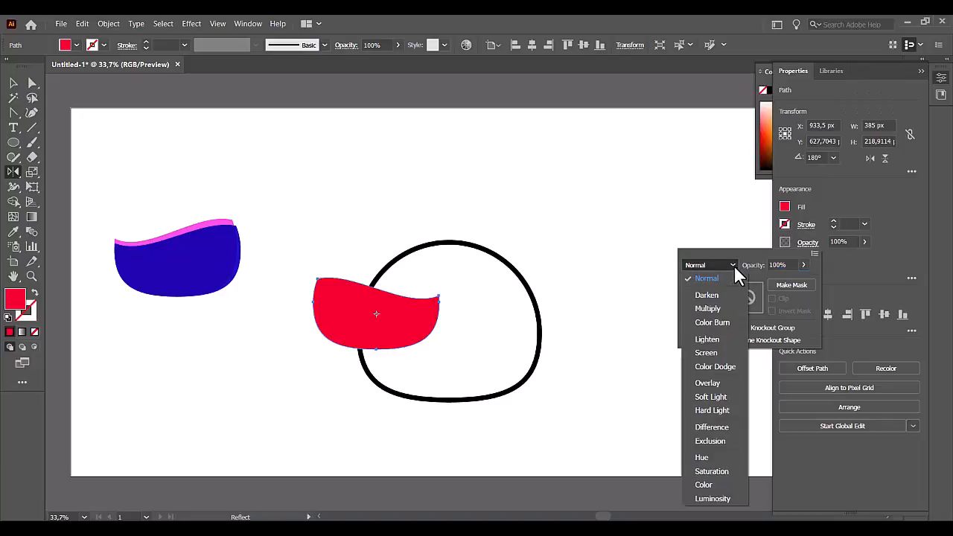
left_click(708, 308)
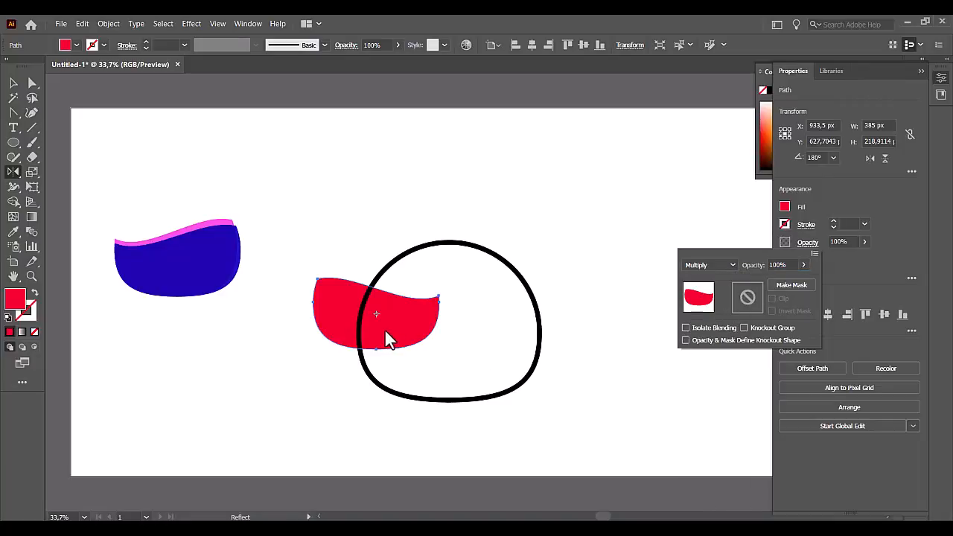
left_click(260, 319)
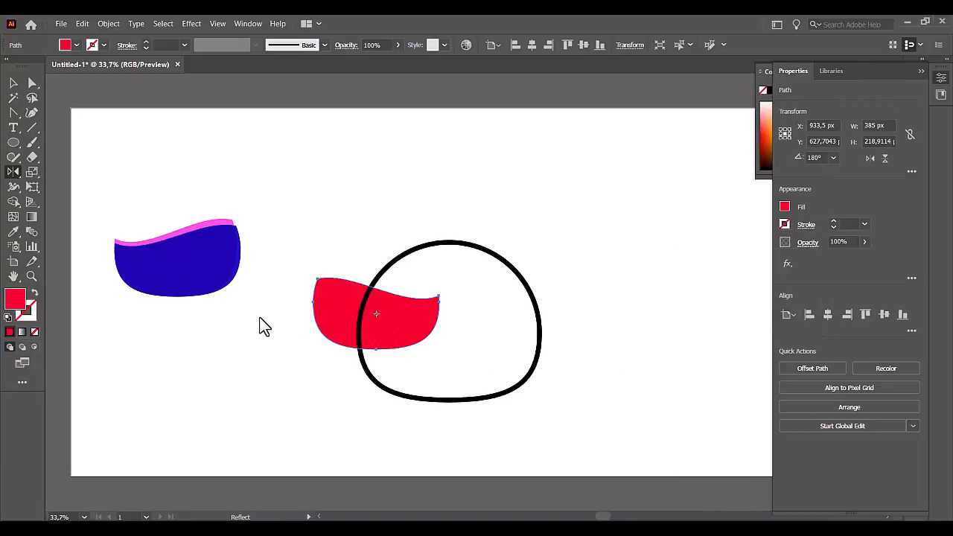
Move the red shape onto the blue and pink stack, bring it to the front and line it up with the blue shape.
left_click(13, 83)
left_click_drag(353, 322, 250, 257)
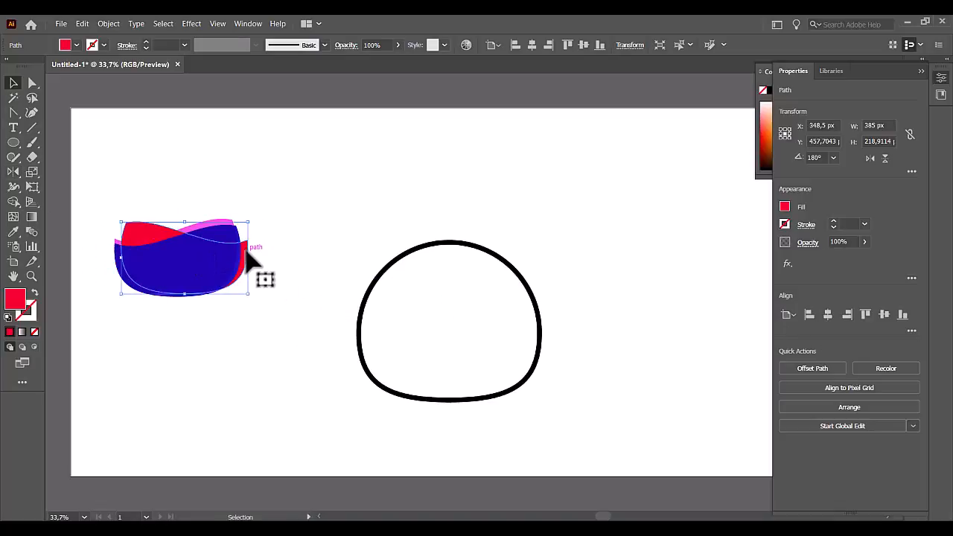
right_click(248, 251)
mouse_move(338, 462)
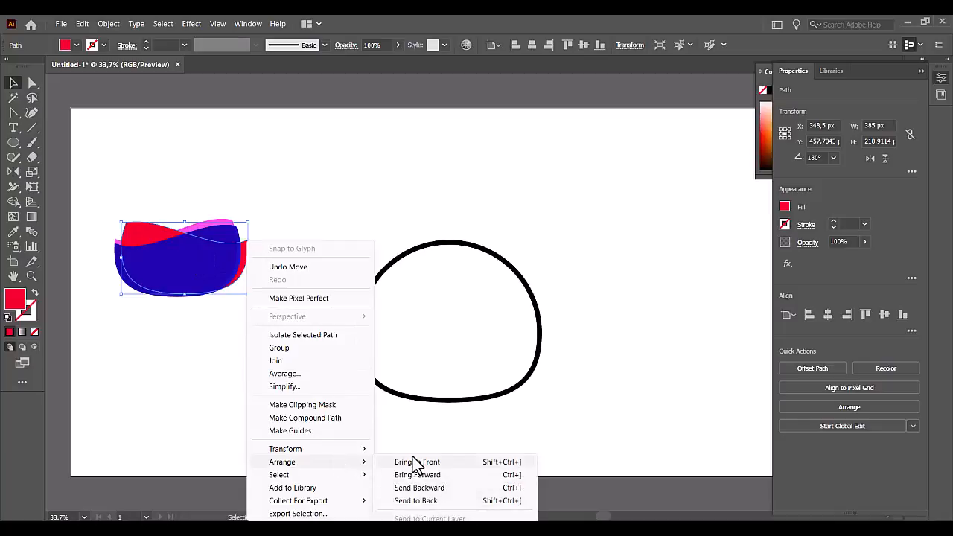
left_click(413, 457)
left_click_drag(219, 273, 213, 273)
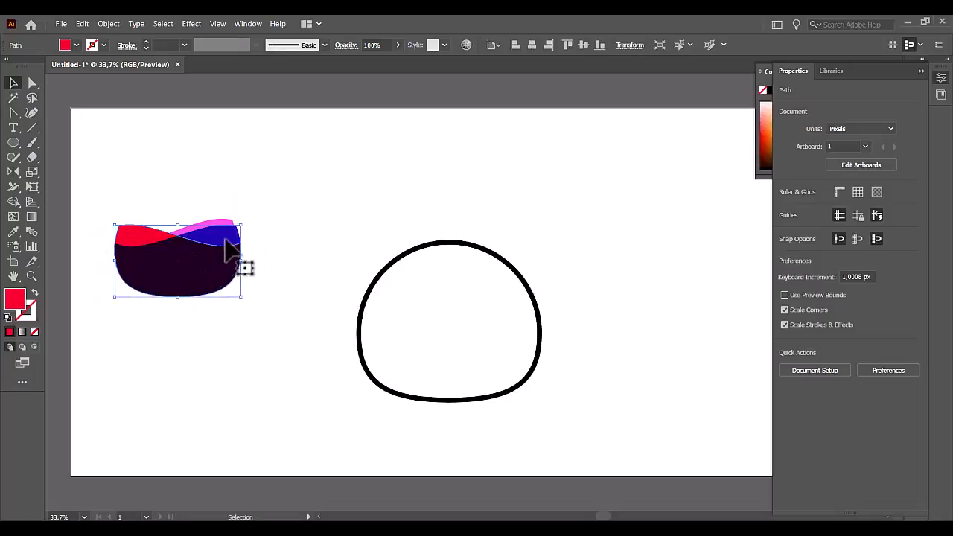
Resize the red shape so its wave sits slightly lower while its sides match the blue shape, and deselect it.
left_click_drag(240, 225, 237, 228)
left_click_drag(243, 233, 242, 222)
left_click(331, 221)
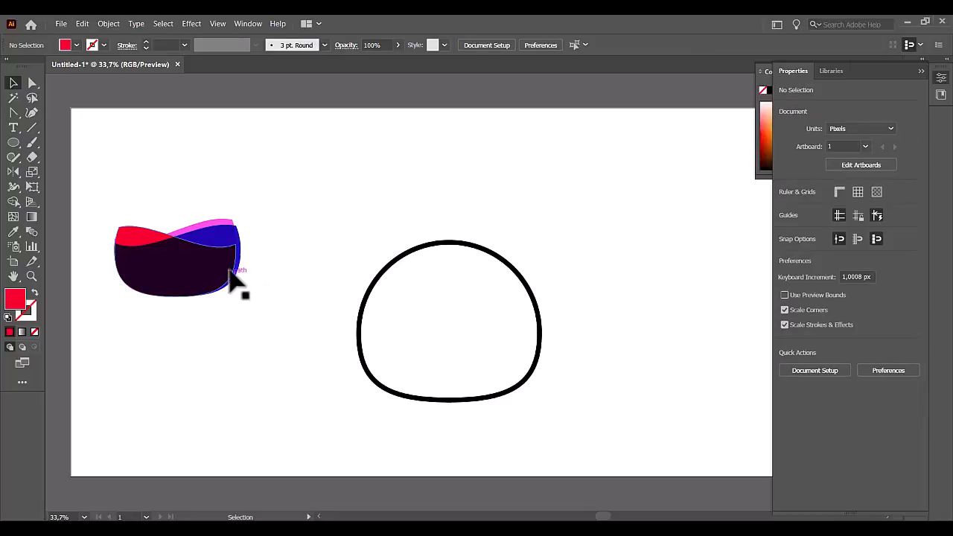
left_click_drag(237, 262, 242, 264)
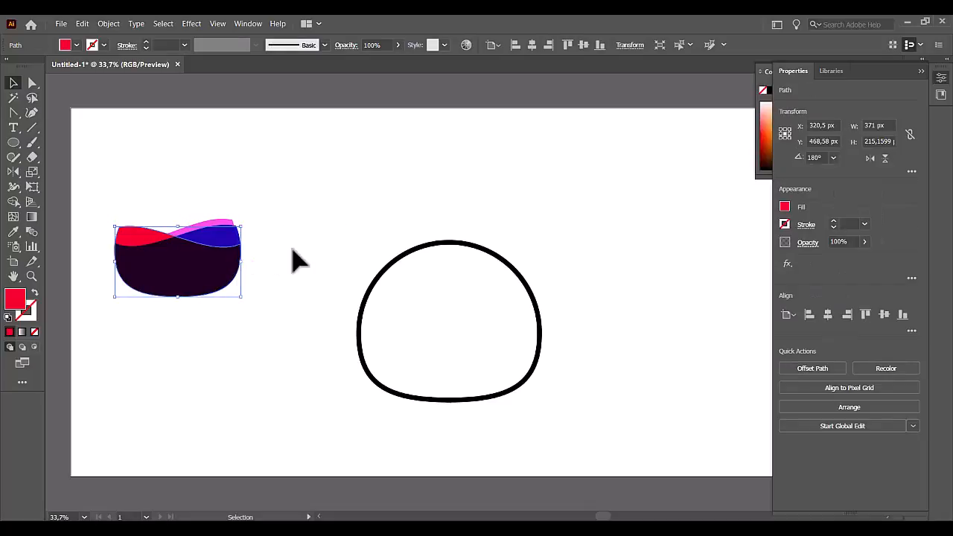
left_click(281, 226)
Find and delete the leftover unstroked wavy path below the coloured shapes.
left_click_drag(265, 202, 109, 330)
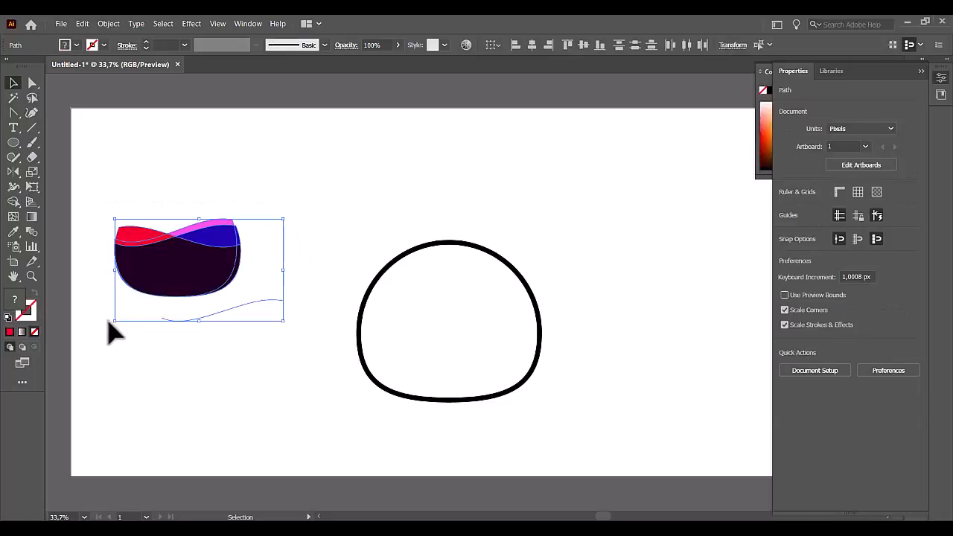
right_click(199, 277)
left_click(263, 375)
left_click(276, 305)
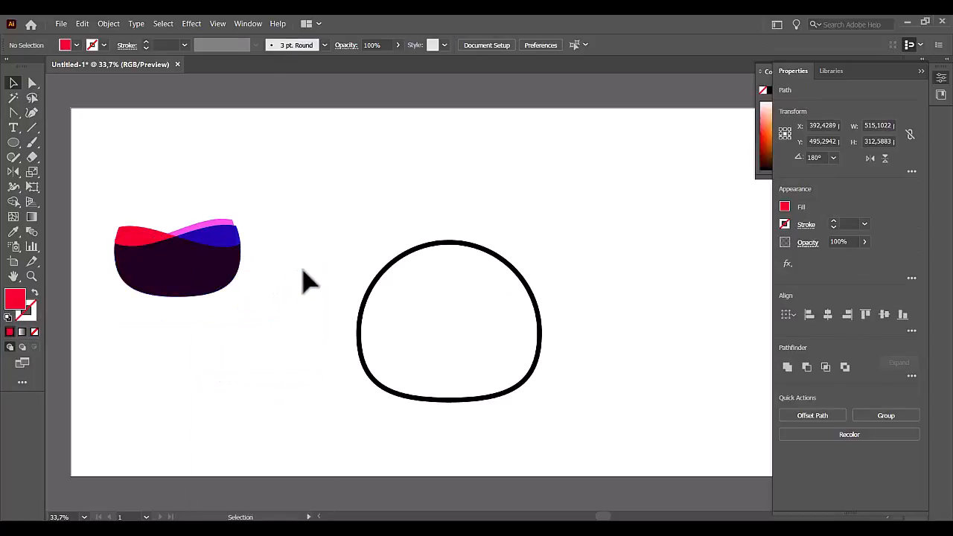
left_click(261, 337)
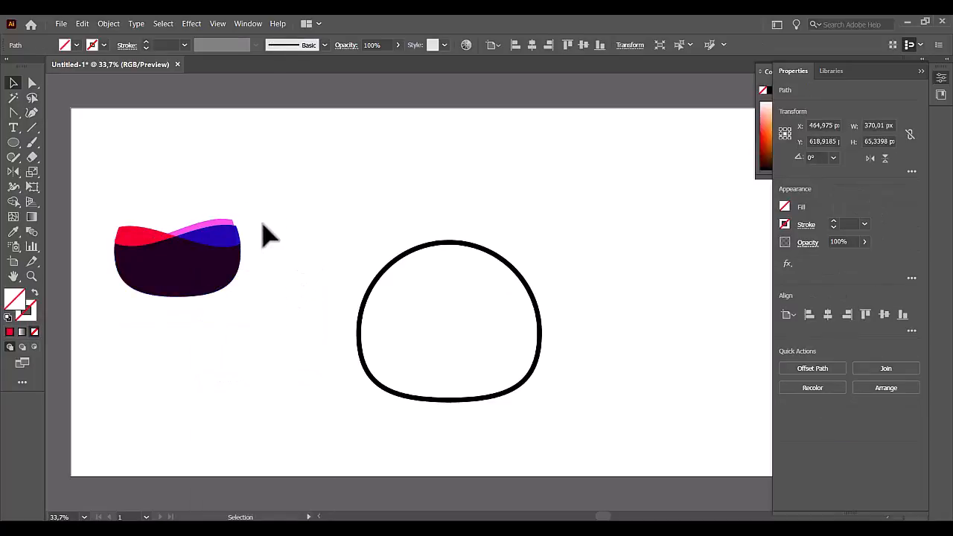
Group the red, pink and blue wave shapes and deselect the group.
left_click_drag(263, 202, 111, 314)
right_click(183, 262)
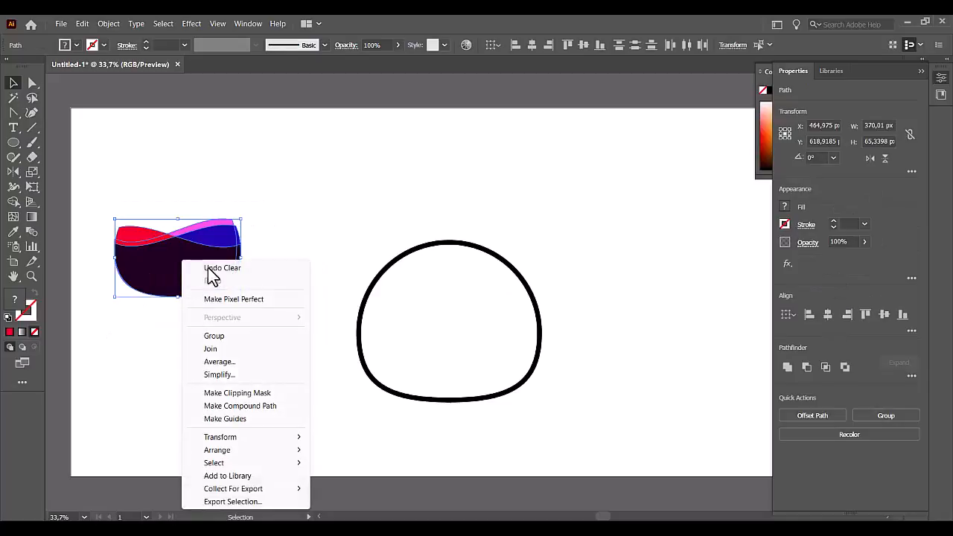
left_click(223, 336)
left_click(245, 365)
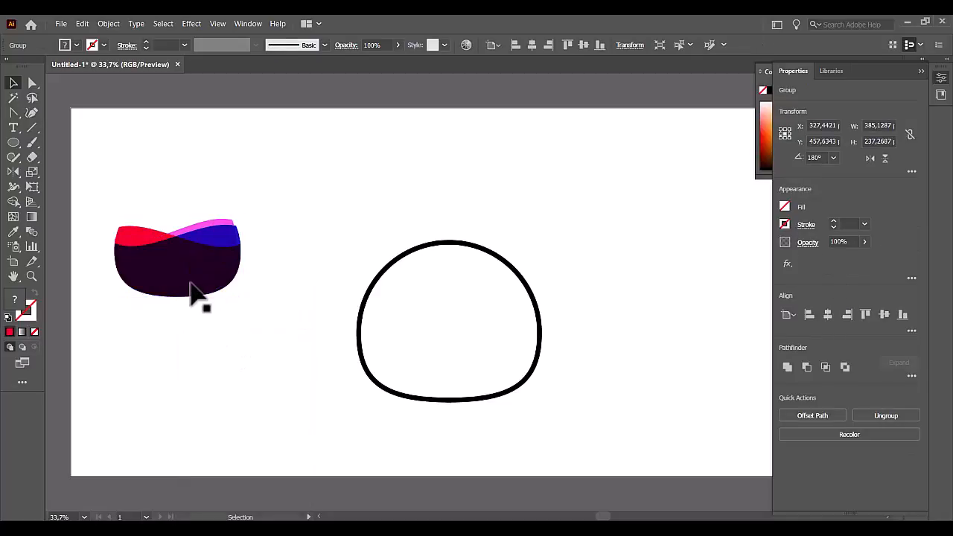
Move the liquid group into the vessel outline, enlarge it and position it with an even gap along the vessel's walls.
left_click_drag(198, 293, 454, 381)
left_click_drag(511, 318, 530, 306)
mouse_move(466, 391)
left_mouse_down()
mouse_move(477, 383)
mouse_move(472, 390)
mouse_move(466, 375)
left_mouse_up()
left_click(622, 331)
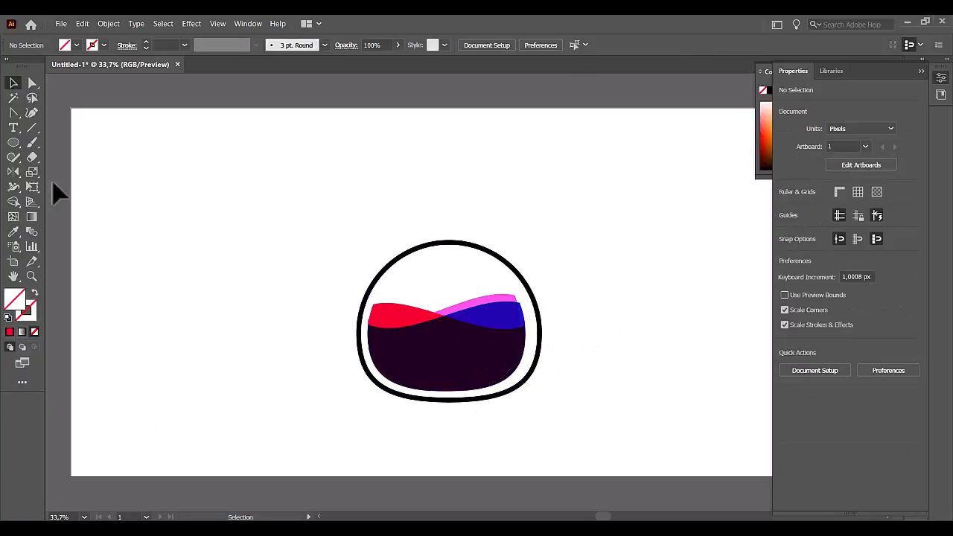
Draw a vertical line about 373 px tall on the empty area beside the vessel and bend it into an S-curve.
left_click(32, 127)
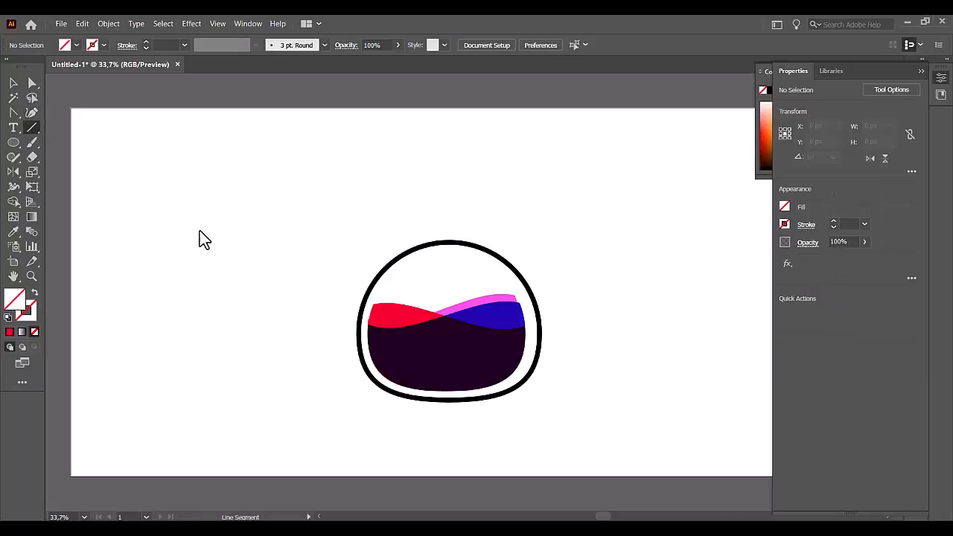
left_click_drag(188, 218, 189, 339)
left_click(13, 114)
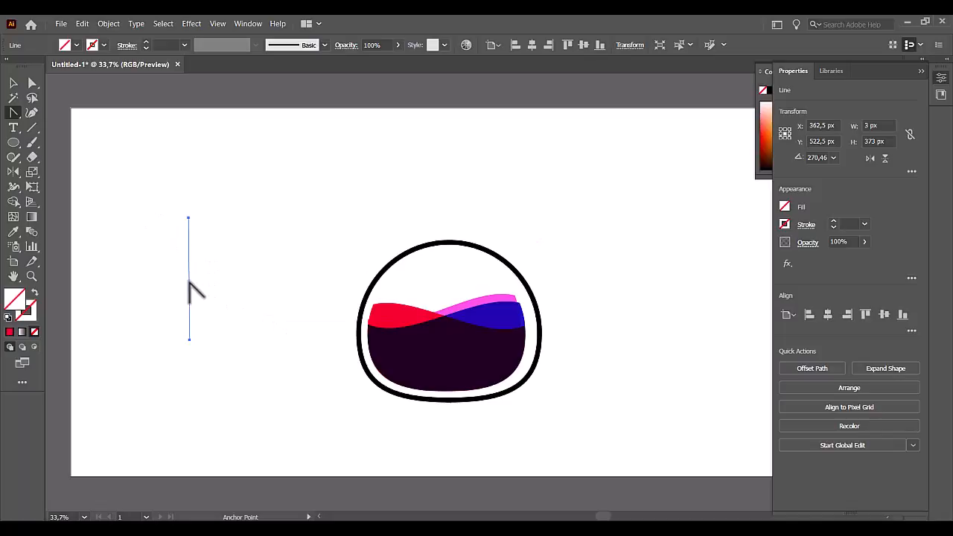
left_click_drag(190, 281, 212, 280)
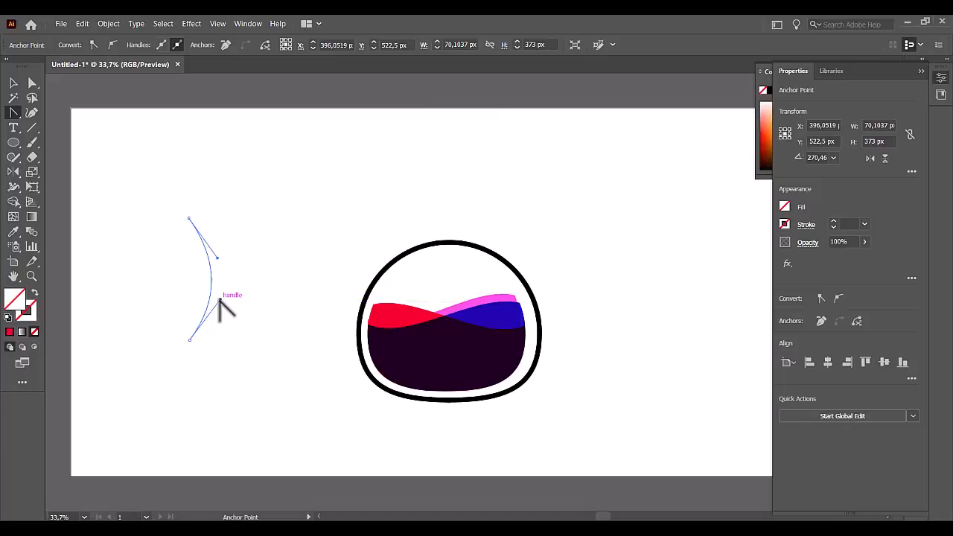
left_click_drag(219, 301, 168, 317)
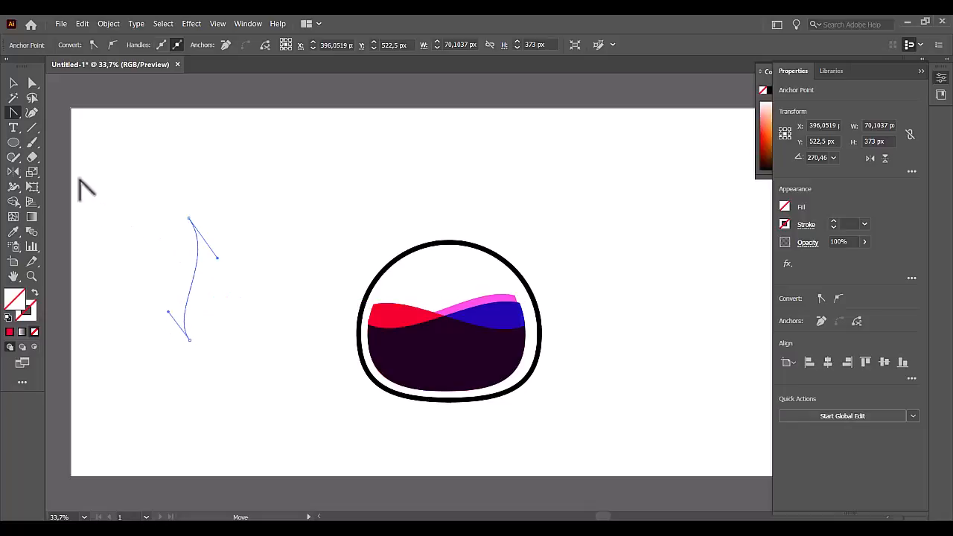
left_click(13, 84)
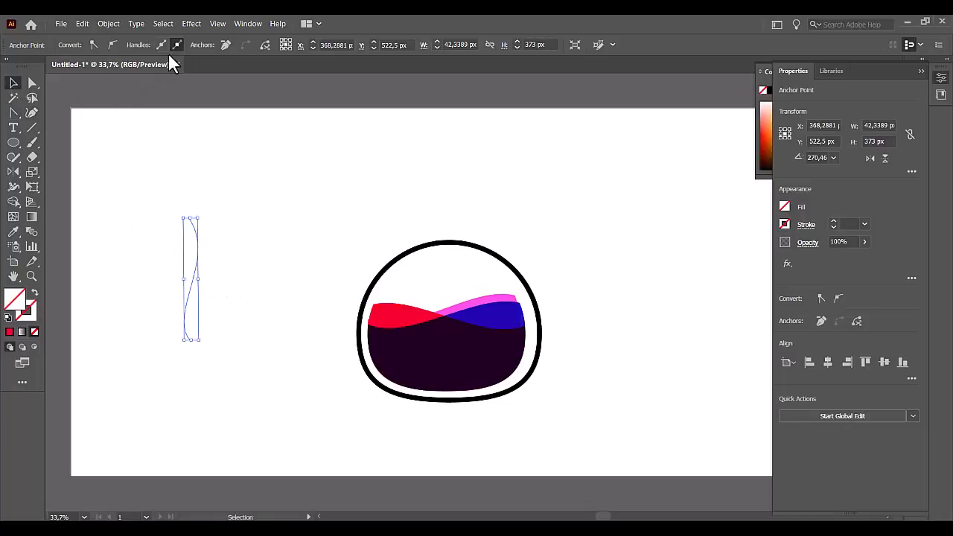
Give the S-curve a black 6 pt stroke and apply the width profile that swells in the middle and tapers at both ends.
left_click(197, 246)
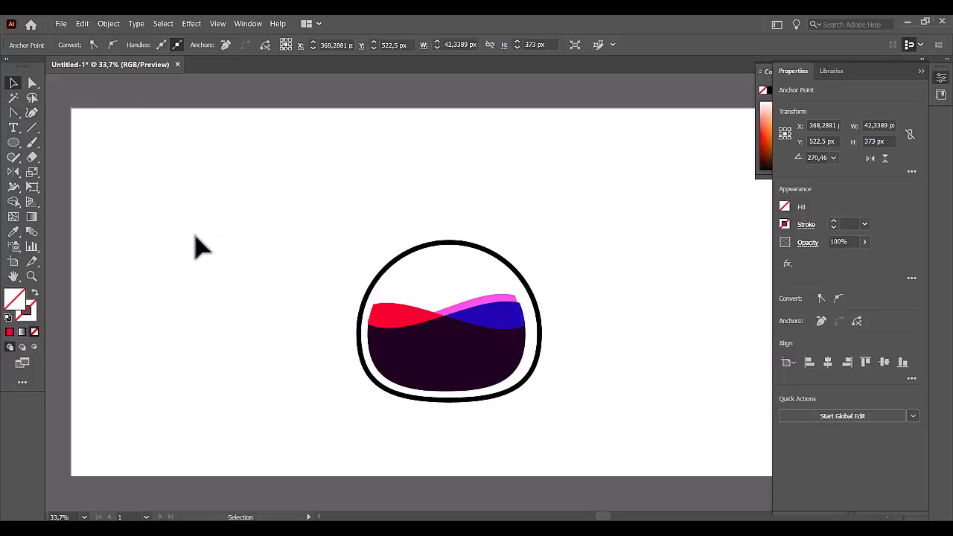
left_click_drag(117, 206, 237, 338)
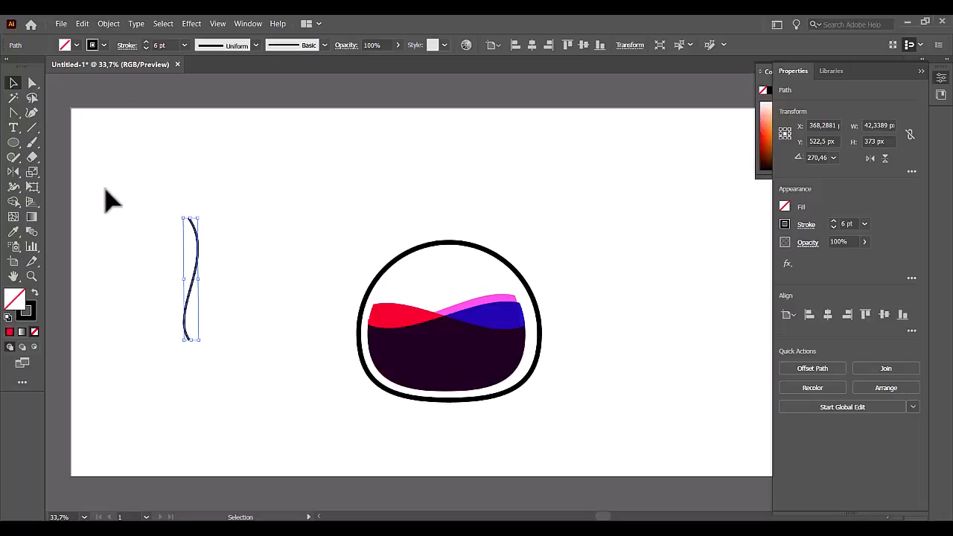
left_click(255, 45)
left_click(193, 160)
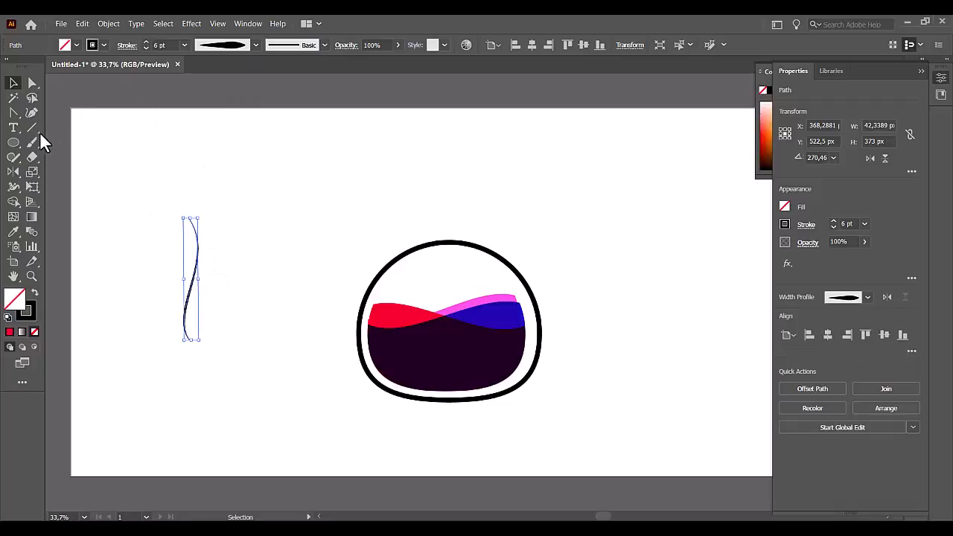
Shorten the S-curve to about 234 px tall and place it inside the vessel between the upper wall and the liquid surface.
left_click_drag(190, 298, 211, 296)
left_click_drag(216, 218, 216, 274)
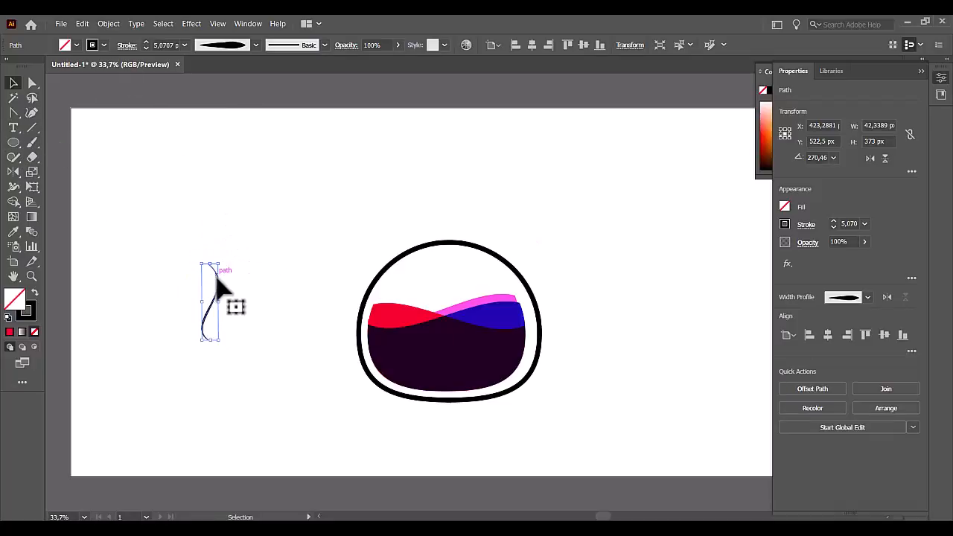
left_click_drag(215, 310, 451, 283)
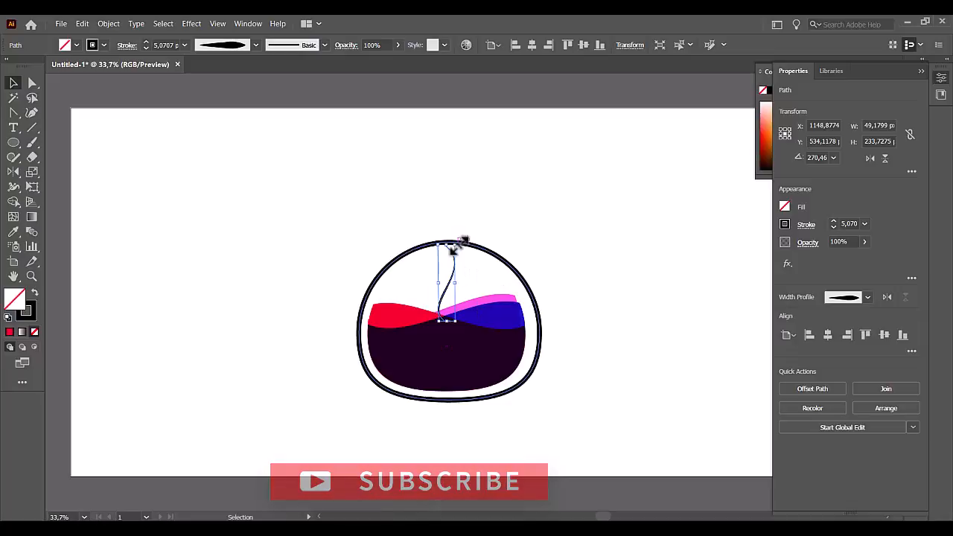
left_click(294, 216)
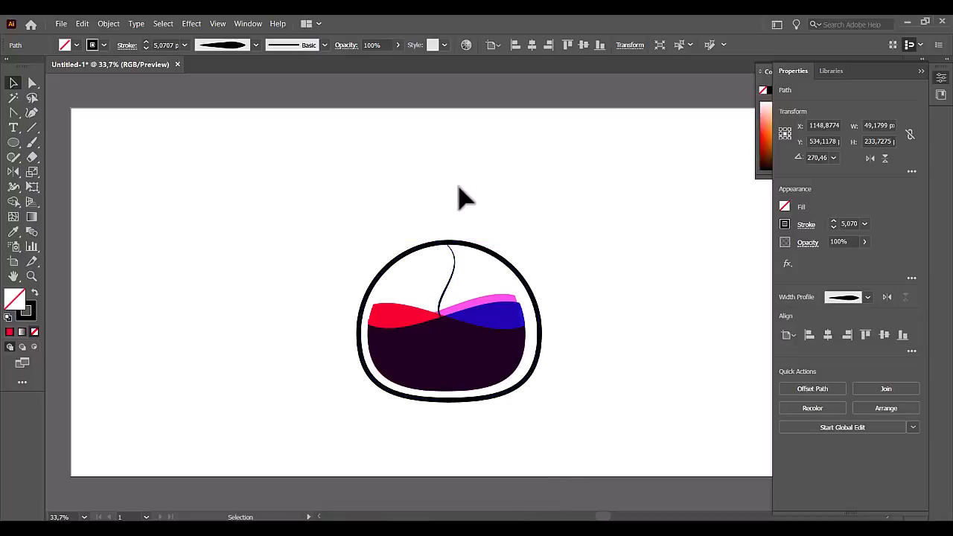
Set the S-curve's stroke weight to 17 pt and shift the curve slightly so it joins the vessel's top and the liquid.
left_click(450, 275)
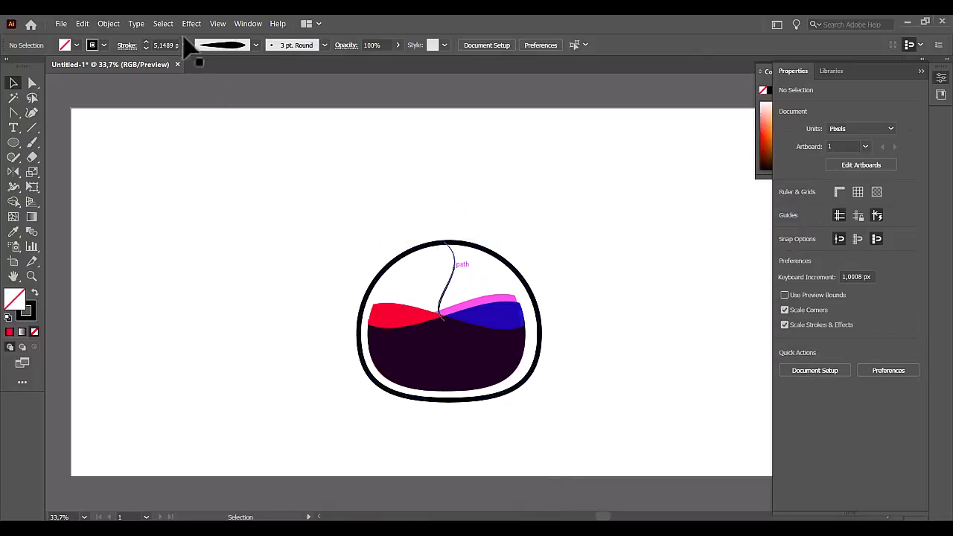
left_click(147, 42)
left_click(181, 332)
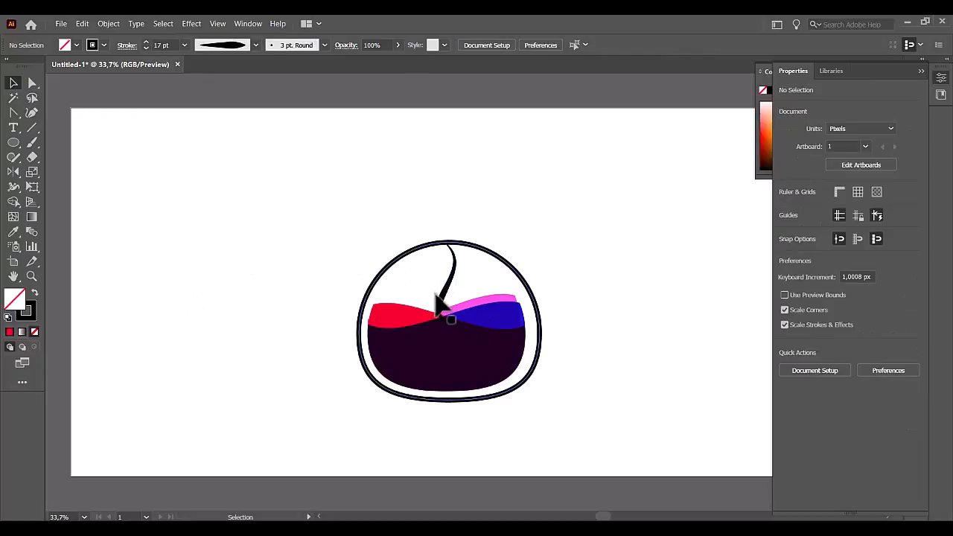
left_click_drag(438, 296, 445, 307)
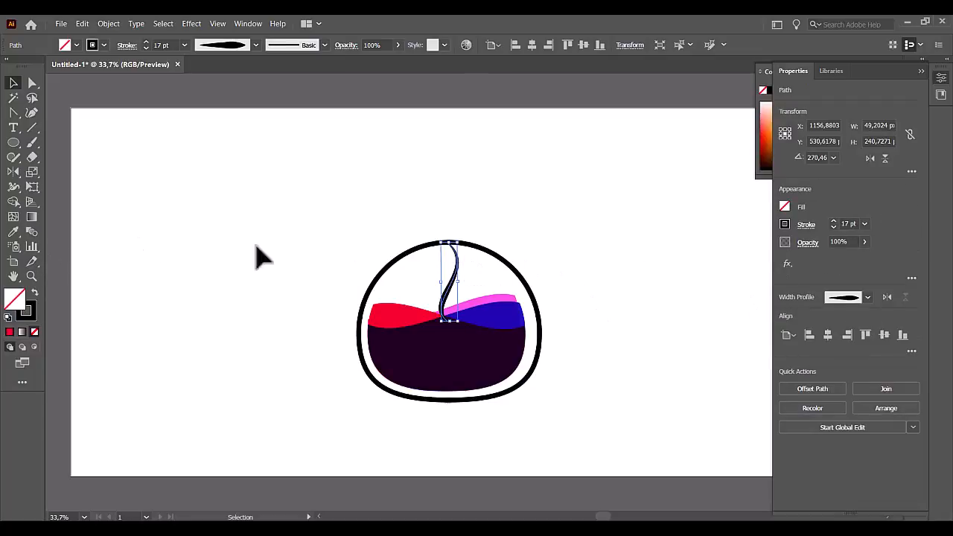
key("g")
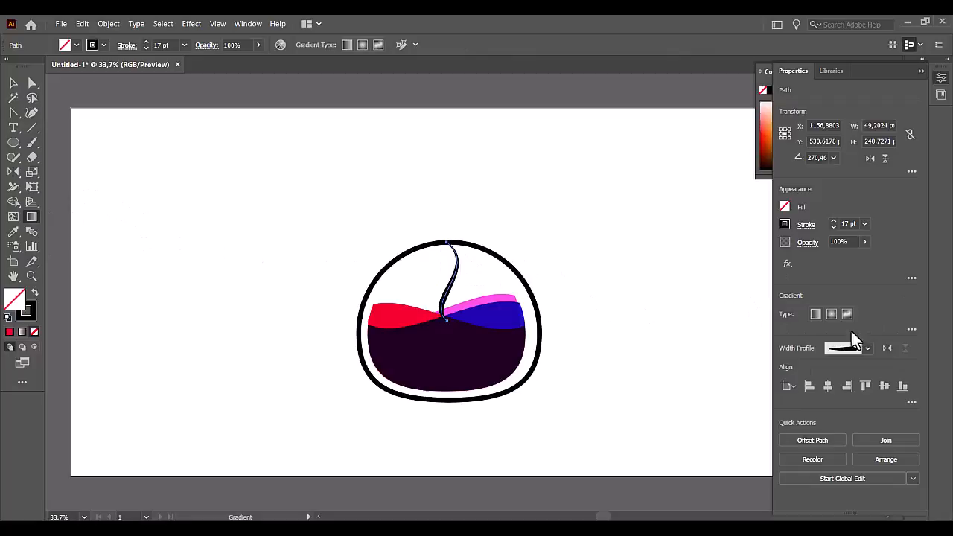
left_click(813, 315)
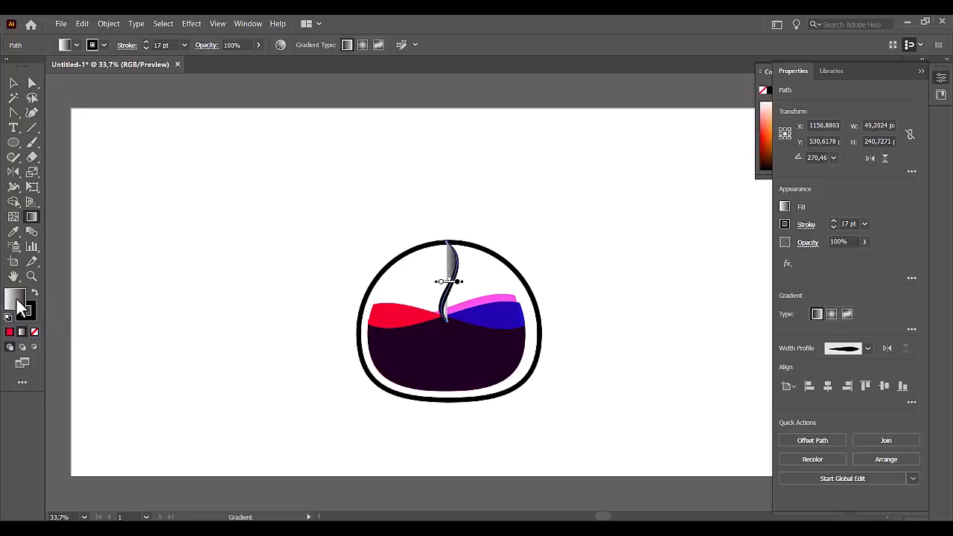
left_click(33, 331)
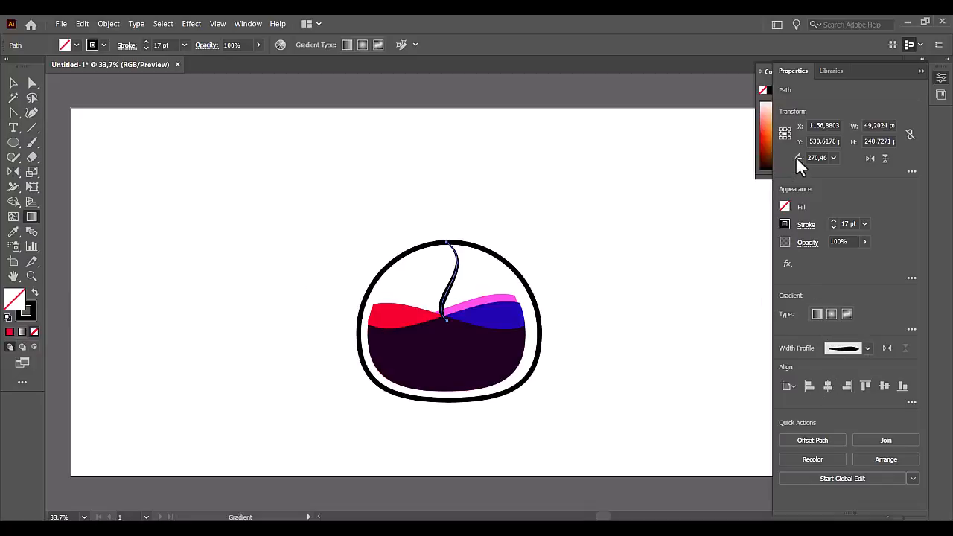
Apply a linear white-to-black gradient to the S-curve's stroke, leaving its fill empty.
left_click(922, 71)
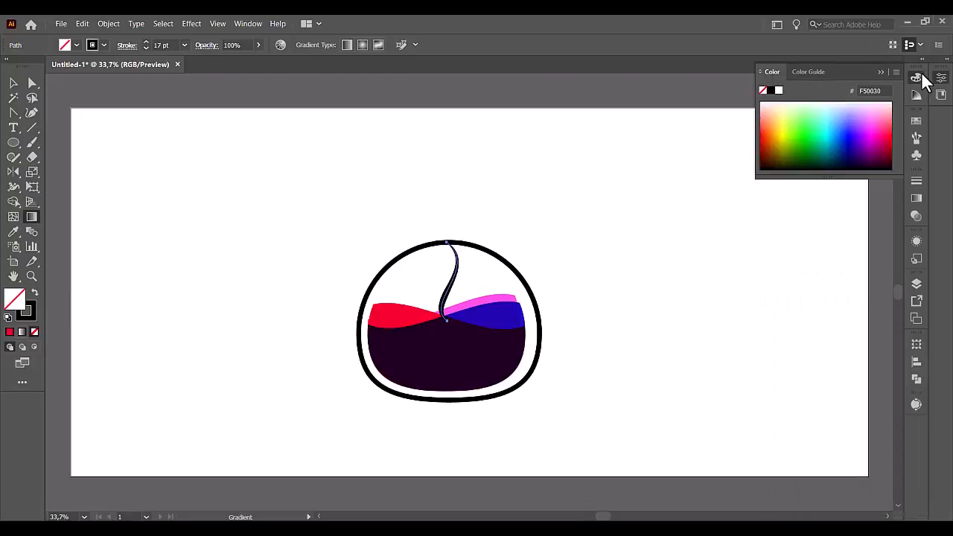
left_click(917, 199)
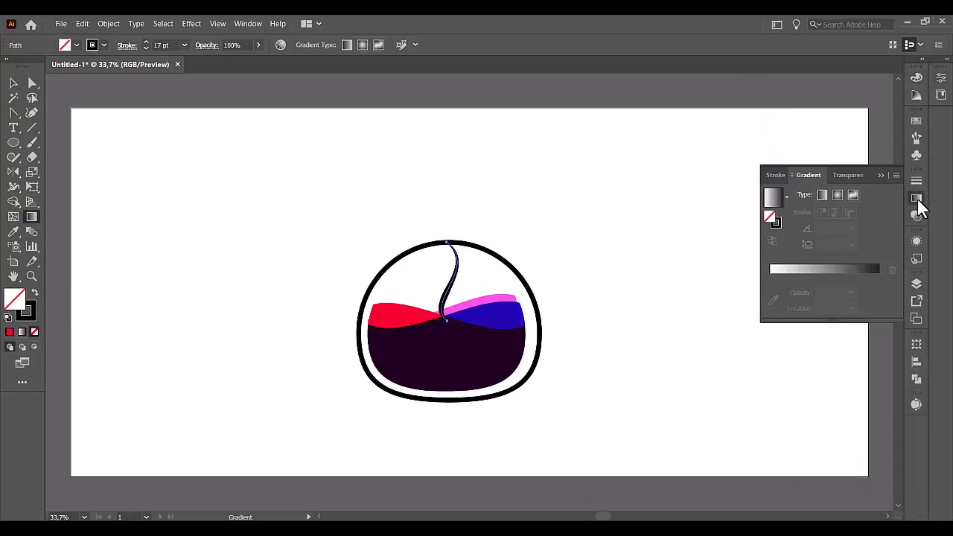
left_click(779, 222)
left_click(796, 274)
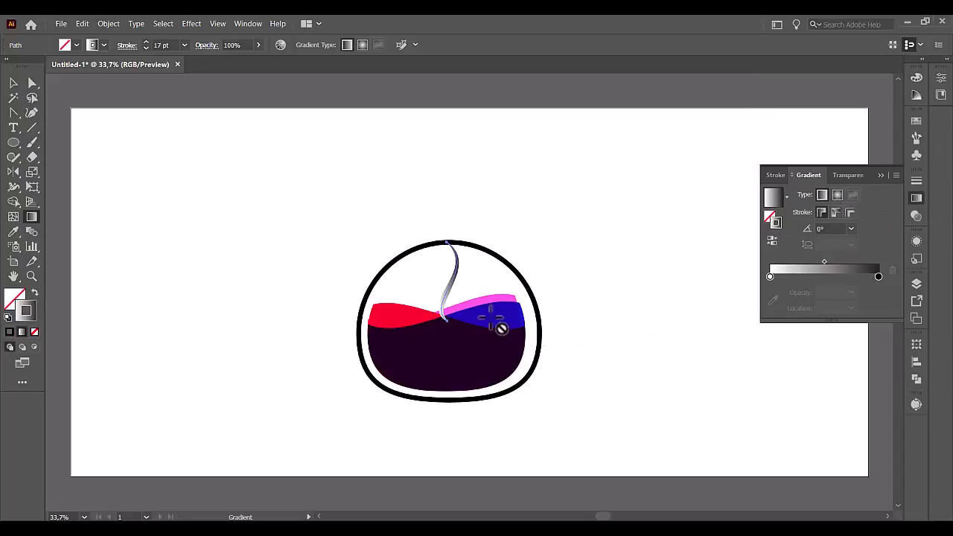
Set the starting colour of the S-curve's stroke gradient by sampling the red liquid.
left_click(770, 278)
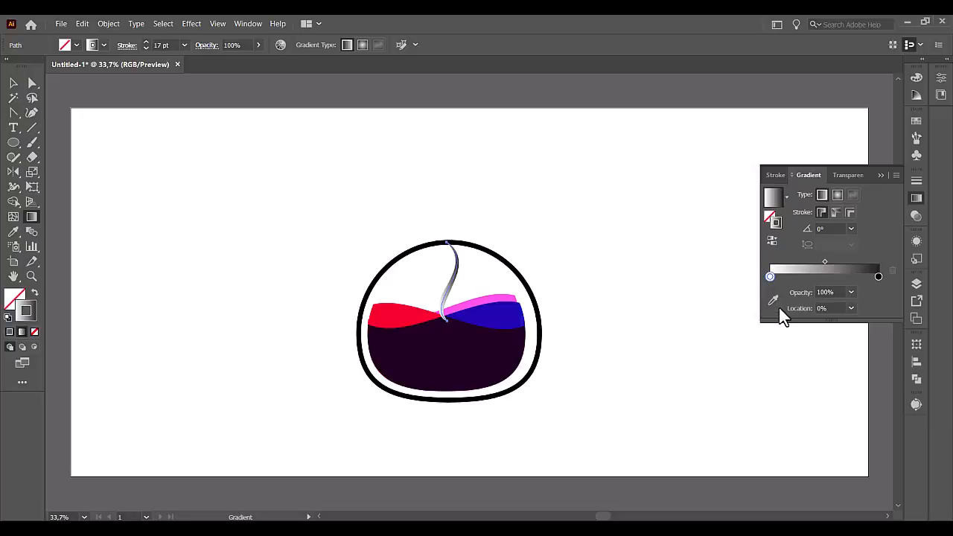
left_click(774, 300)
left_click(406, 307)
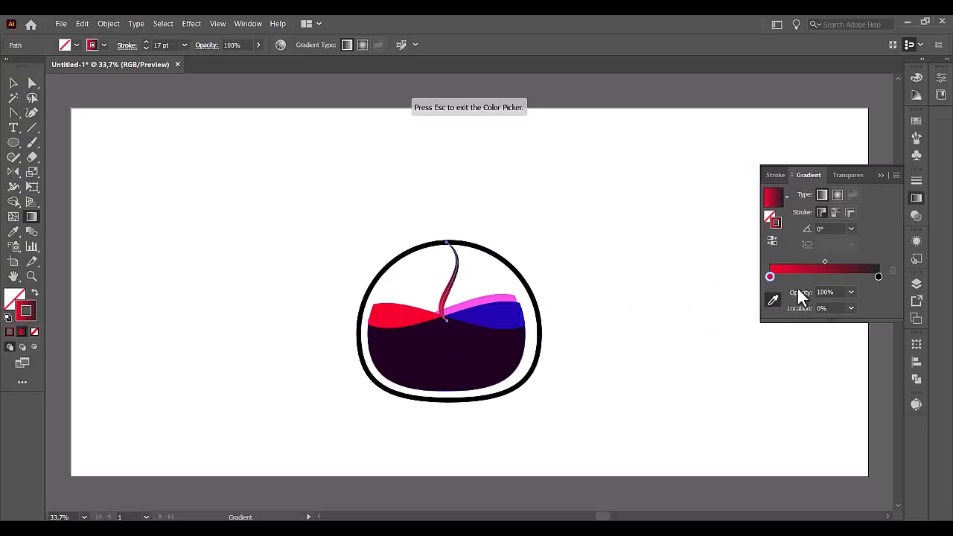
Set the end colour of the S-curve's stroke gradient by sampling the blue liquid, and deselect the curve.
left_click(879, 277)
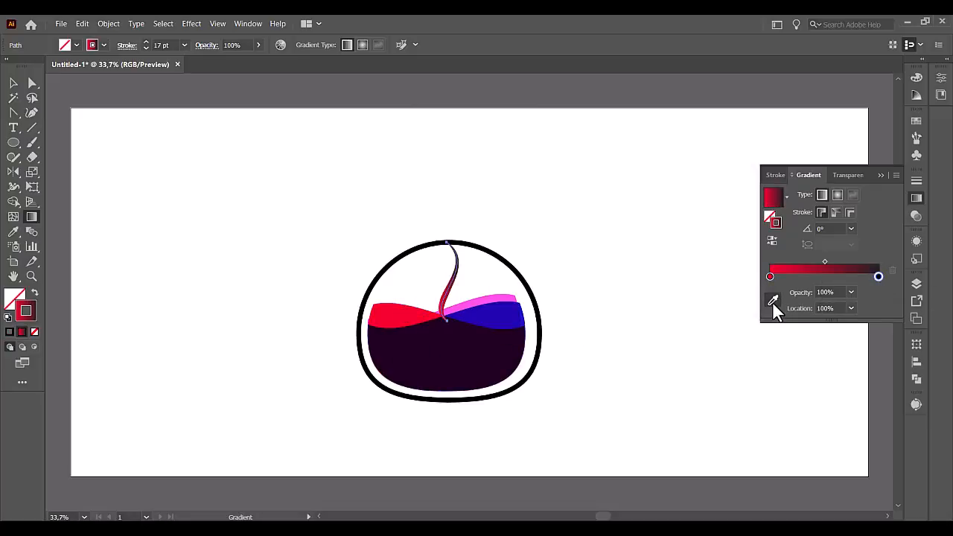
left_click(772, 301)
left_click(773, 302)
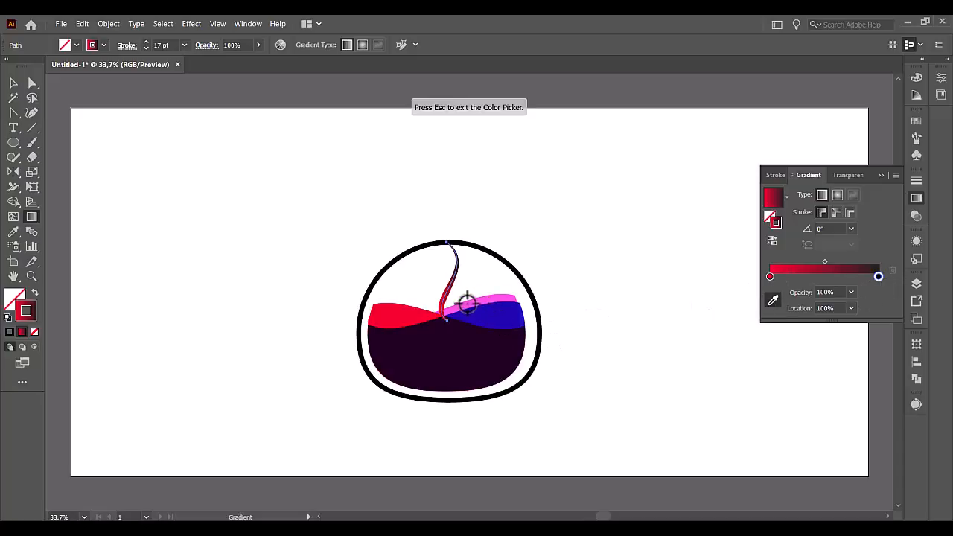
left_click(505, 306)
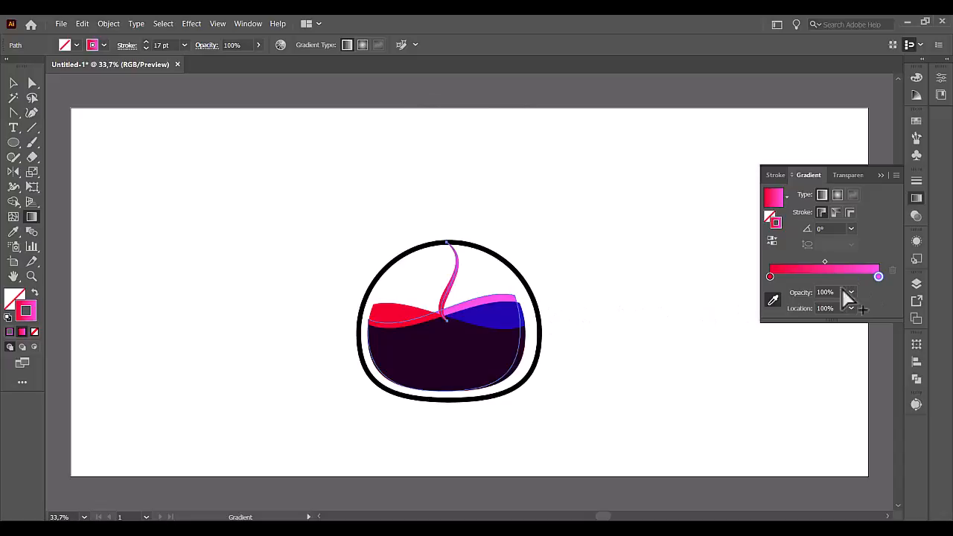
left_click(525, 315)
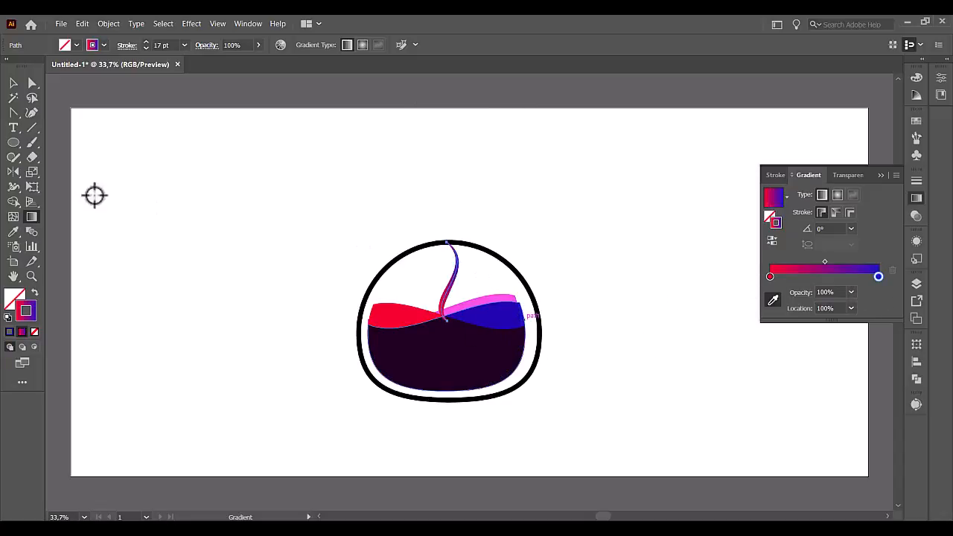
left_click(560, 285)
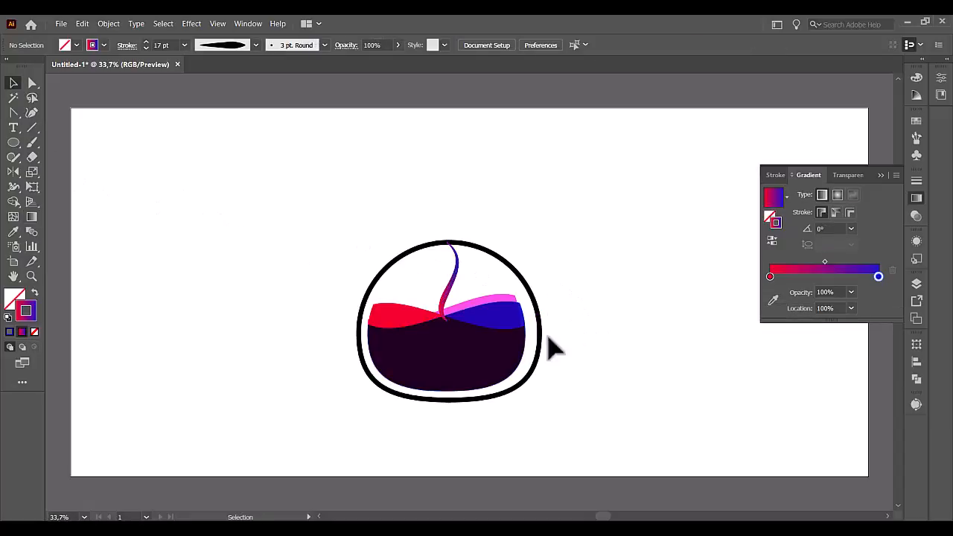
Duplicate the vessel outline onto the empty area beside it, remove the copy's fill and set its stroke to 6 pt.
left_click(404, 260)
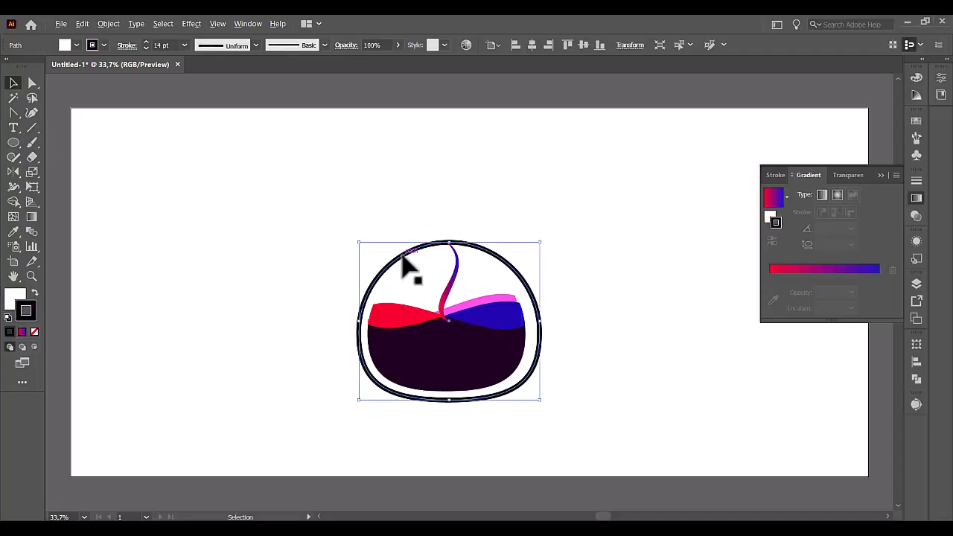
left_click_drag(403, 256, 191, 263)
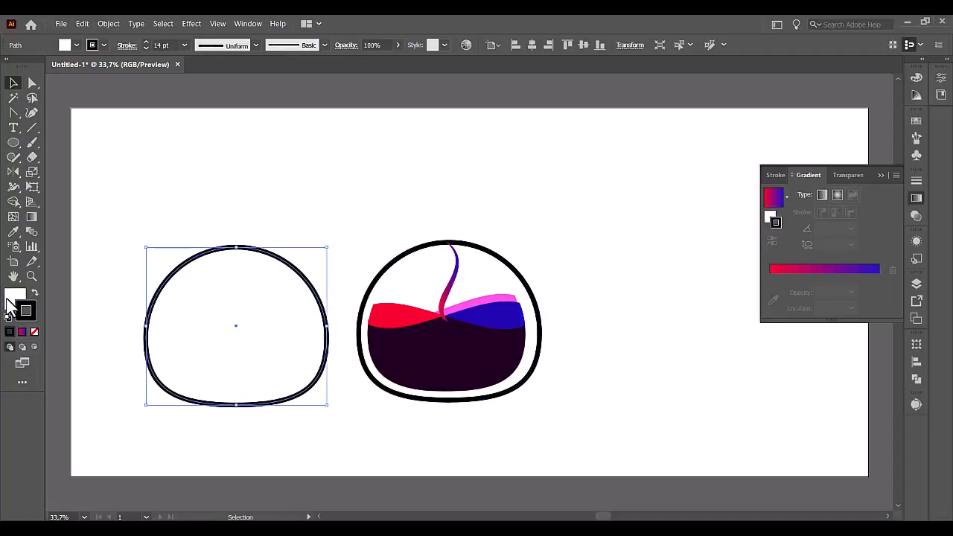
left_click(35, 330)
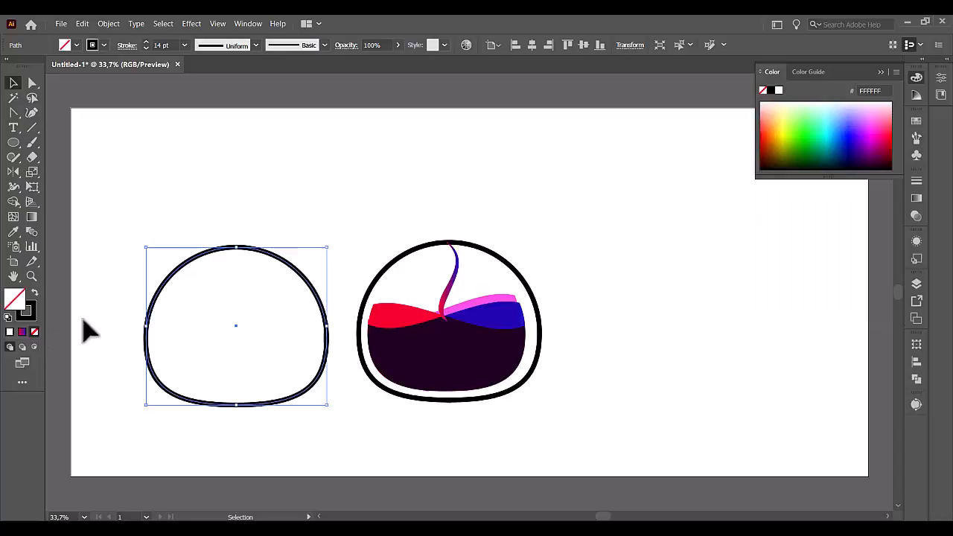
left_click(146, 48)
left_click(147, 48)
left_click(147, 48)
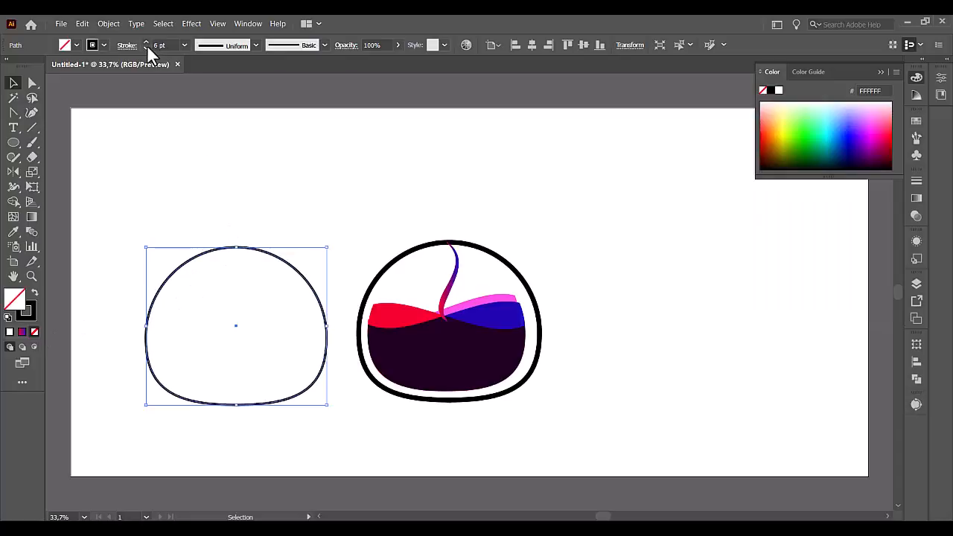
Add an anchor point on each side of the copied outline's upper arc and draw a horizontal line across at their height.
left_click(12, 114)
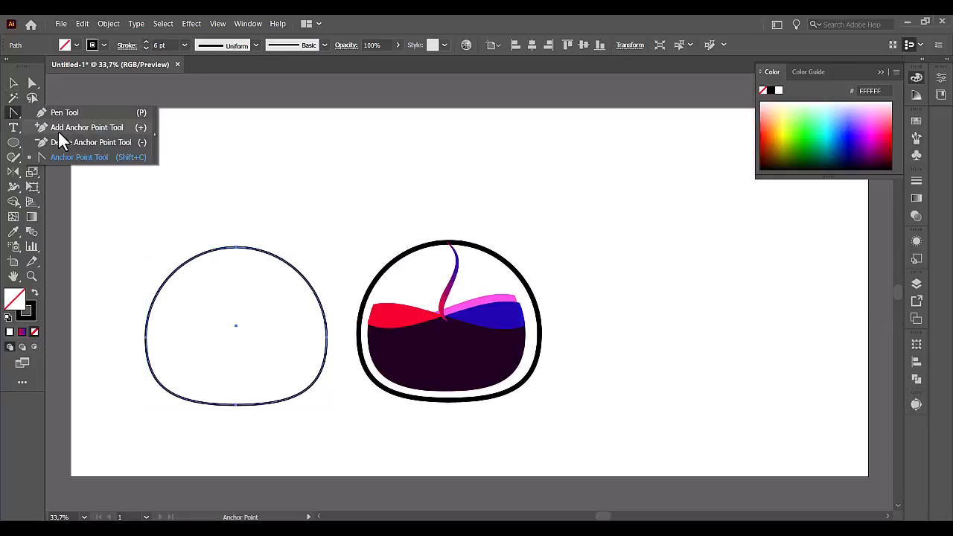
left_click(62, 129)
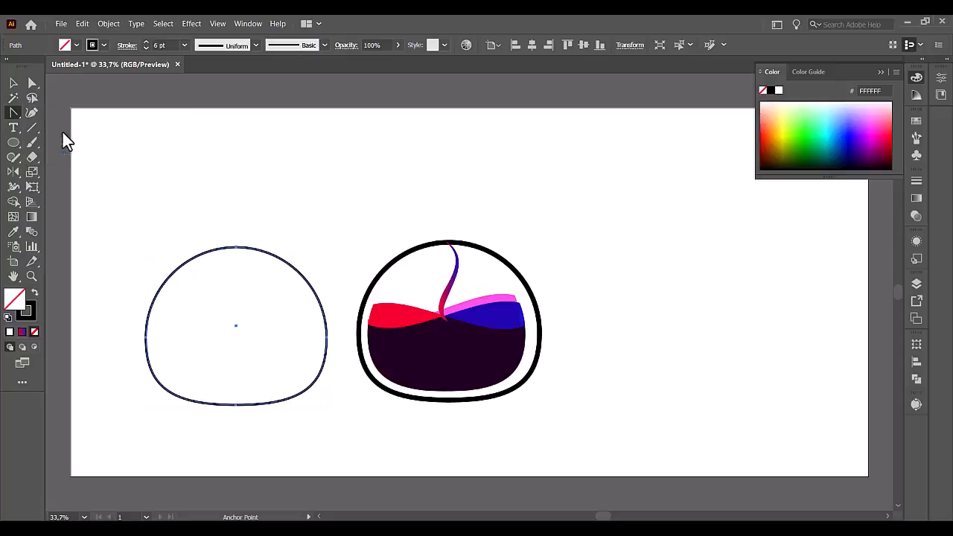
left_click(191, 257)
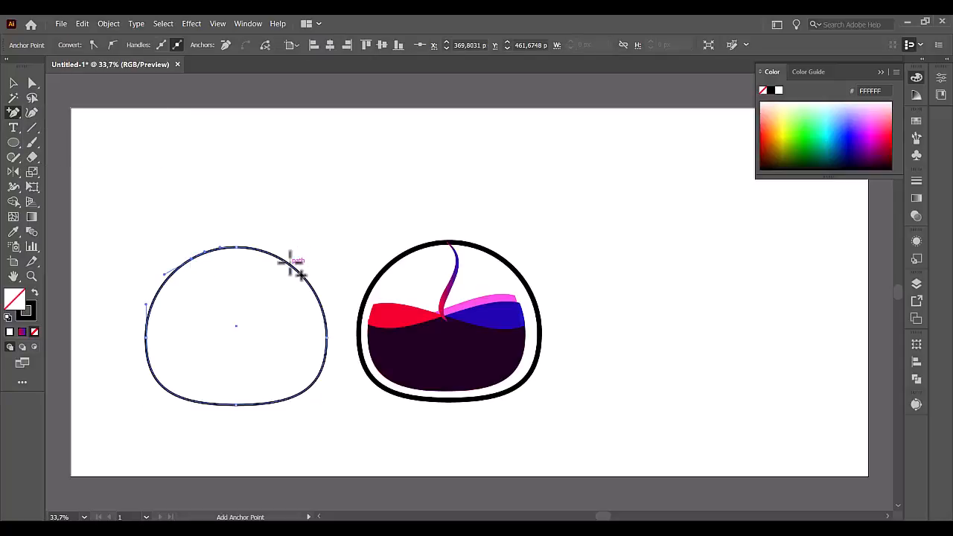
left_click(290, 262)
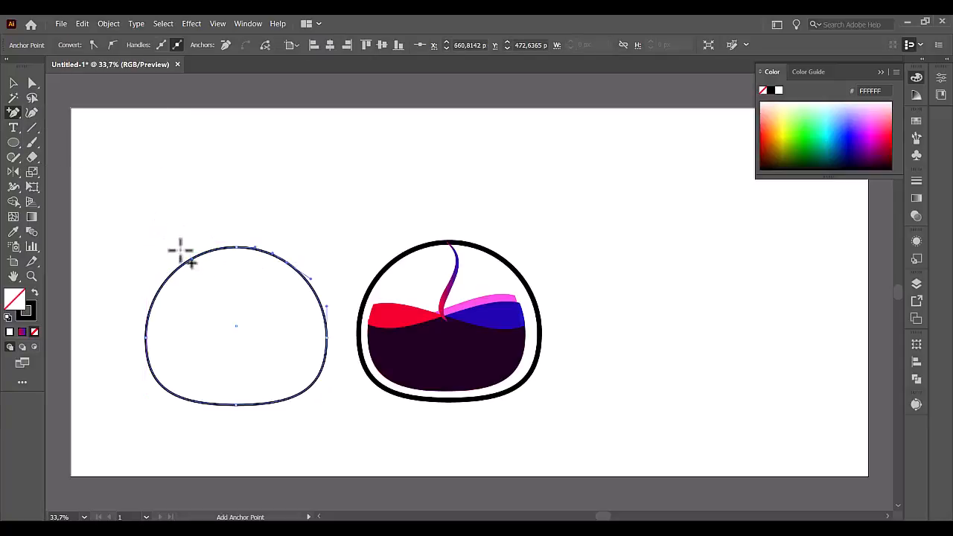
left_click(32, 129)
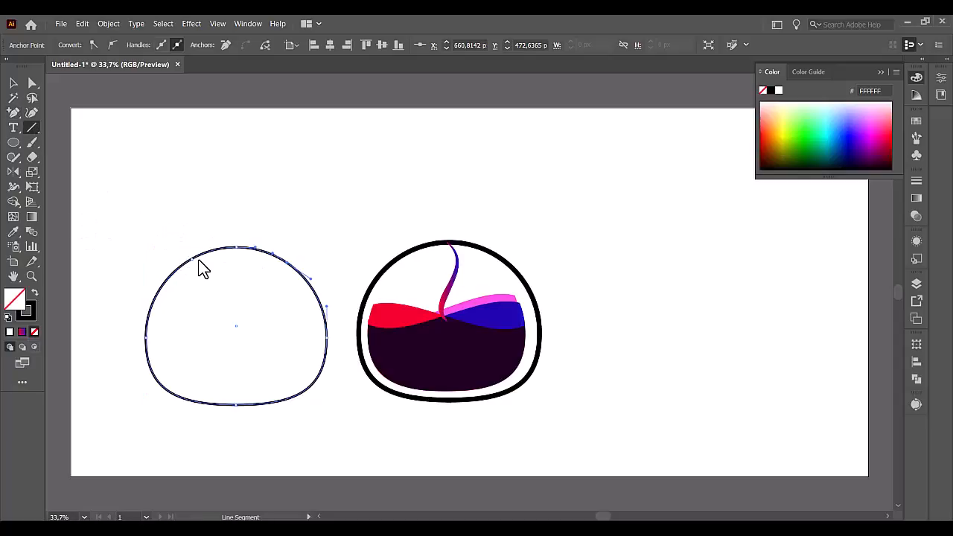
left_click_drag(149, 260, 329, 262)
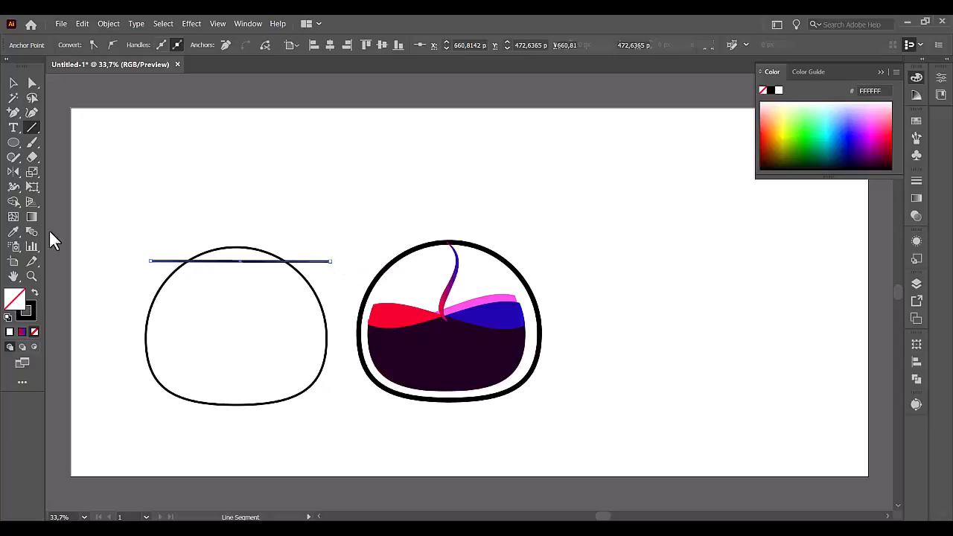
Use Shape Builder on the copied outline and the horizontal line to remove everything except the short upper arc.
left_click(14, 85)
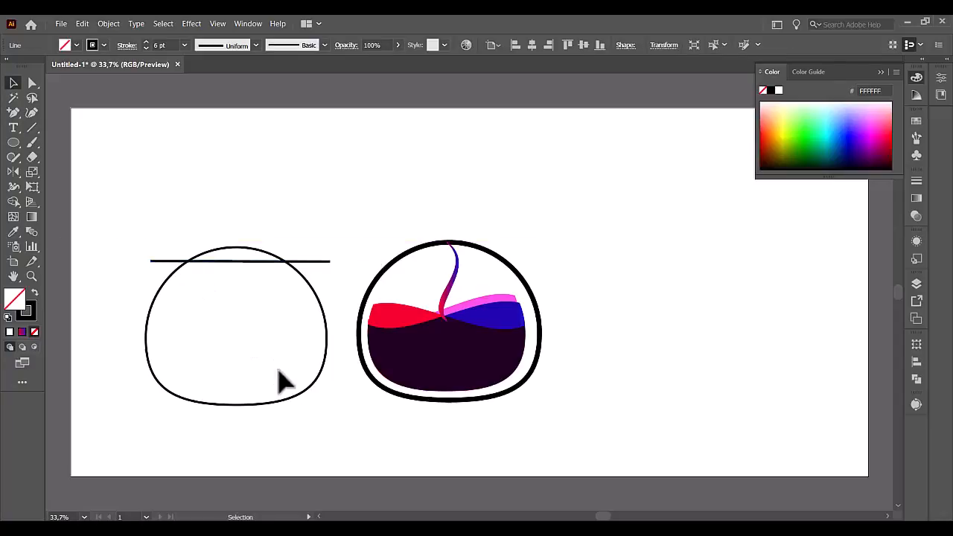
left_click_drag(88, 210, 330, 420)
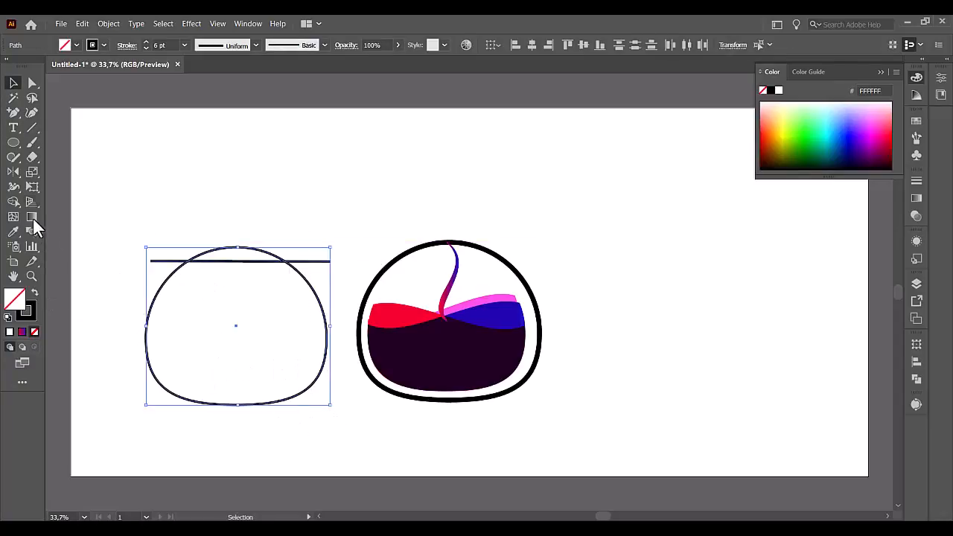
left_click(13, 203)
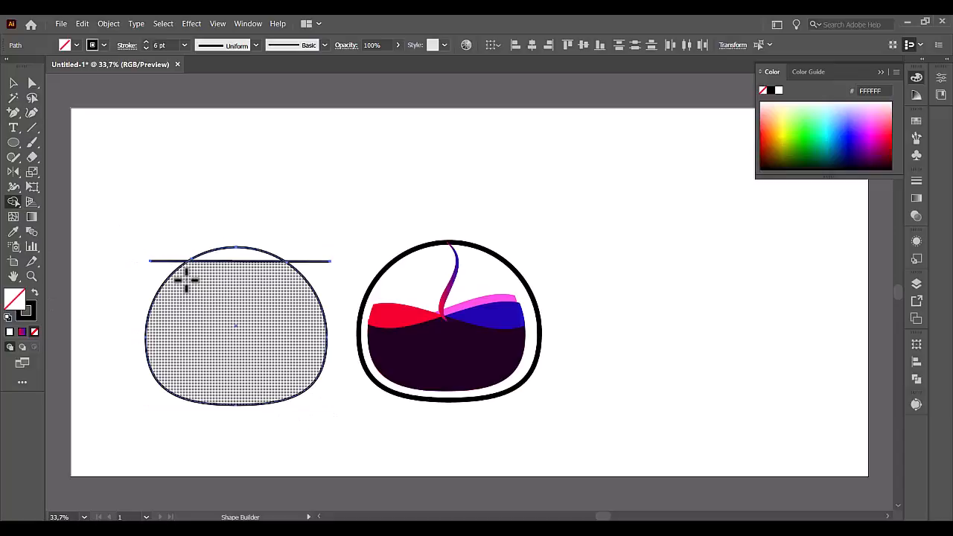
left_click(219, 320, "alt")
left_click(227, 266, "alt")
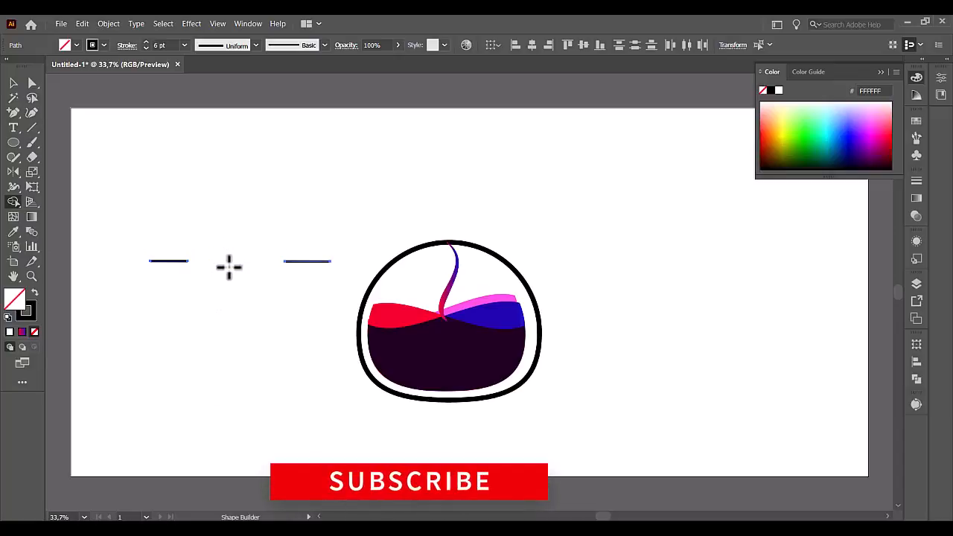
key("ctrl+z")
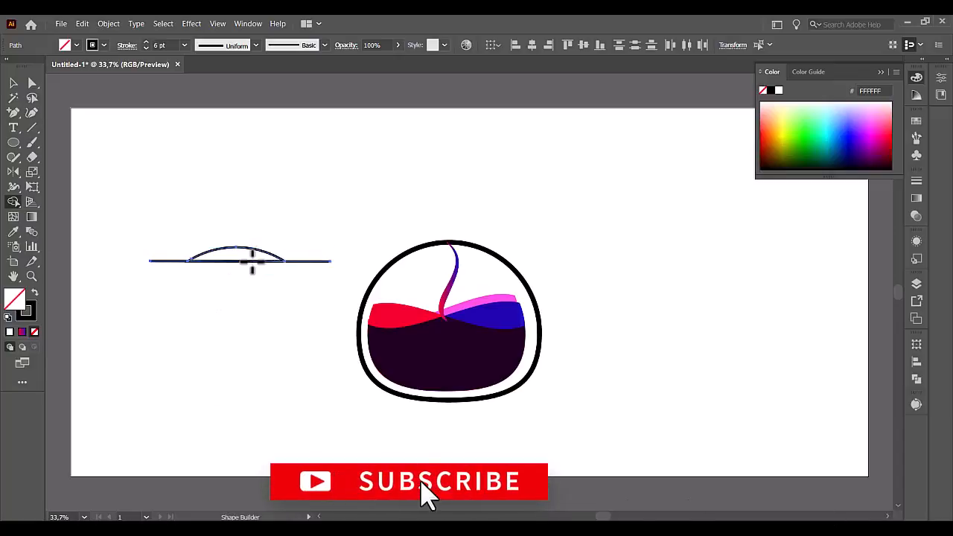
left_click(252, 260, "alt")
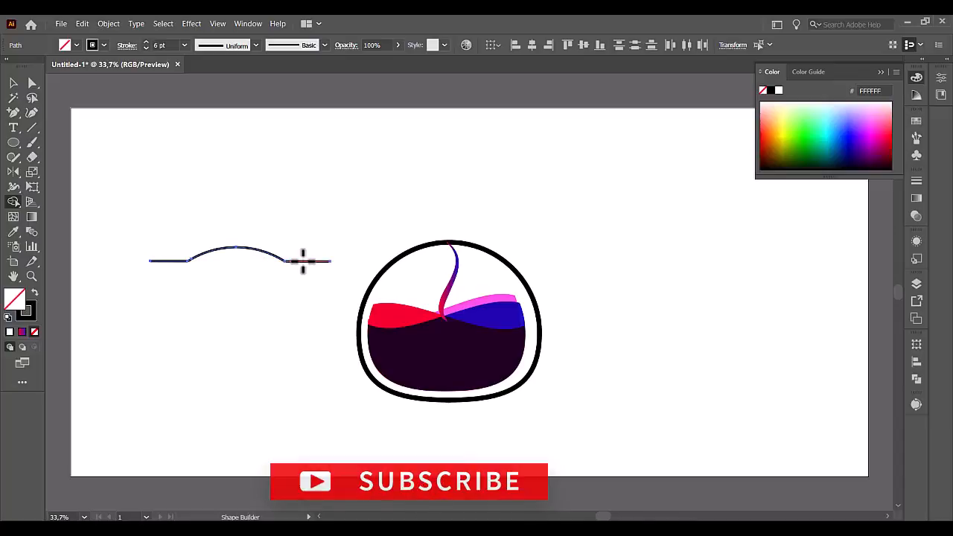
left_click(304, 260, "alt")
left_click(166, 261, "alt")
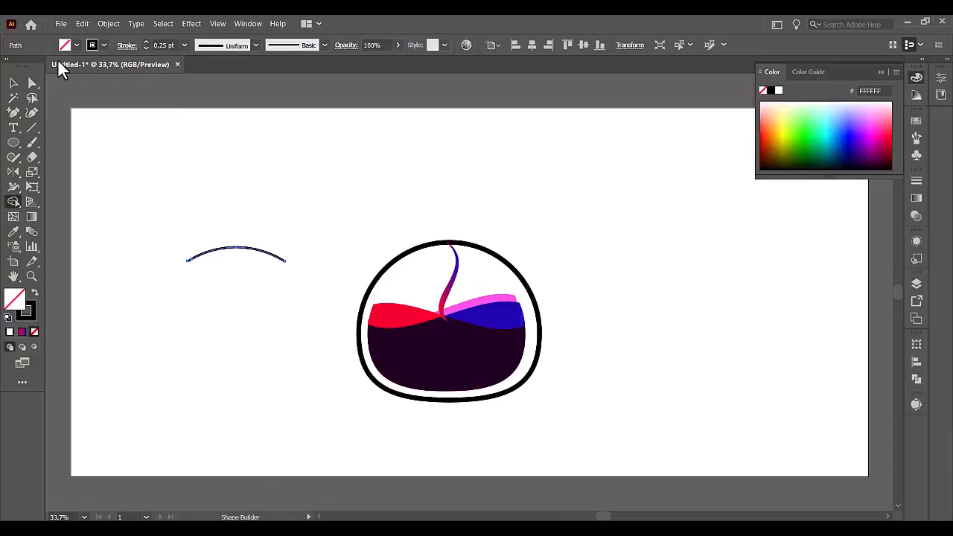
Set the arc's stroke to 3 pt and place the arc centred slightly above the top of the vessel.
left_click(15, 84)
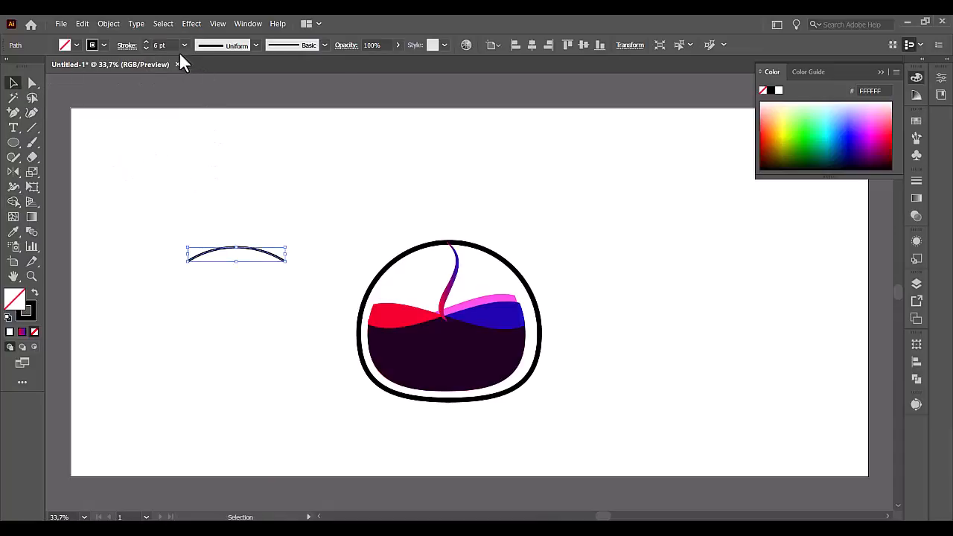
left_click(239, 241)
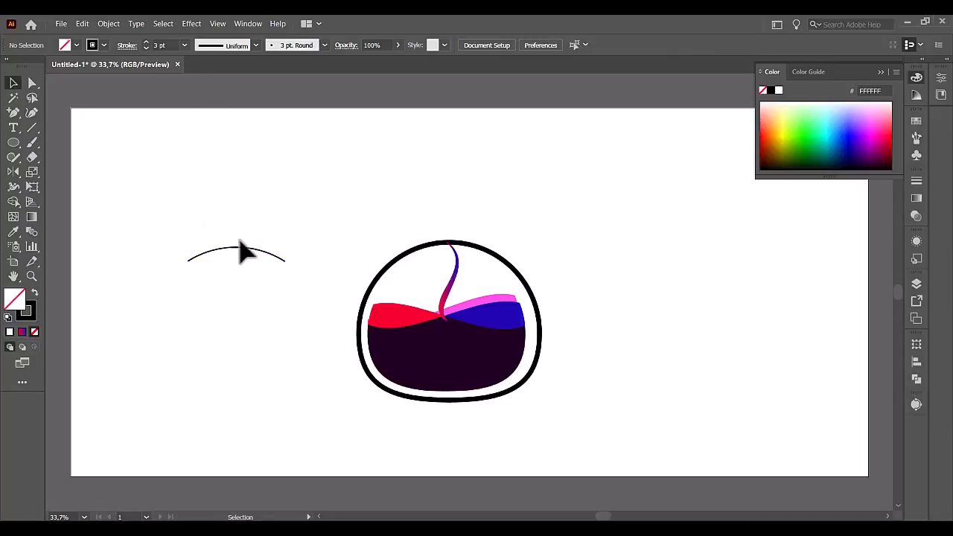
left_click_drag(246, 249, 463, 239)
left_click(536, 246)
left_click(484, 244)
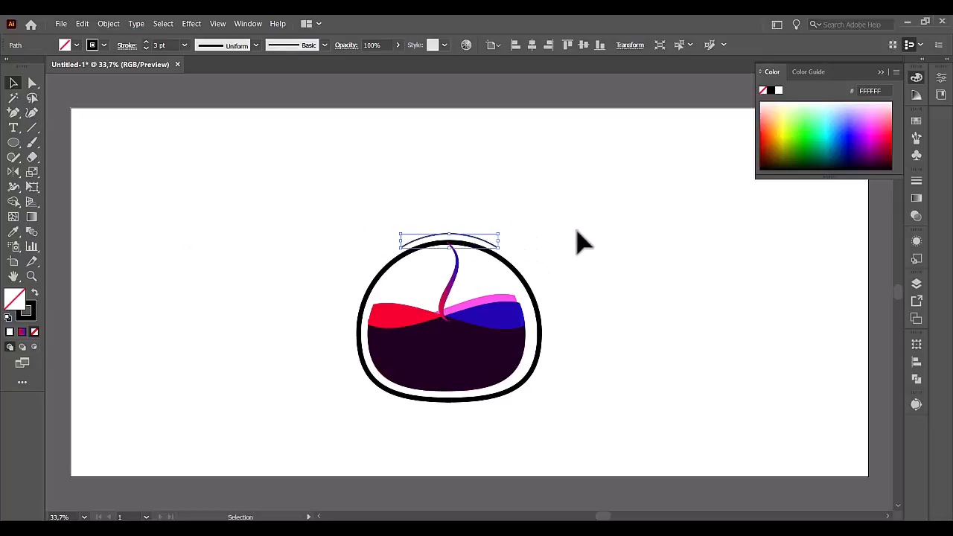
key("Down")
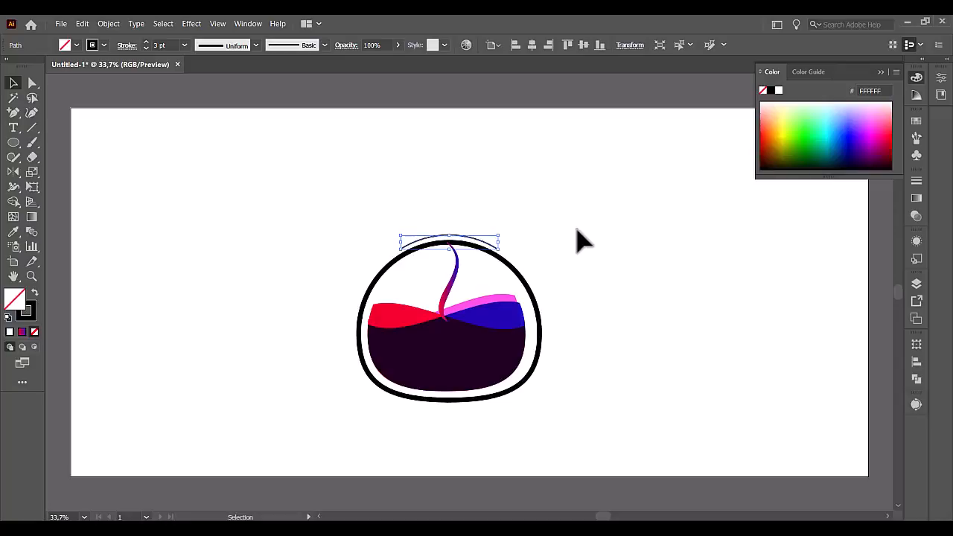
left_click(551, 253)
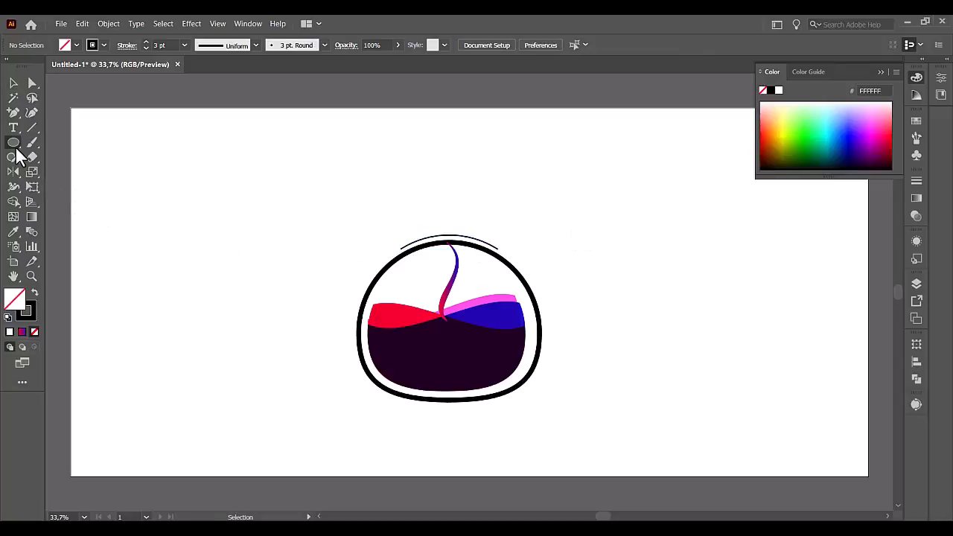
Draw an upright rounded rectangle about 83 by 124 px in the empty area and make its two lower corners square.
mouse_move(15, 144)
left_mouse_down()
mouse_move(33, 146)
mouse_move(52, 172)
mouse_move(55, 156)
left_mouse_up()
mouse_move(164, 209)
left_mouse_down()
mouse_move(211, 220)
mouse_move(212, 250)
mouse_move(191, 249)
left_mouse_up()
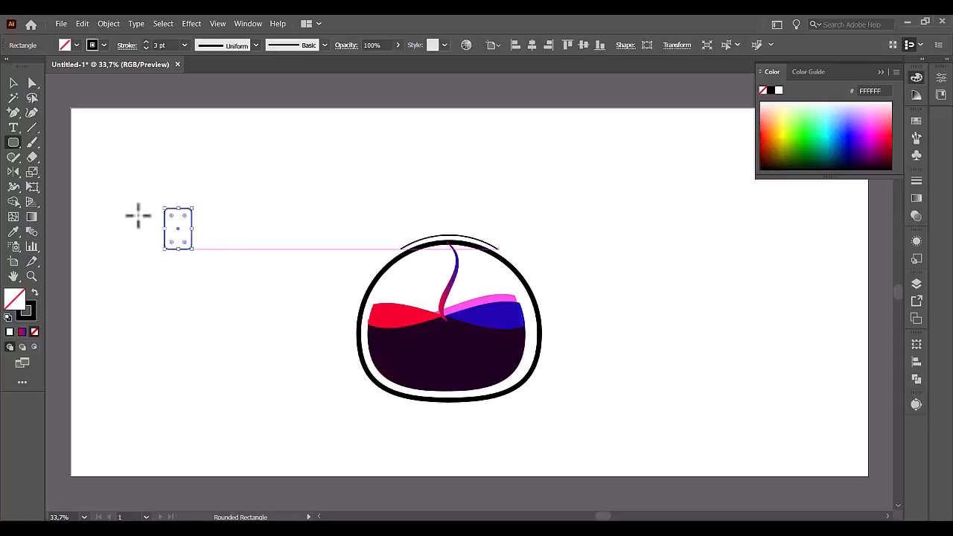
left_click(32, 83)
left_click_drag(128, 200, 225, 242)
left_click_drag(183, 215, 229, 274)
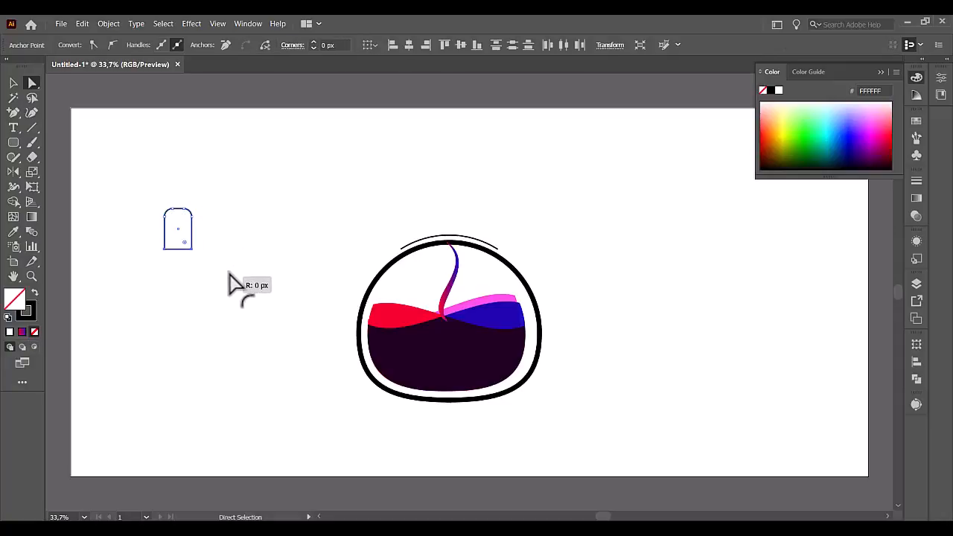
Swap the rectangle's fill and stroke to make it solid black, and move it slightly toward the vessel.
left_click(15, 82)
left_click(34, 294)
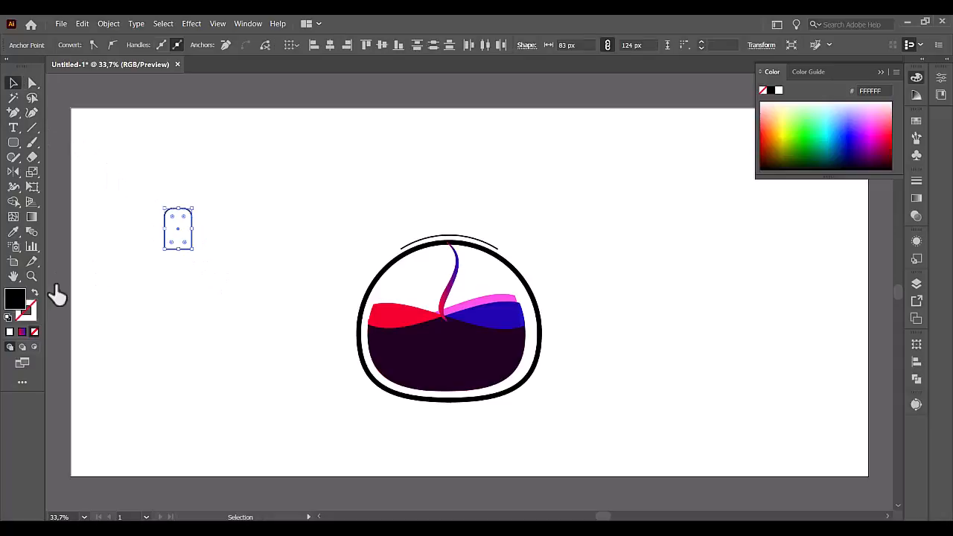
left_click_drag(171, 237, 202, 247)
Draw a small black circle at the middle of the black shape's left edge.
left_click(13, 143)
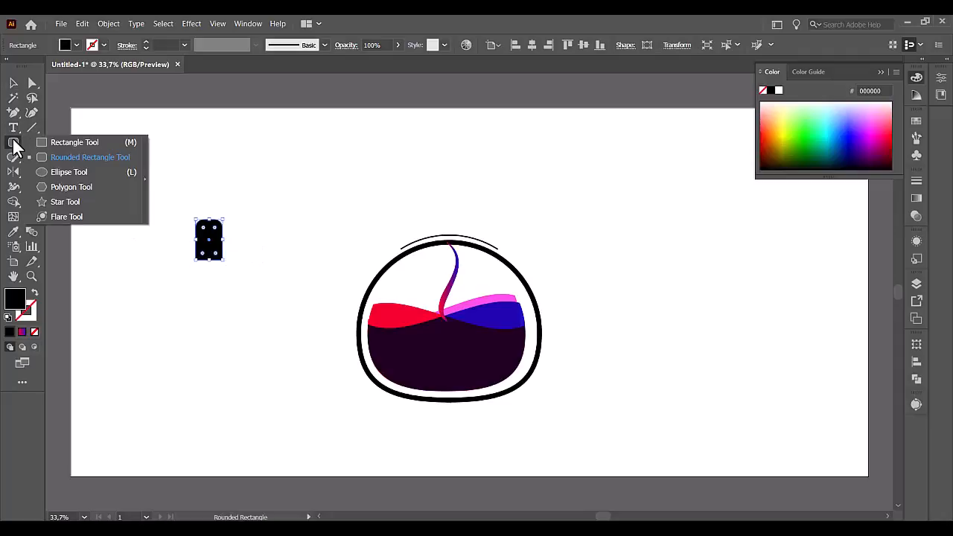
left_click(57, 172)
mouse_move(132, 218)
left_mouse_down()
mouse_move(212, 257)
mouse_move(196, 240)
left_mouse_up()
left_click(14, 82)
Shorten the black shape from its lower edge and recentre the small circle on its left side.
left_click(209, 257)
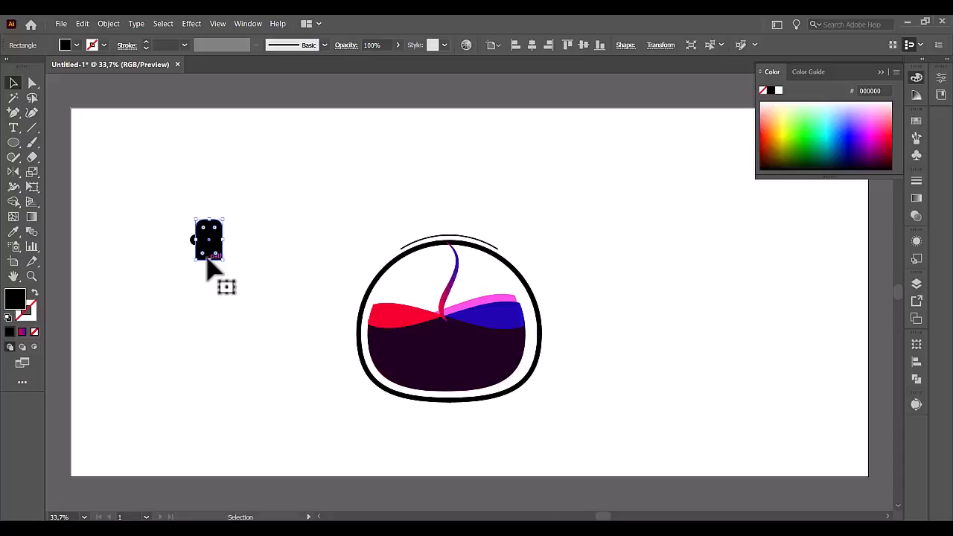
left_click_drag(209, 259, 209, 251)
left_click(166, 240)
left_click_drag(193, 240, 187, 231)
Cut the circle out of the black shape with Shape Builder, leaving a round notch in its left edge.
left_click_drag(157, 187, 251, 290)
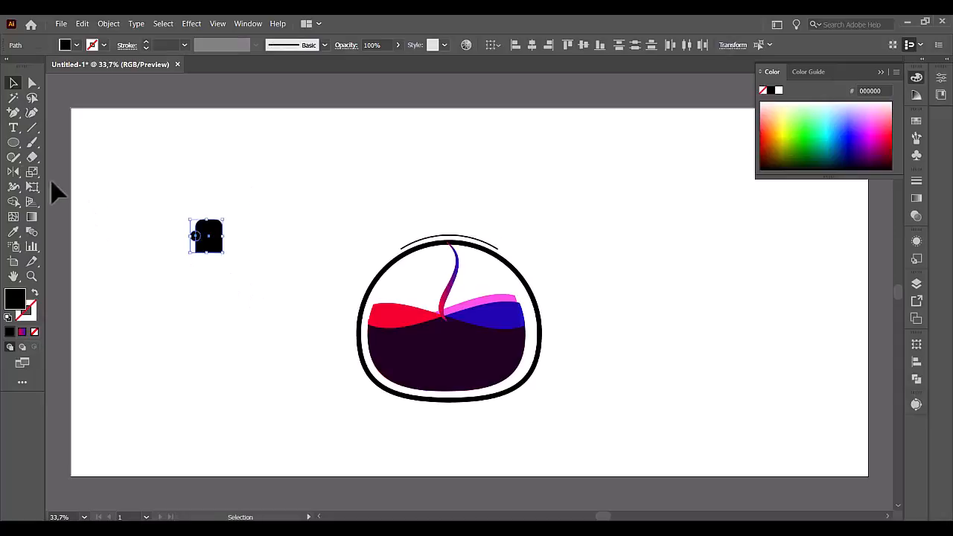
left_click(13, 202)
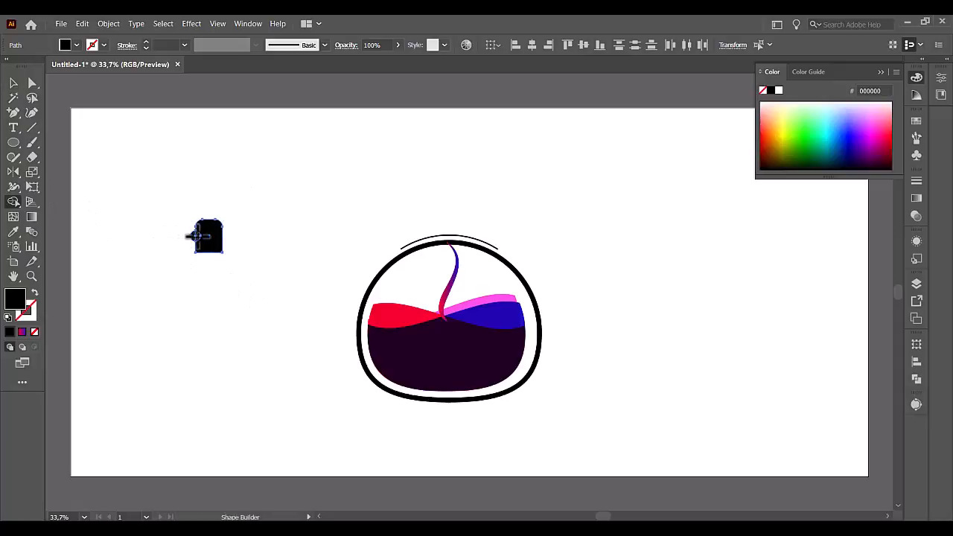
left_click(198, 237)
Move the notched black shape onto the centre of the arc above the vessel as its cap, and deselect everything.
left_click(14, 82)
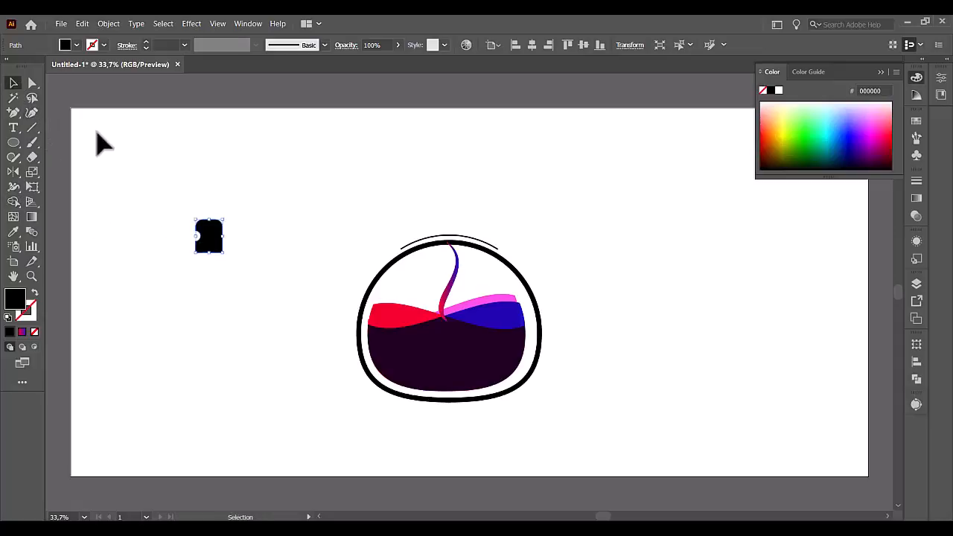
left_click_drag(212, 246, 450, 235)
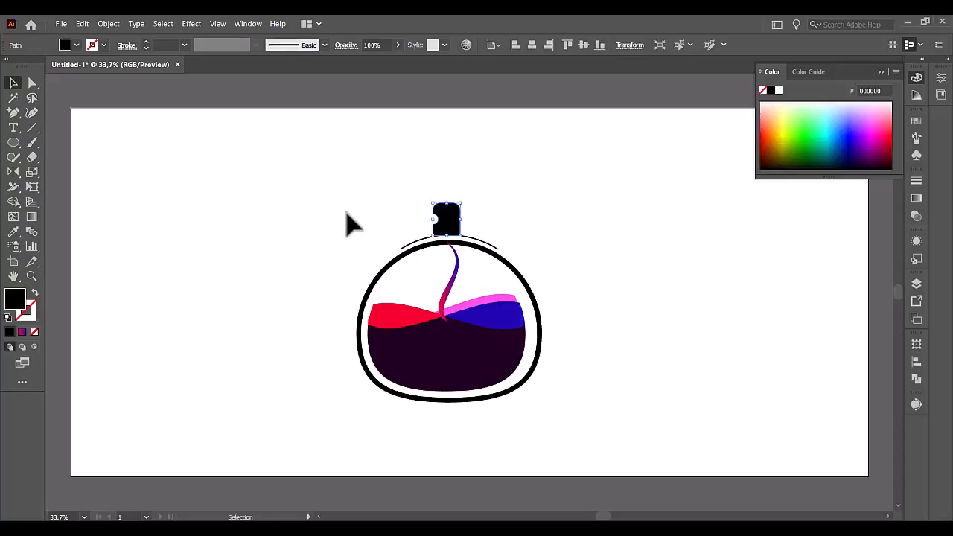
left_click(351, 220)
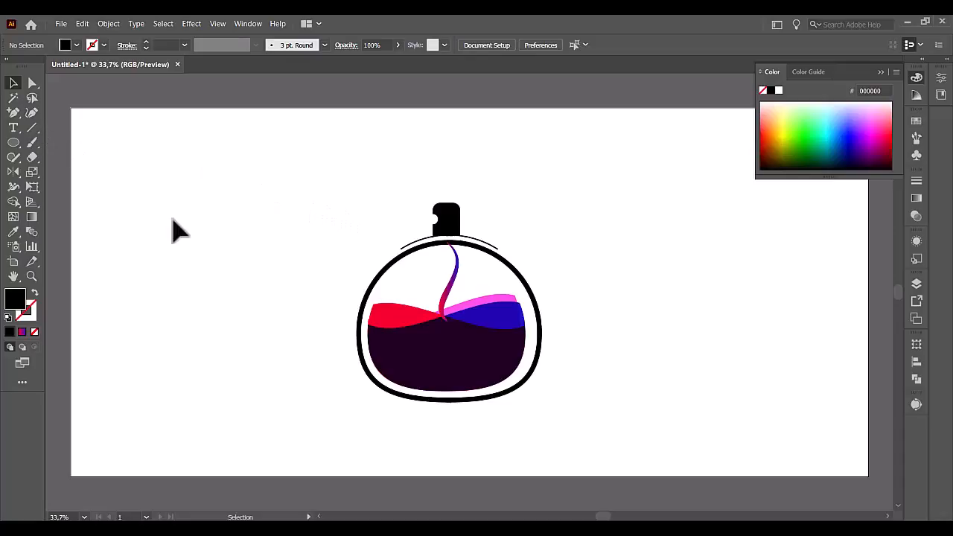
left_click_drag(311, 179, 588, 428)
left_click(566, 358)
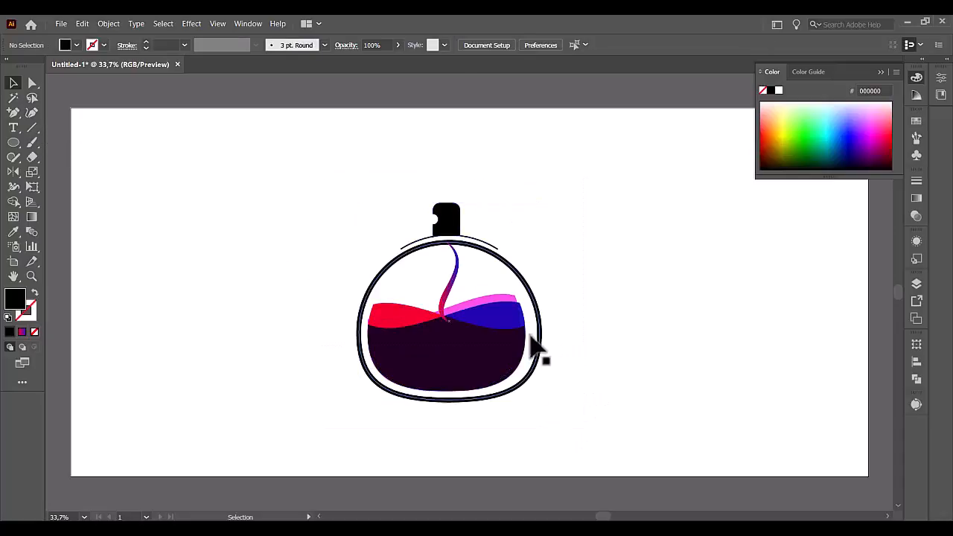
Duplicate the vessel outline onto the empty area to its left, remove the copy's stroke and fill it with black.
left_click(540, 339)
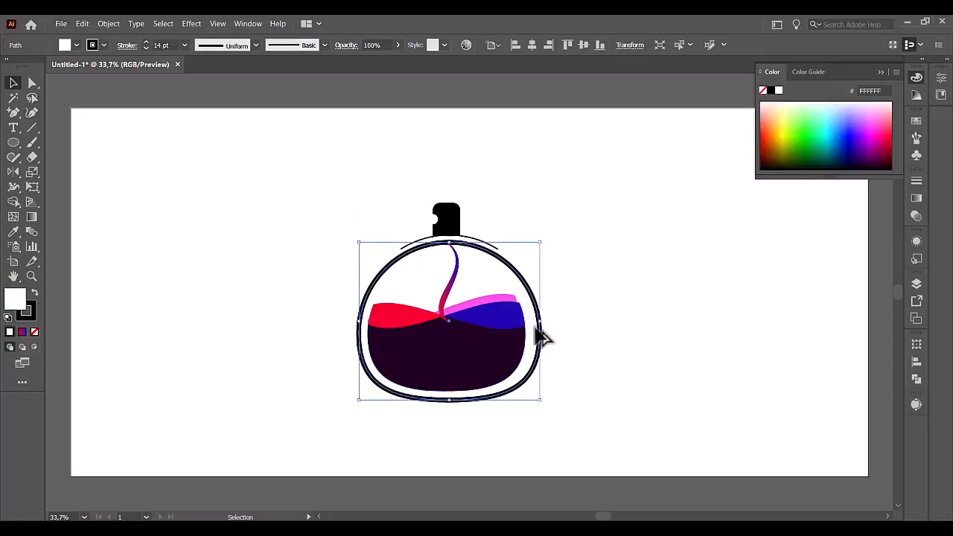
left_click_drag(542, 339, 305, 336)
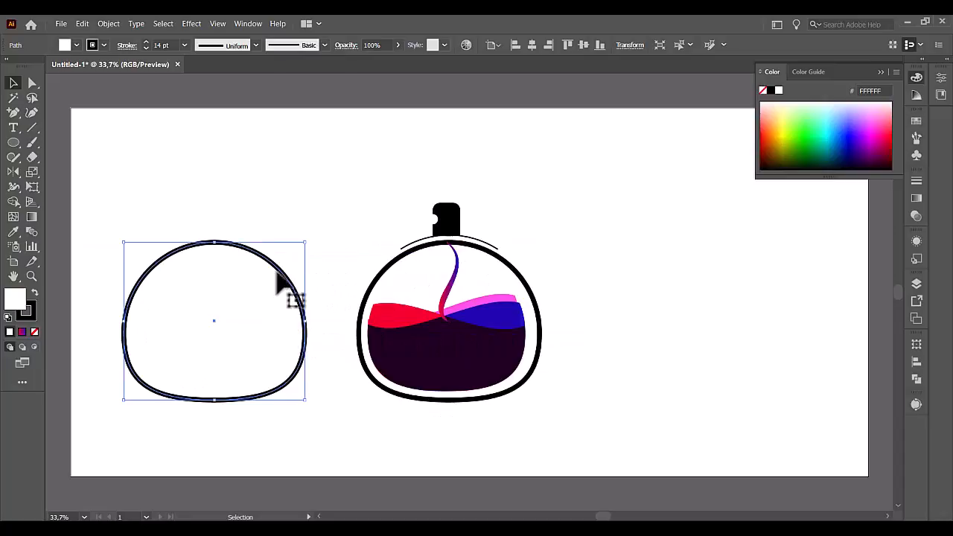
left_click(34, 332)
left_click(93, 298)
left_click(188, 297)
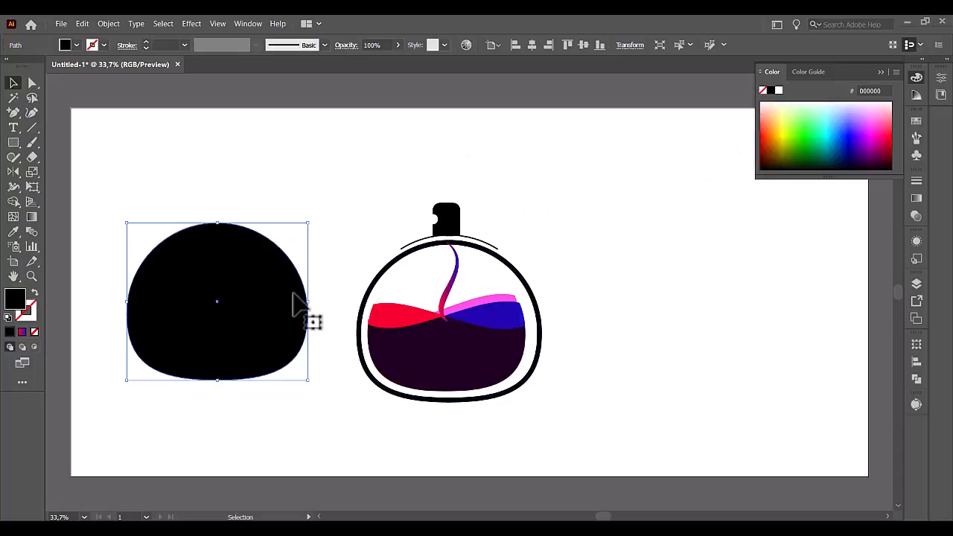
Apply the red-to-blue linear gradient to the fill of the copied vessel shape.
left_click(884, 71)
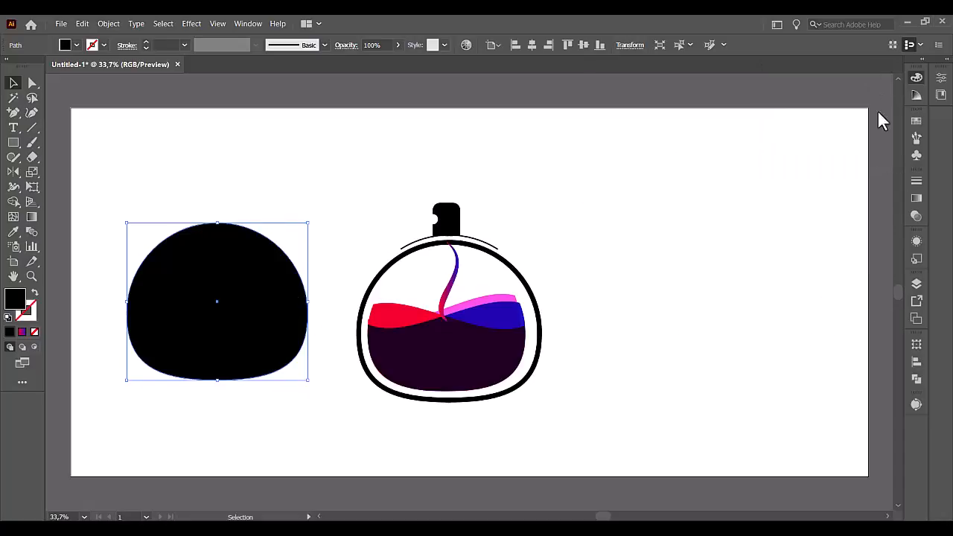
left_click(916, 199)
left_click(828, 268)
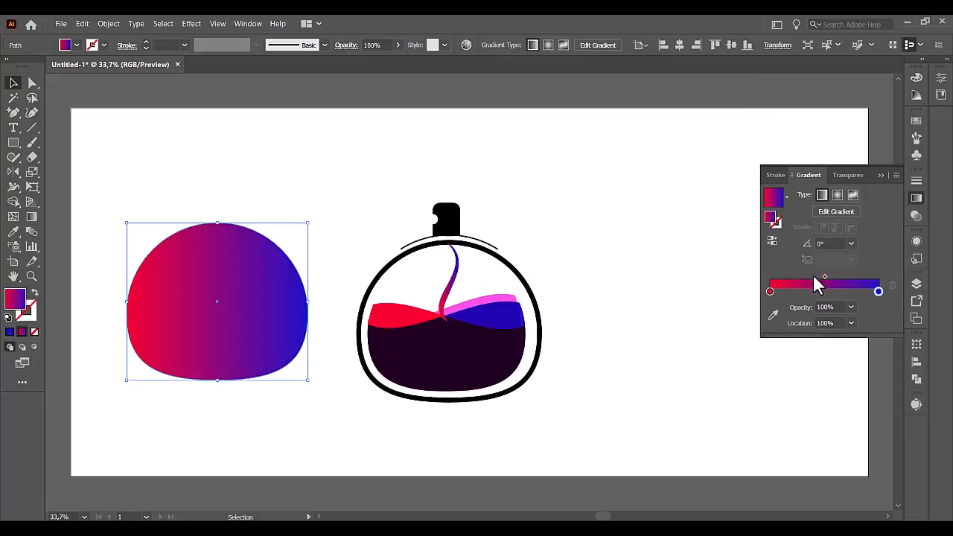
Change the starting colour stop of the copied shape's gradient to white.
left_click(770, 292)
left_click(772, 317)
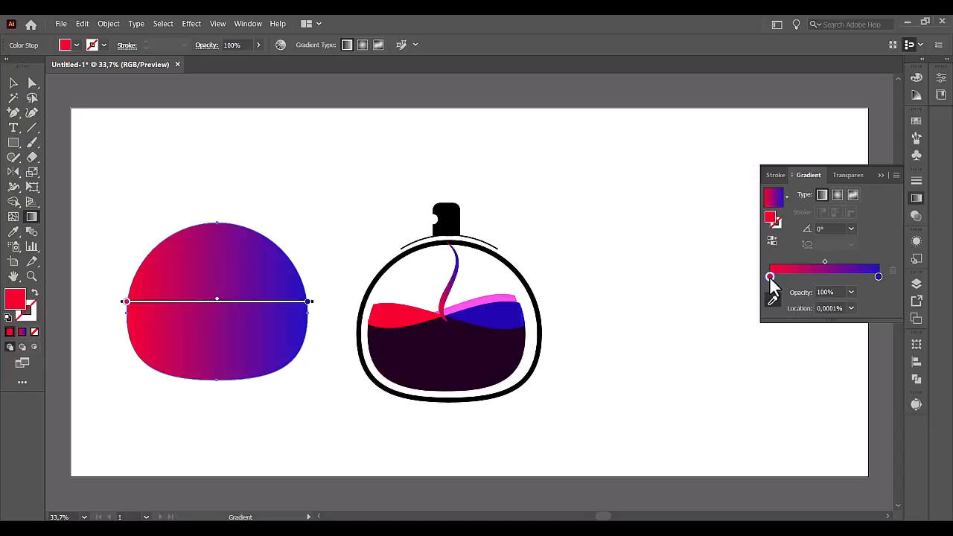
double_click(770, 278)
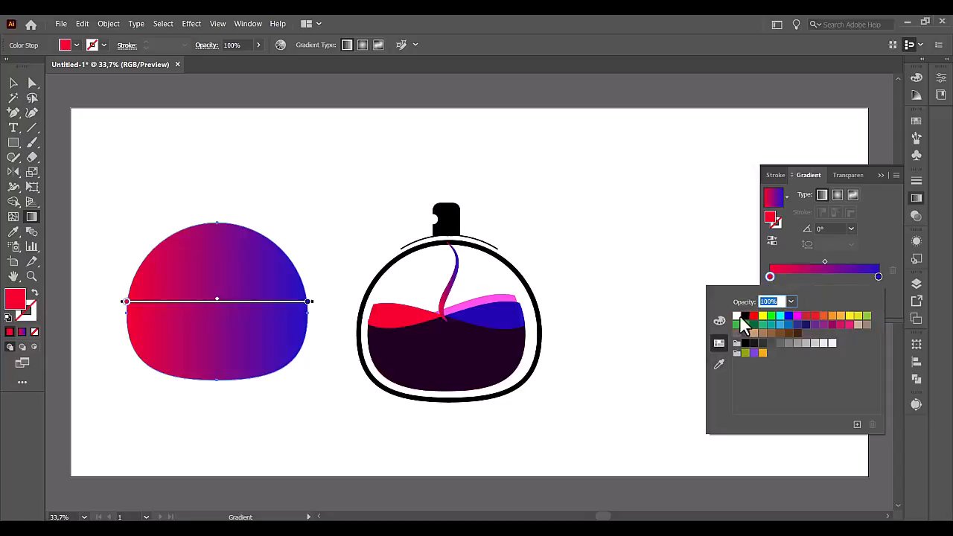
left_click(738, 316)
left_click(880, 274)
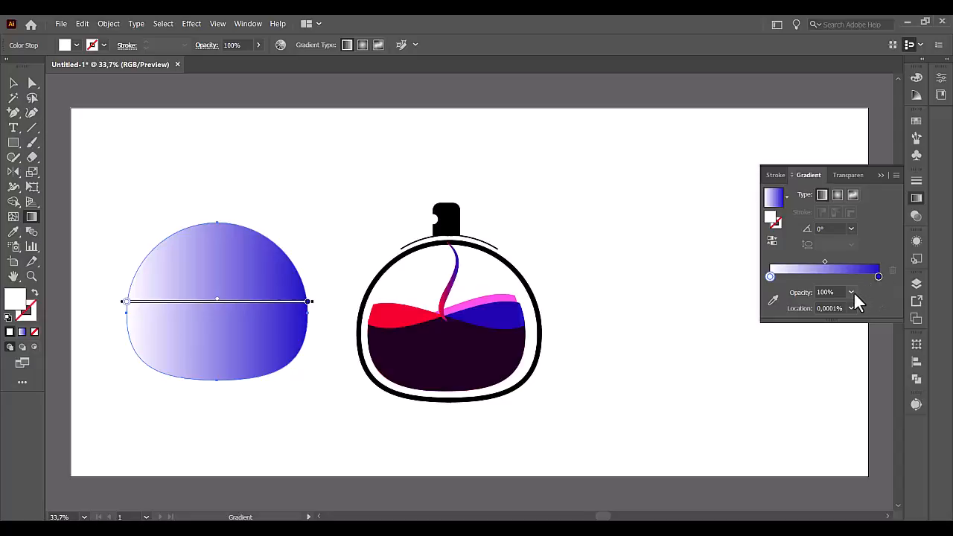
Try 0% opacity on the gradient's white starting stop, and undo it.
left_click(852, 292)
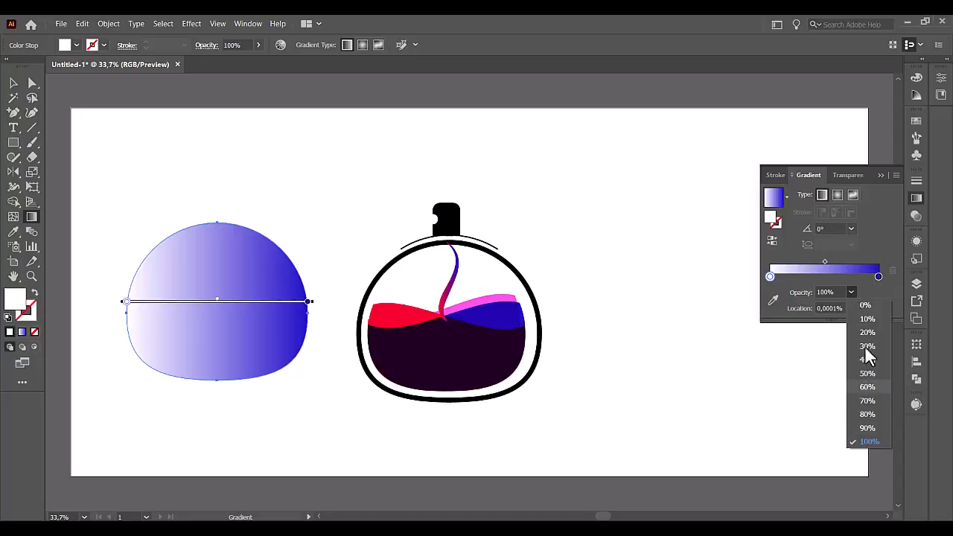
left_click(864, 306)
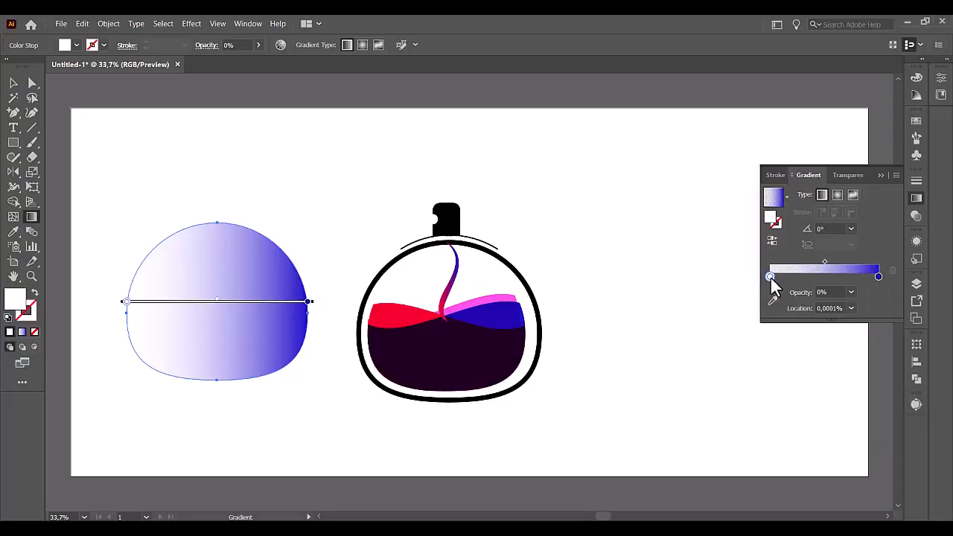
key("ctrl+z")
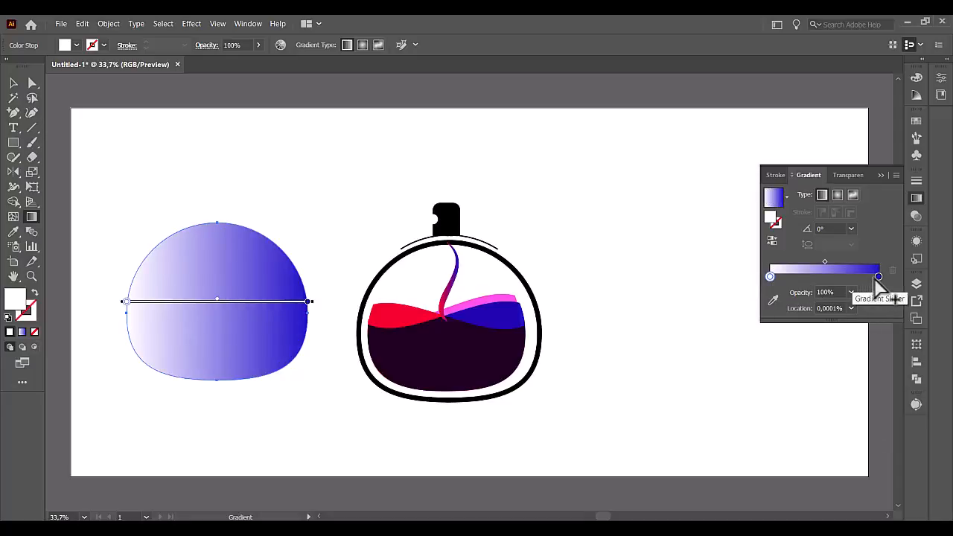
Set the opacity of the blue ending colour stop in the copied shape's gradient to 0%.
mouse_move(878, 277)
left_mouse_down()
mouse_move(894, 273)
mouse_move(879, 279)
left_mouse_up()
left_click(852, 293)
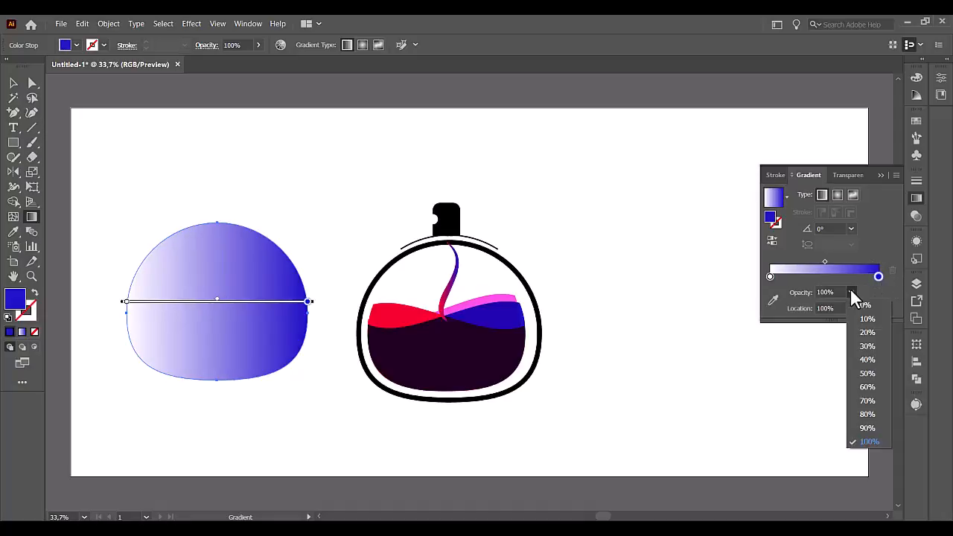
left_click(867, 312)
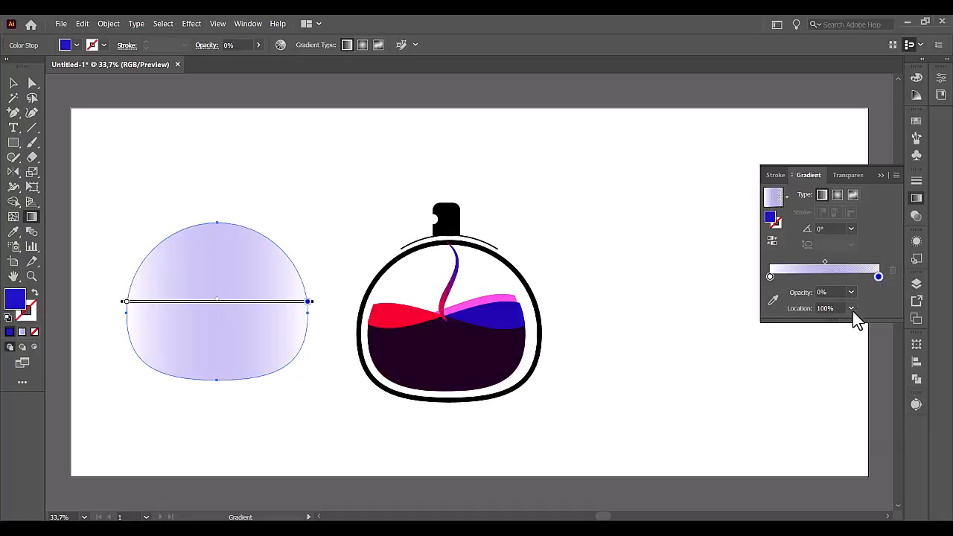
Run the copied shape's gradient diagonally from upper left to lower right at about -38.8° and move its midpoint to 13%.
left_click_drag(826, 263, 801, 263)
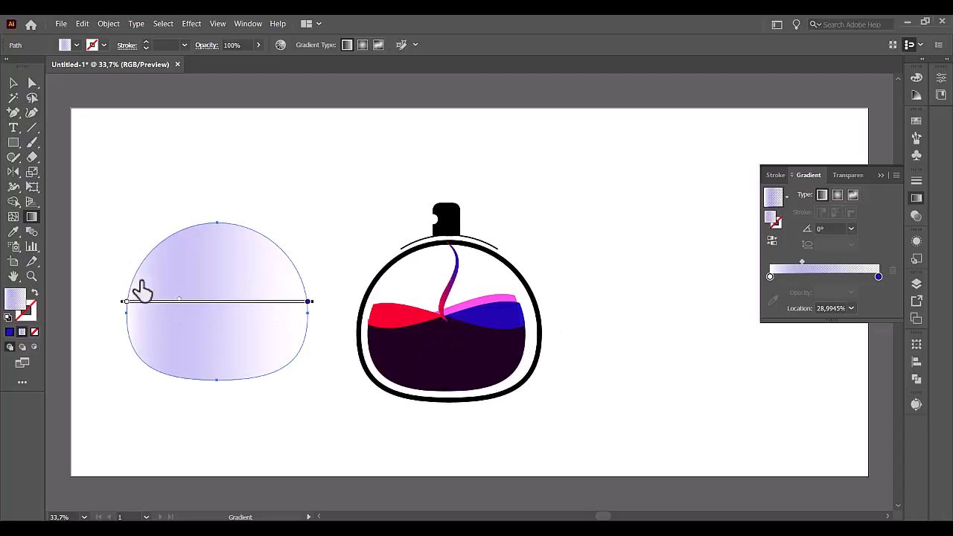
mouse_move(146, 249)
left_mouse_down()
mouse_move(317, 434)
mouse_move(389, 447)
mouse_move(263, 334)
mouse_move(274, 354)
left_mouse_up()
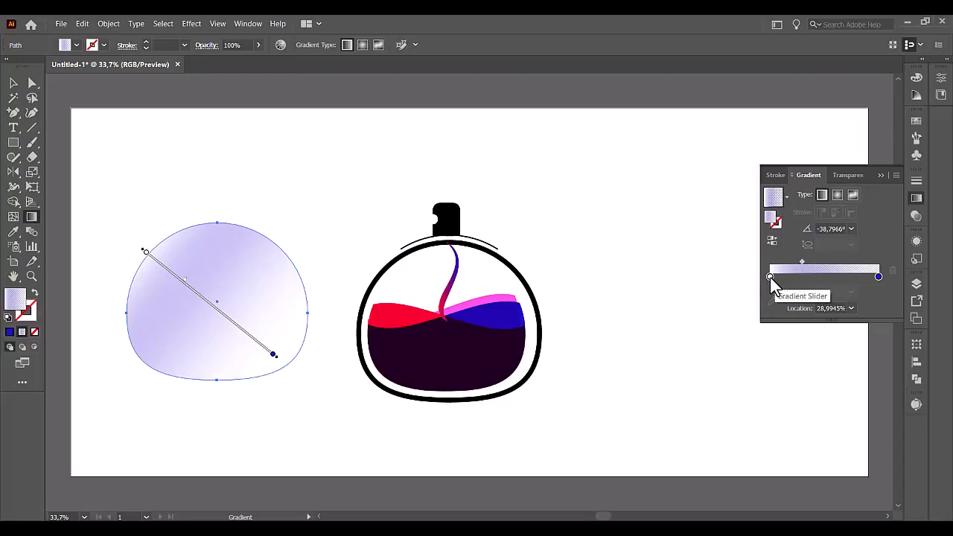
left_click(770, 278)
left_click_drag(802, 262, 858, 262)
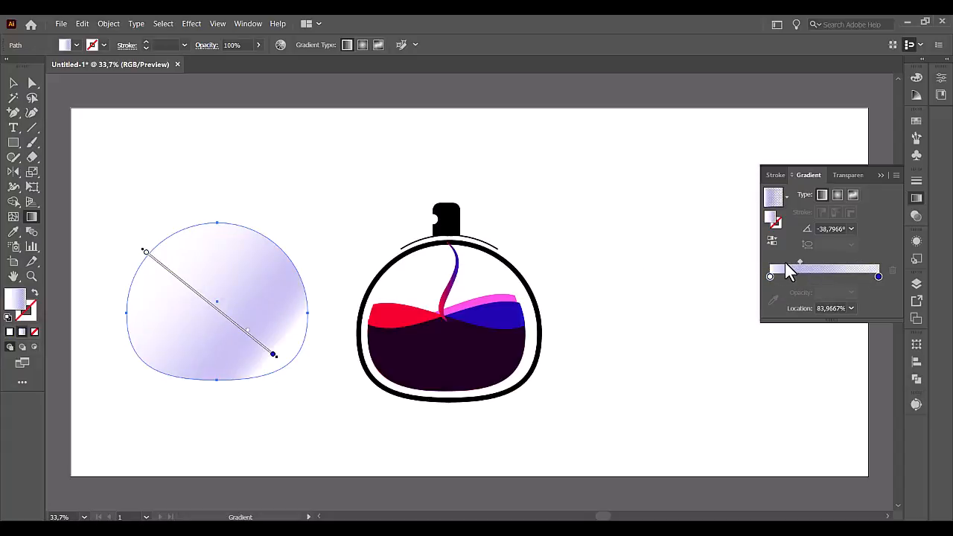
left_click_drag(787, 263, 770, 264)
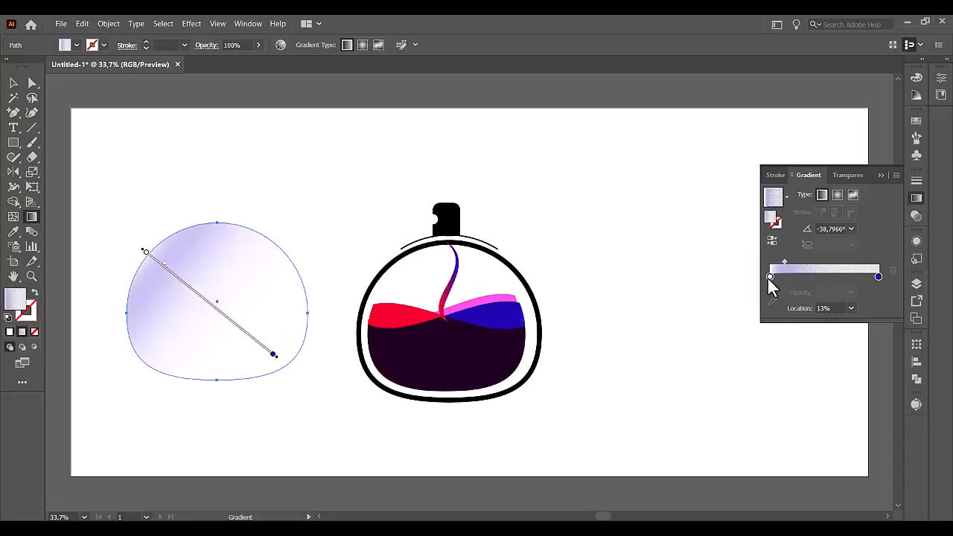
left_click(769, 276)
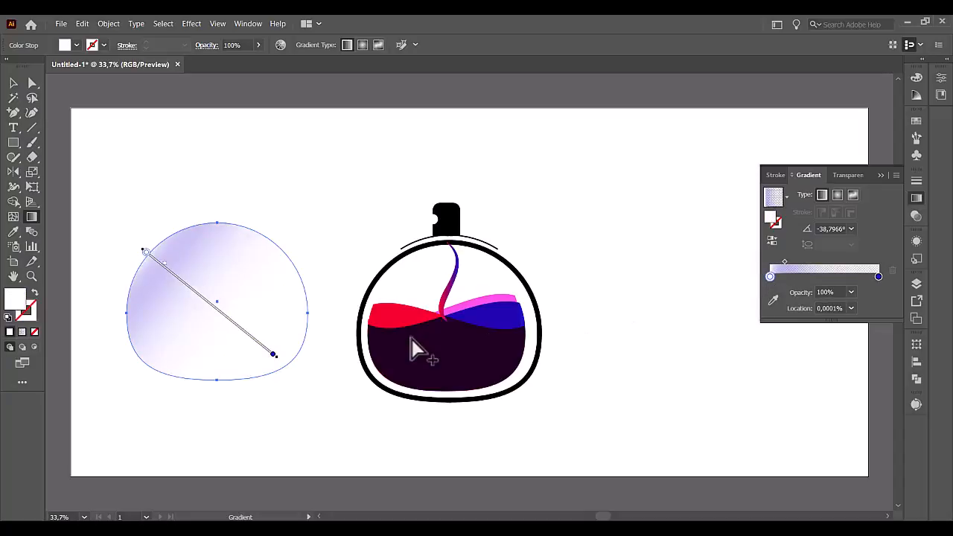
Move the gradient-filled shape onto the bottle so that it lines up with the vessel outline.
left_click(13, 84)
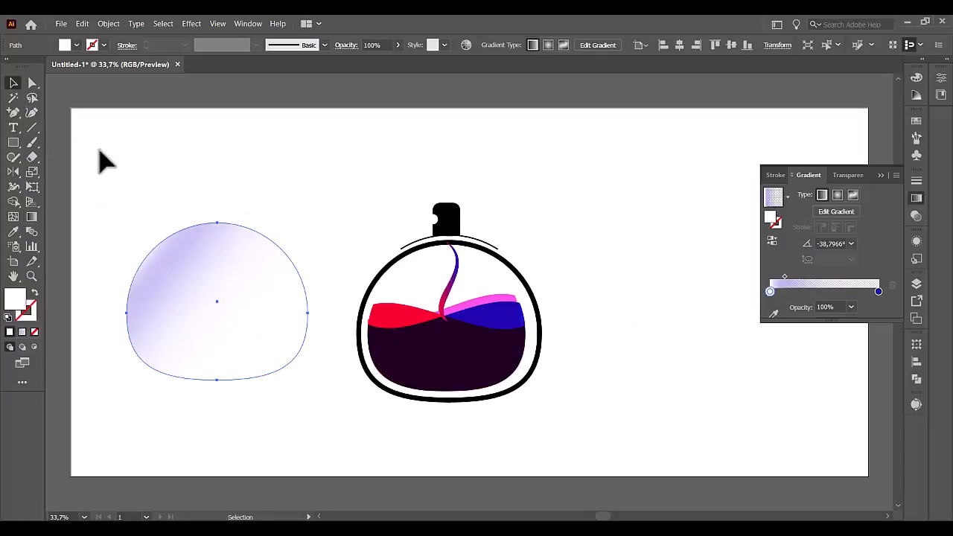
left_click_drag(207, 336, 444, 359)
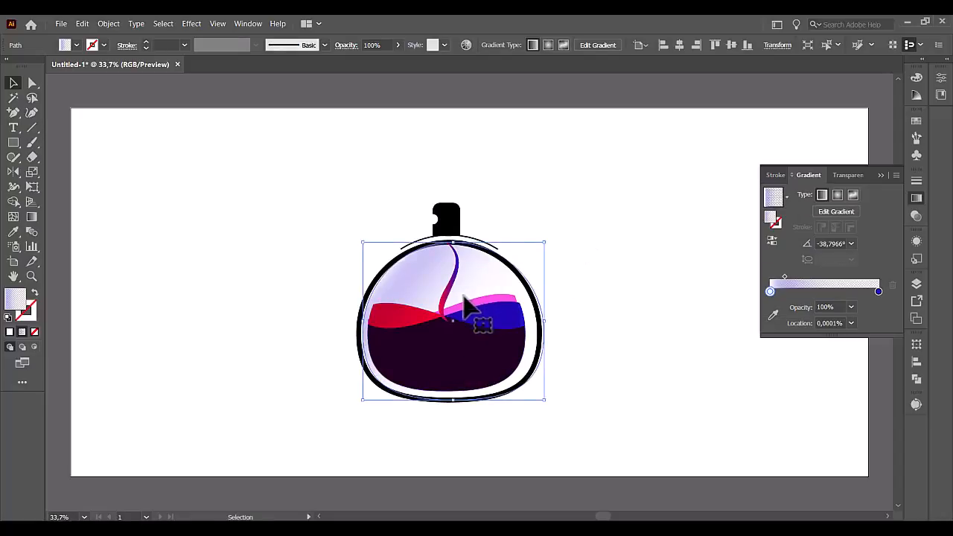
mouse_move(464, 299)
left_mouse_down()
mouse_move(464, 313)
mouse_move(461, 299)
left_mouse_up()
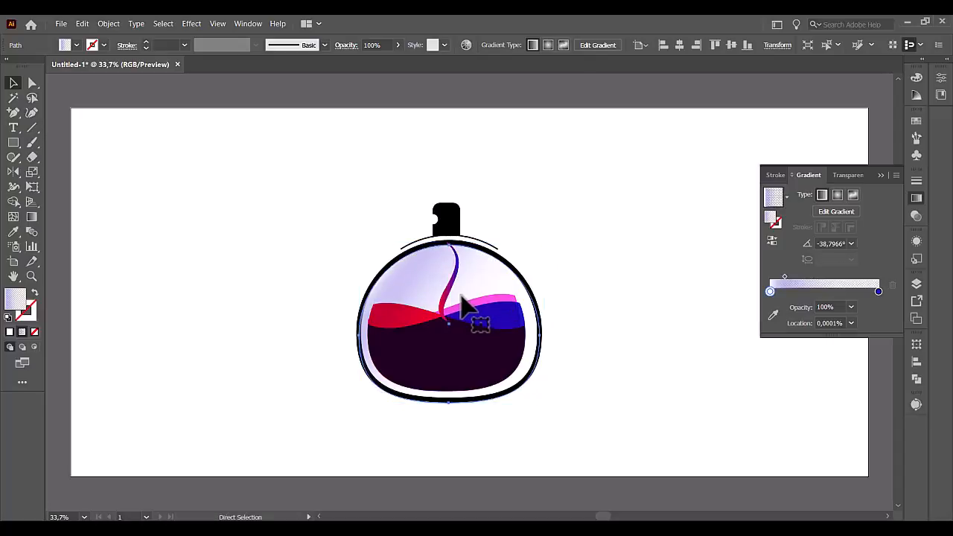
Cut and repaste the gradient shape, position it over the vessel and shrink it slightly to fit inside the outline.
key("ctrl+x")
key("ctrl+b")
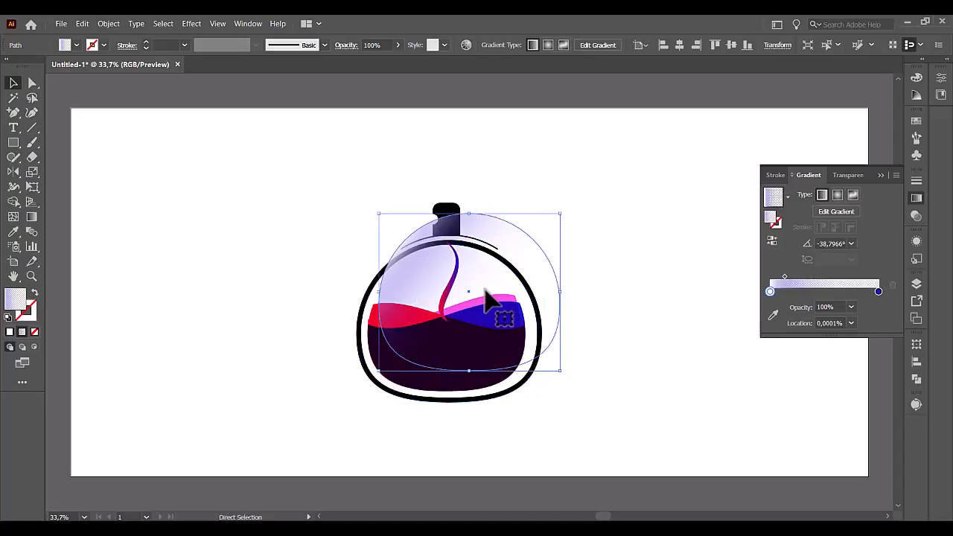
left_click_drag(487, 305, 465, 330)
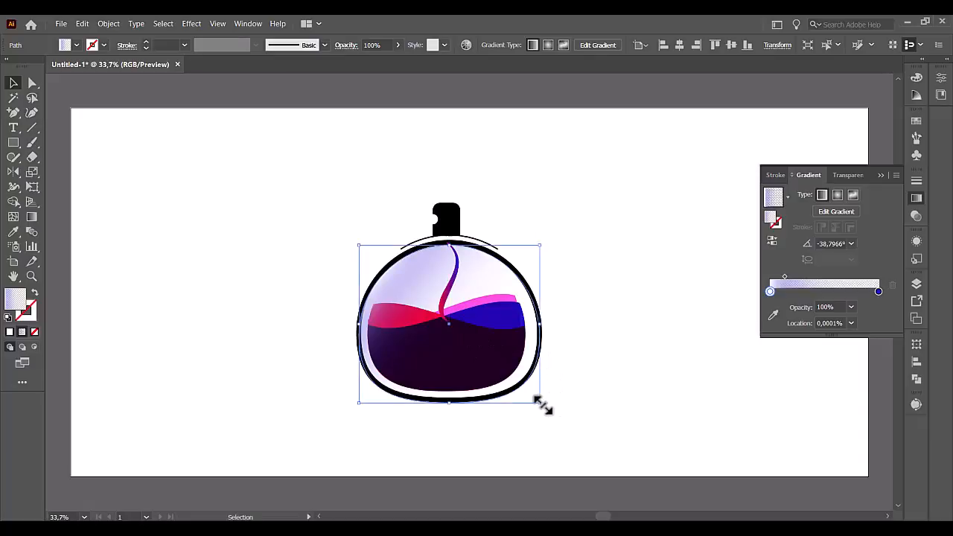
left_click_drag(544, 406, 541, 401)
left_click(601, 302)
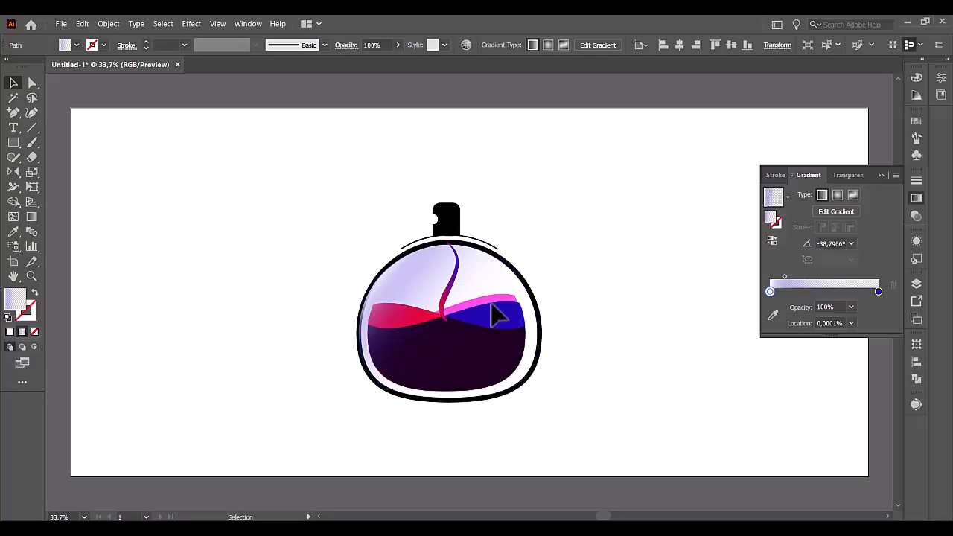
Move the gradient shape off the bottle, set its blending mode to Screen and place it back over the vessel.
left_click(475, 279)
left_click_drag(475, 279, 252, 292)
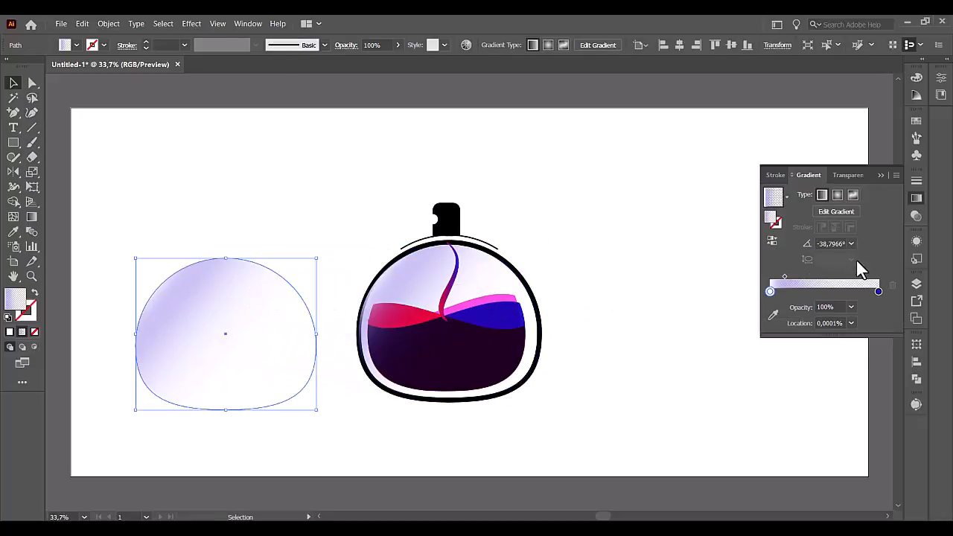
left_click(858, 176)
left_click(814, 192)
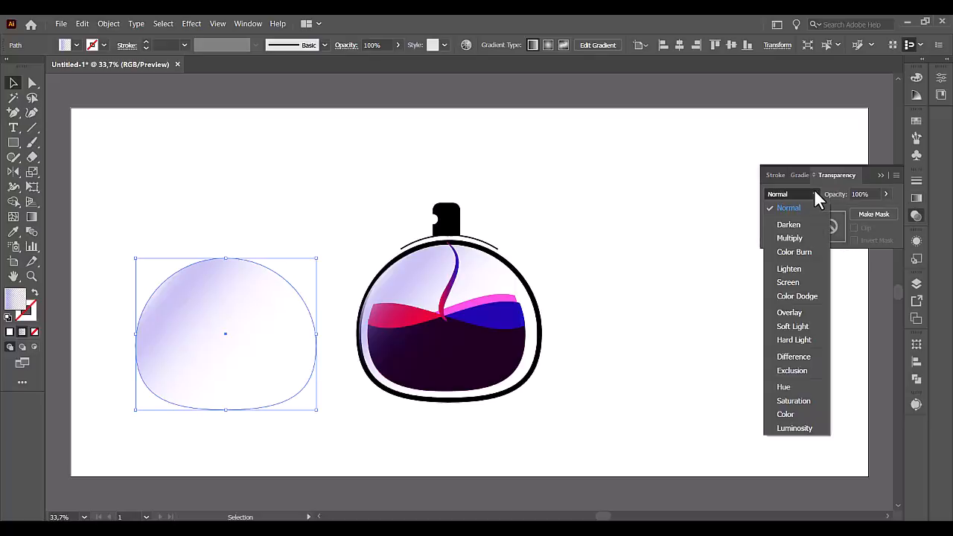
left_click(798, 281)
left_click_drag(251, 345, 476, 336)
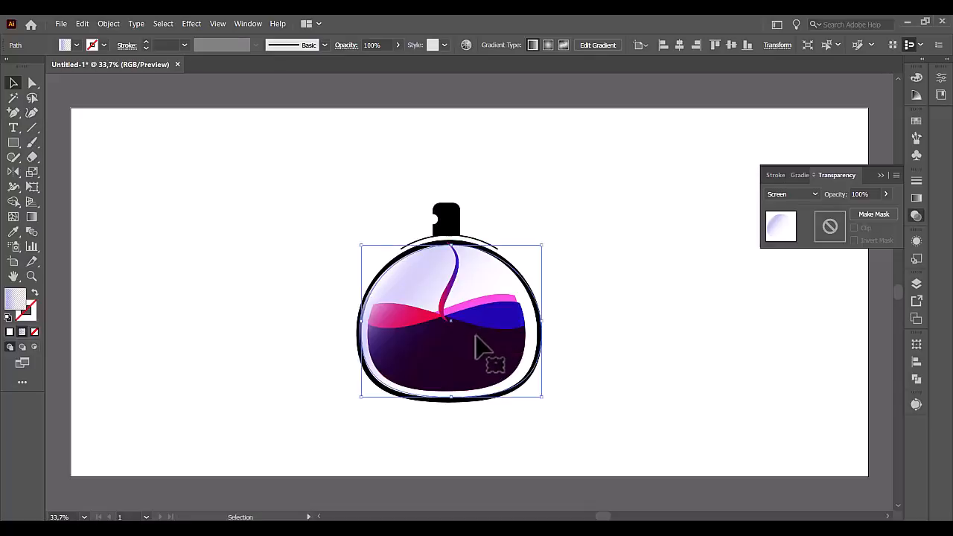
left_click(622, 289)
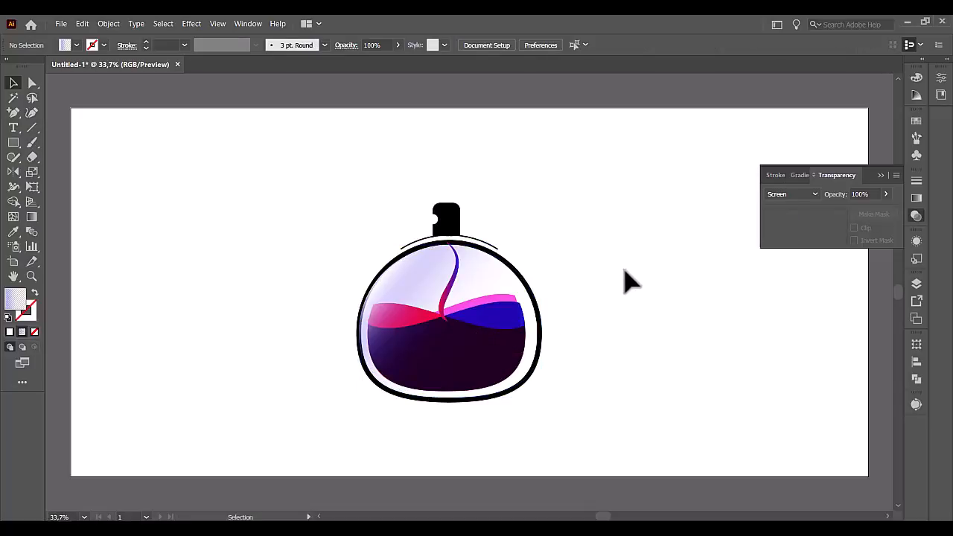
Group all the bottle artwork and move the group up to leave room beneath it.
left_click_drag(582, 204, 323, 404)
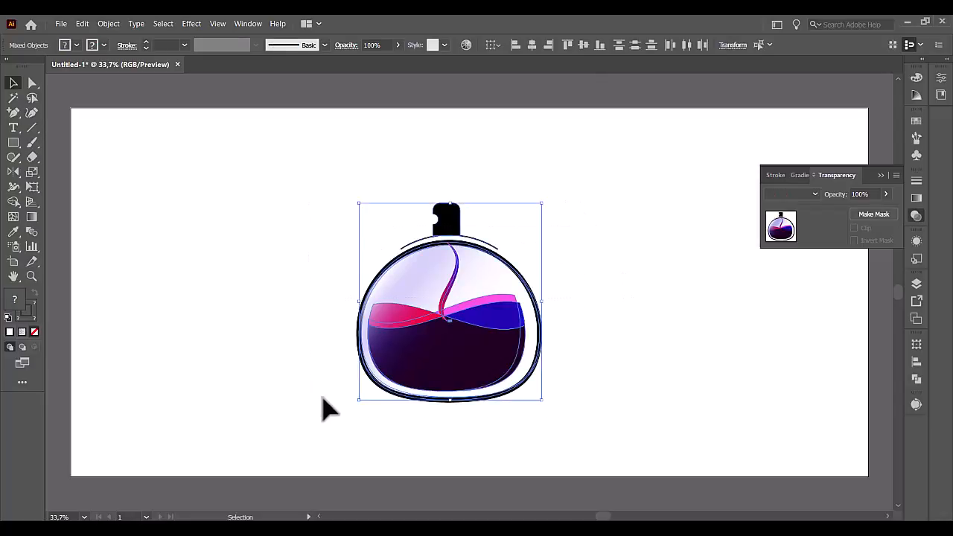
right_click(483, 306)
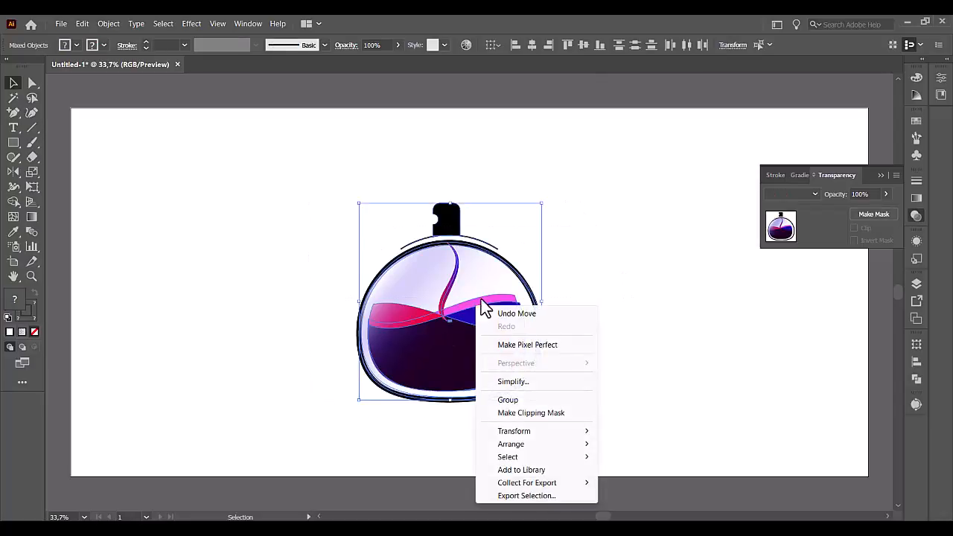
left_click(521, 400)
left_click(570, 372)
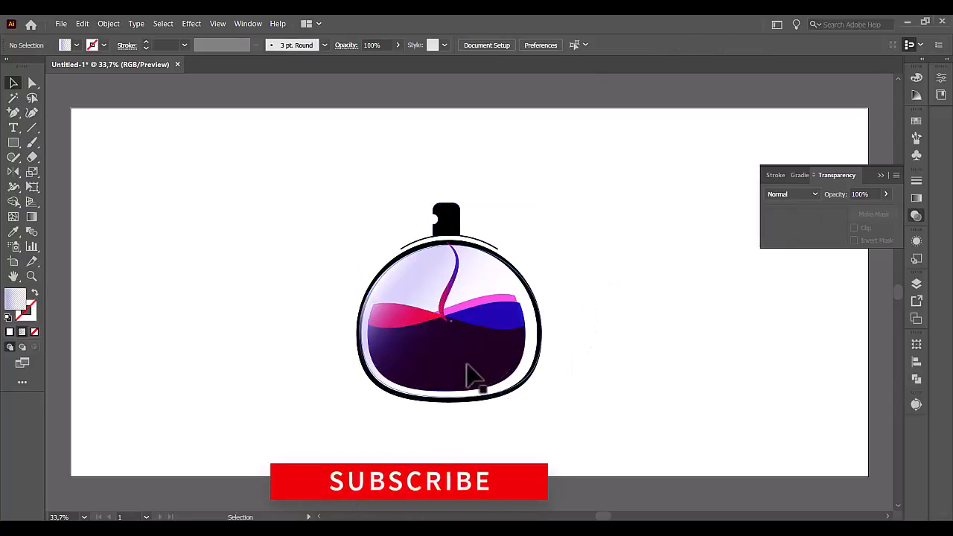
left_click_drag(464, 393, 456, 362)
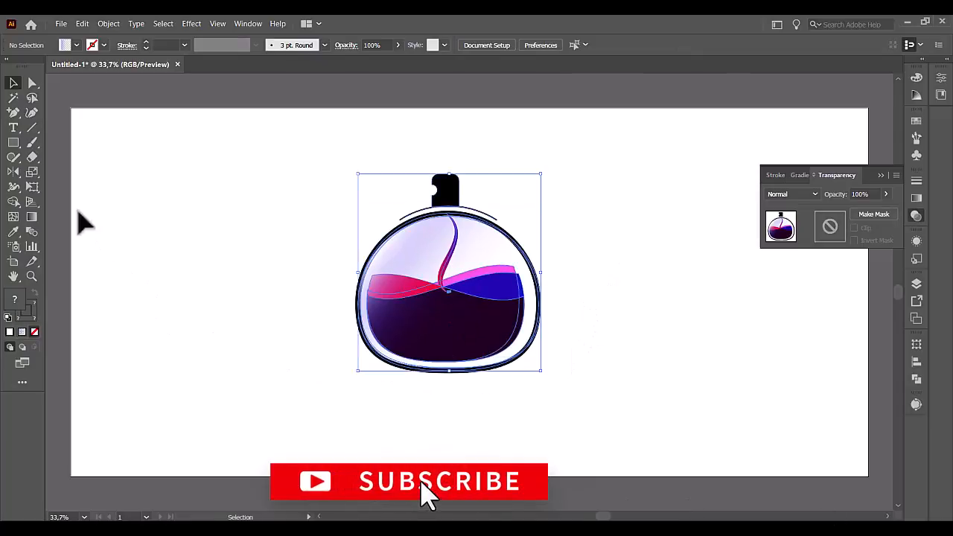
left_click(14, 127)
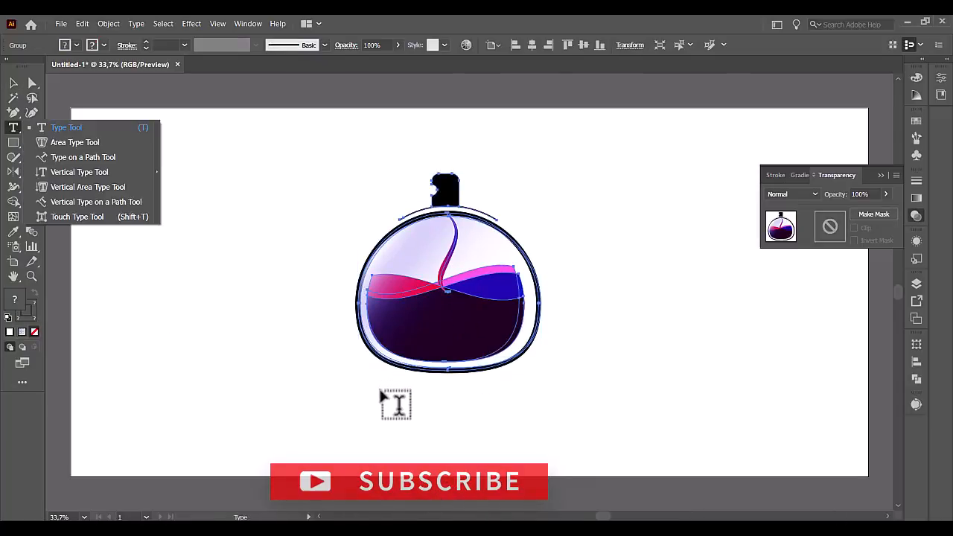
left_click_drag(378, 390, 556, 414)
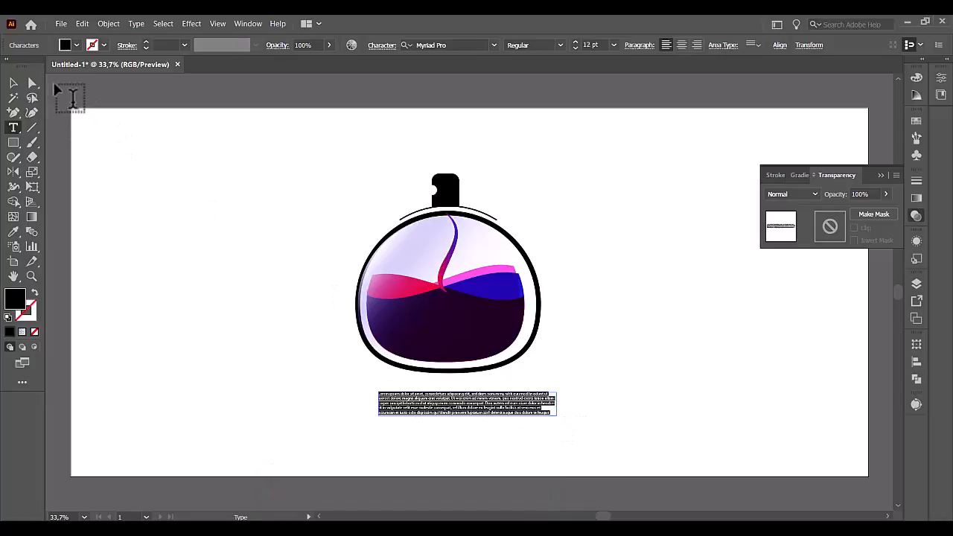
key("ctrl+z")
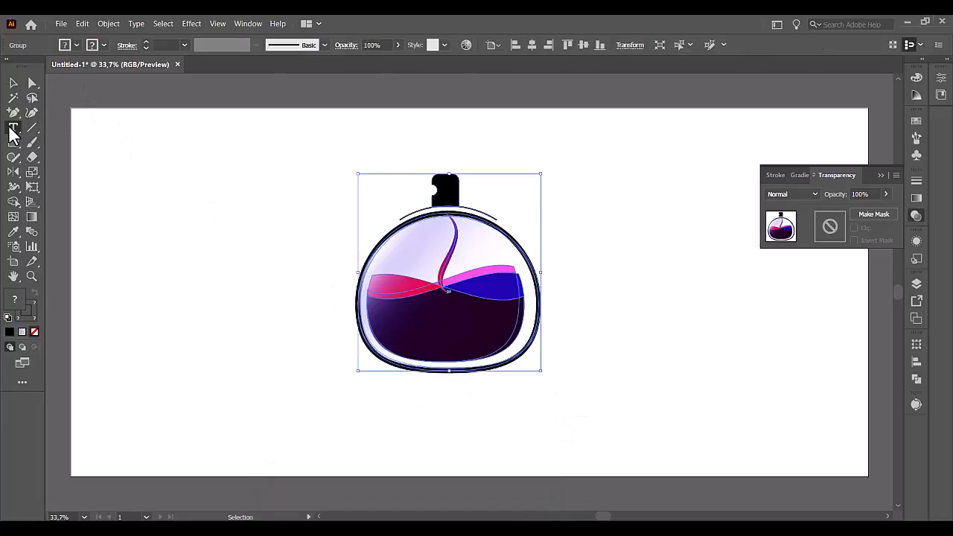
Add a point text line below the bottle and enlarge it to about 191 pt, slightly wider than the vessel.
left_click(14, 128)
left_click(394, 399)
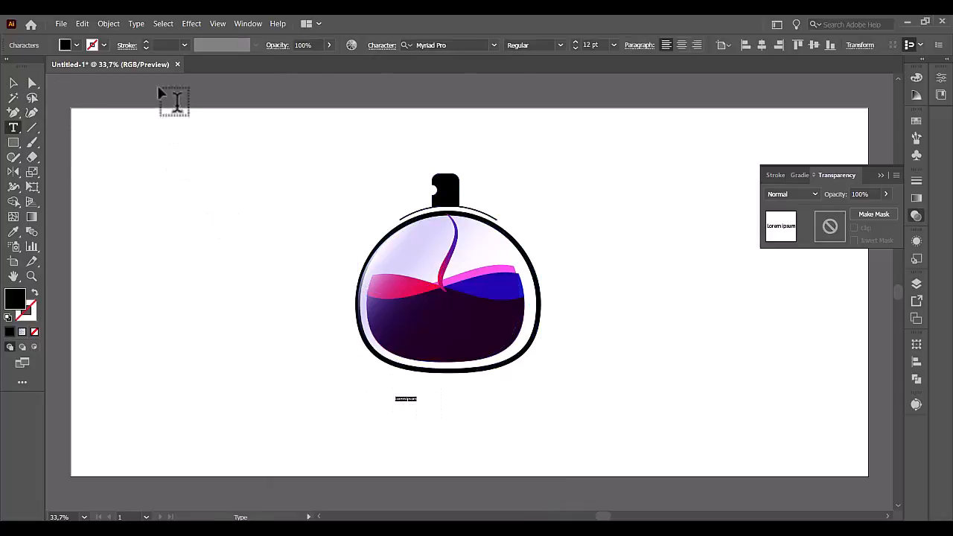
left_click(14, 84)
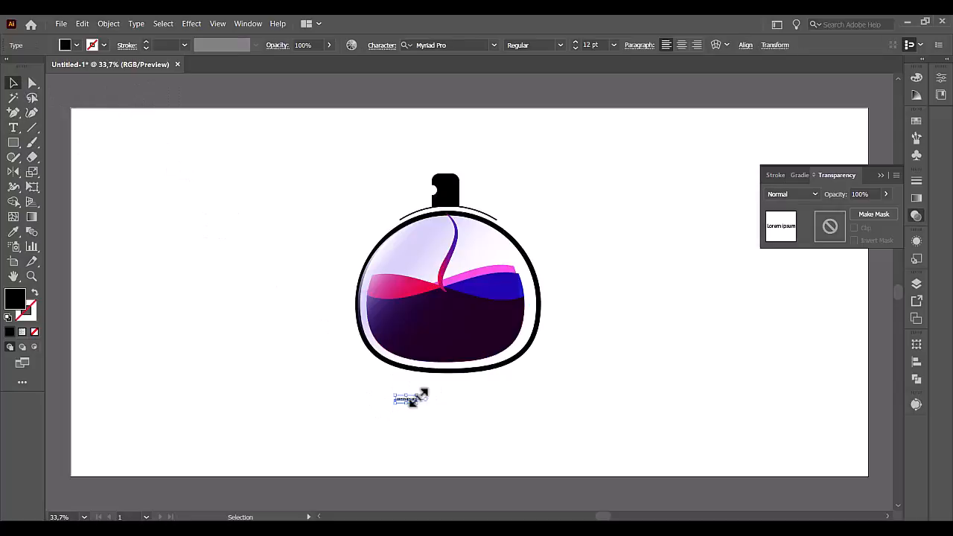
left_click_drag(419, 396, 315, 419)
Replace the placeholder text below the bottle with "YOUR LOGO".
double_click(503, 420)
double_click(501, 421)
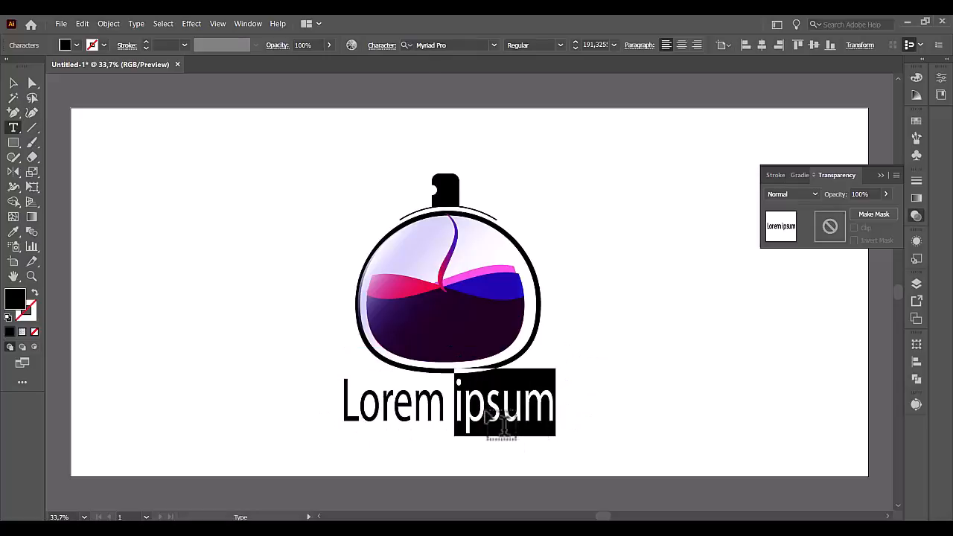
triple_click(503, 421)
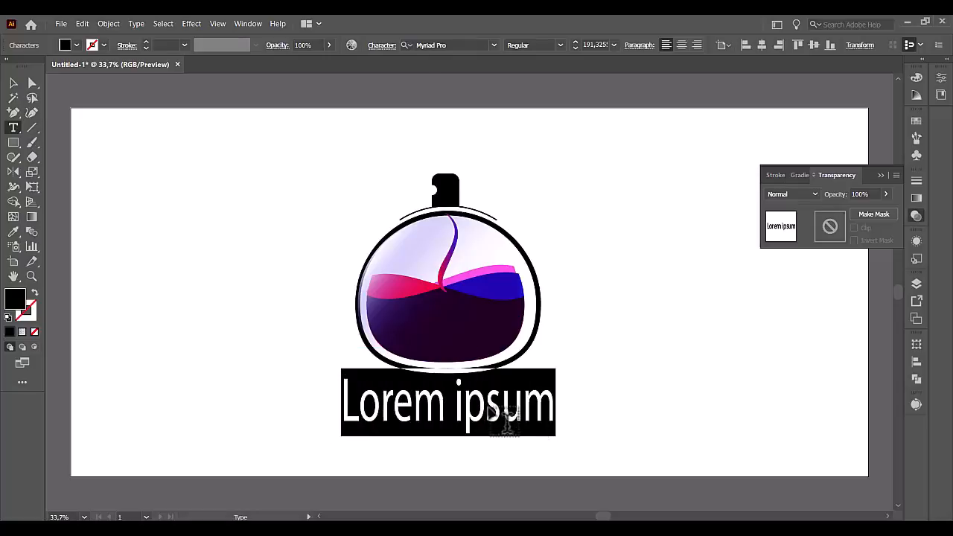
type("YOUR ")
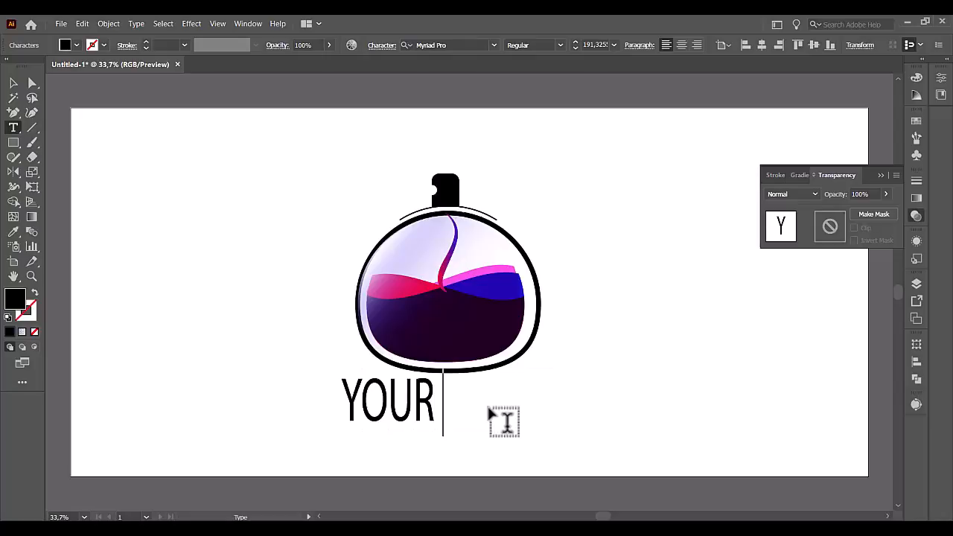
type("LOGO")
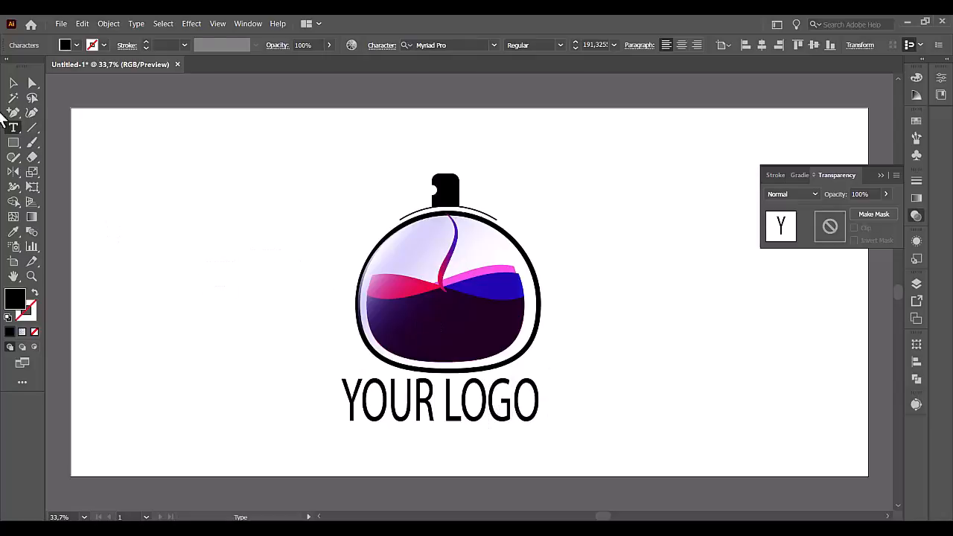
Change the font of the whole "YOUR LOGO" text to CaligrafBlackPERSONALUSE.
double_click(402, 409)
triple_click(402, 409)
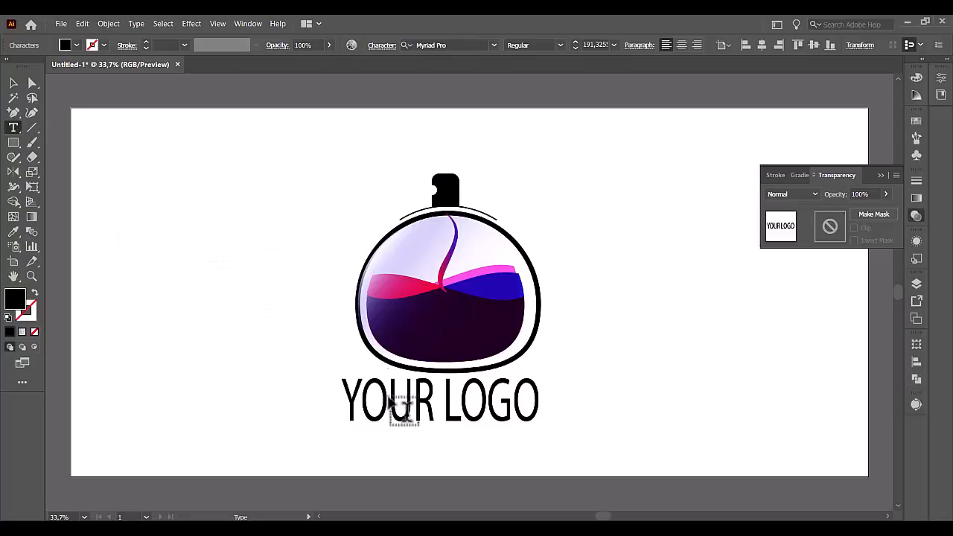
left_click(942, 78)
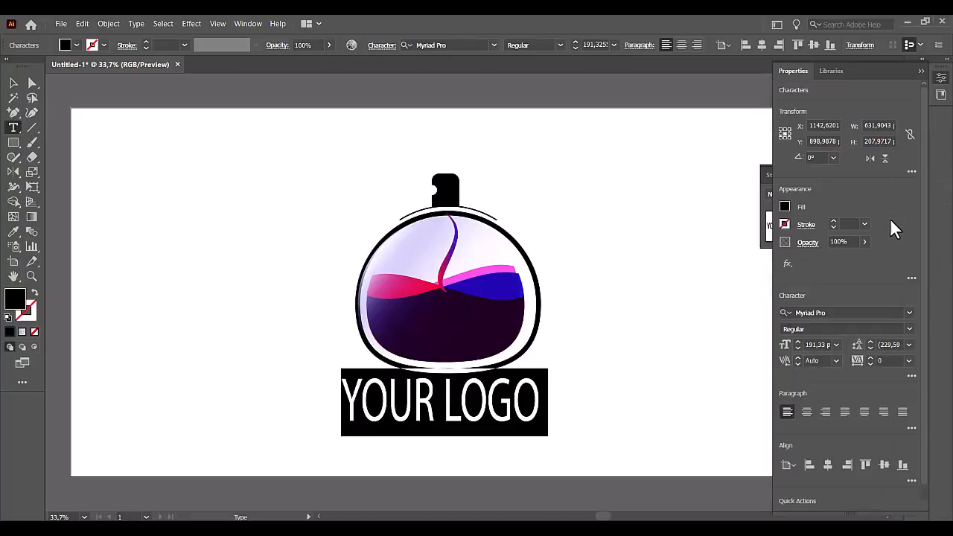
left_click(910, 313)
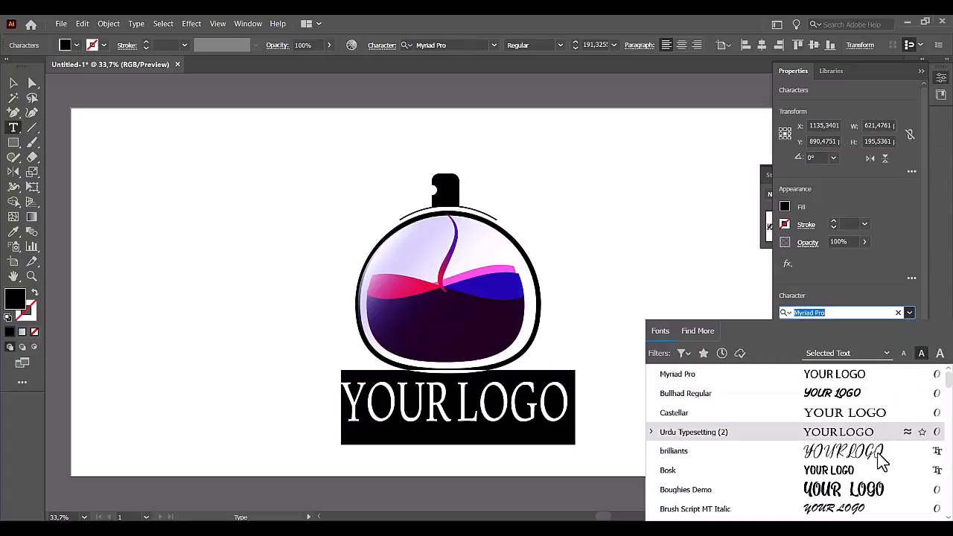
scroll(882, 458, "down", 3)
scroll(886, 460, "down", 3)
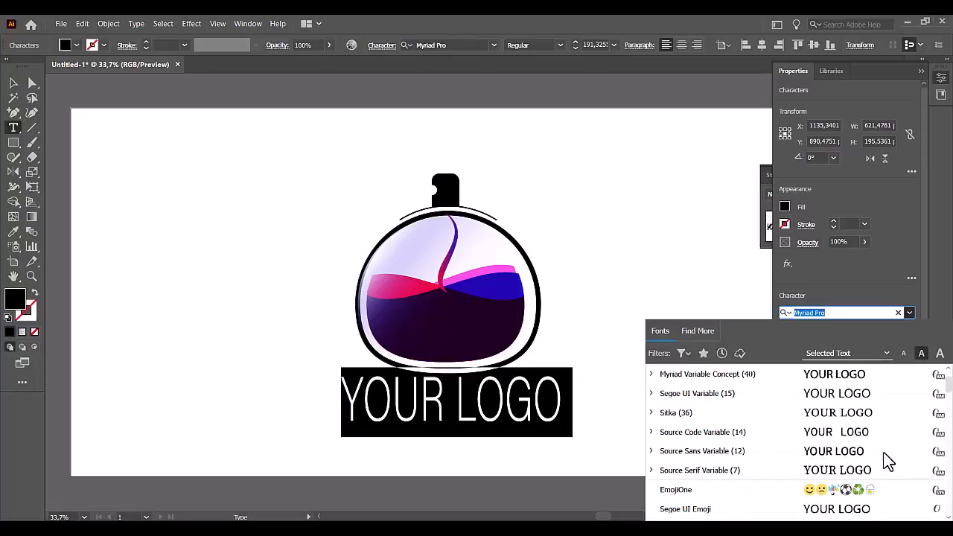
scroll(887, 458, "down", 4)
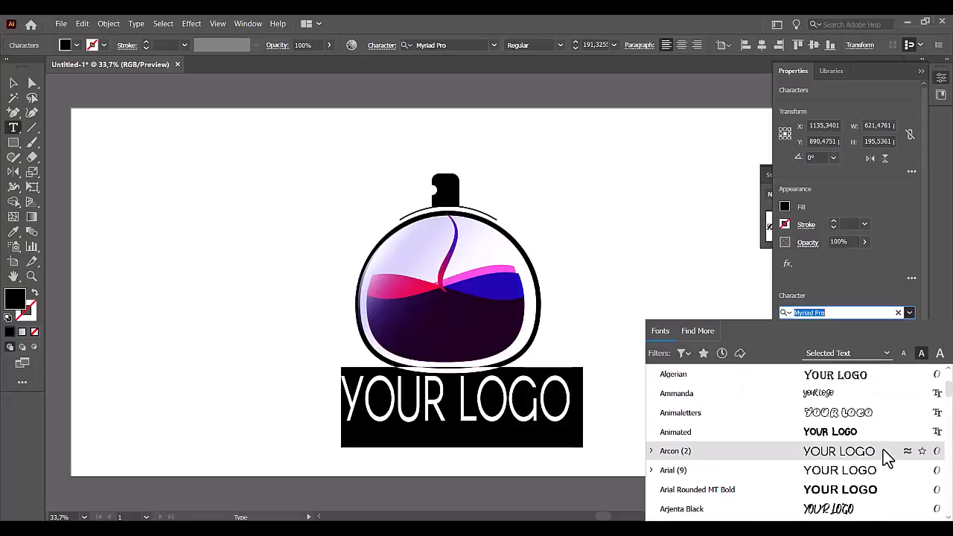
scroll(887, 458, "down", 2)
scroll(887, 458, "down", 2)
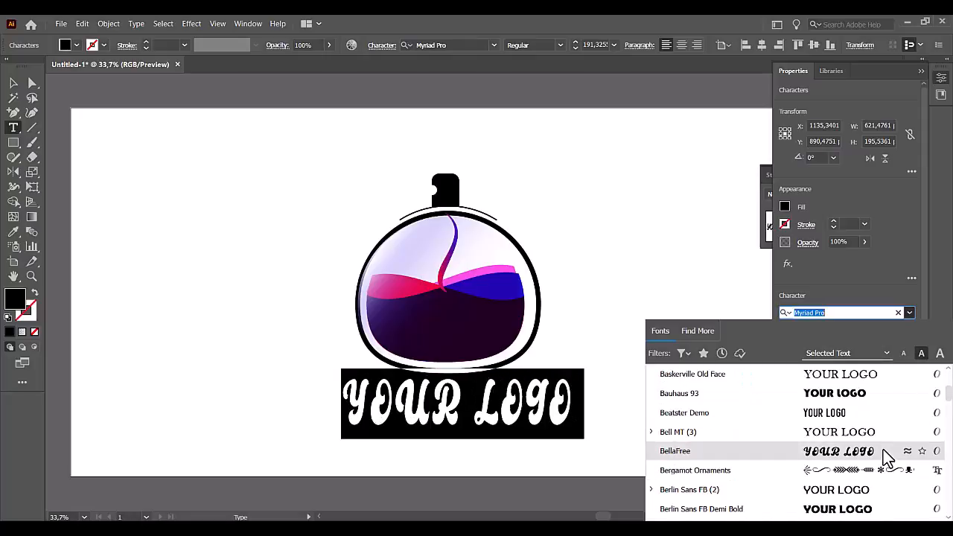
scroll(887, 458, "down", 2)
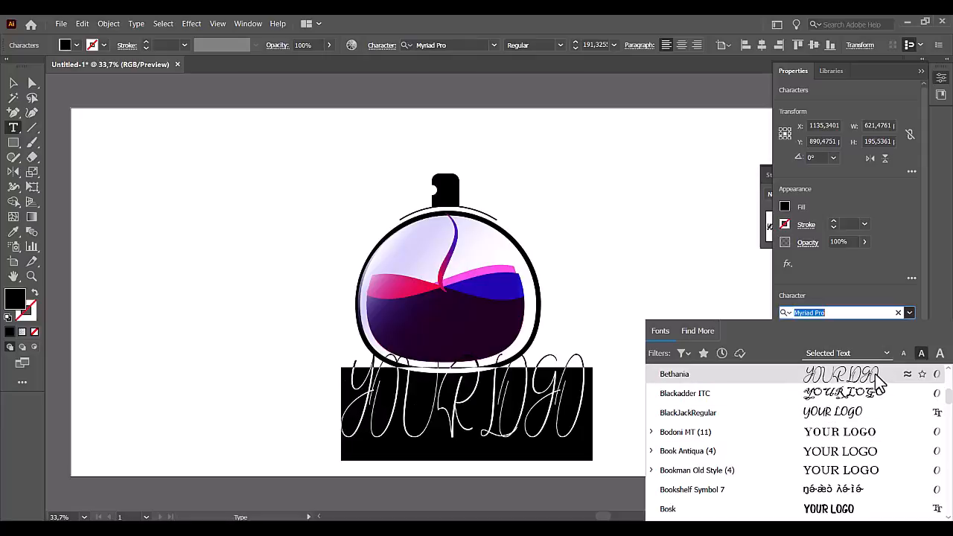
scroll(882, 439, "down", 2)
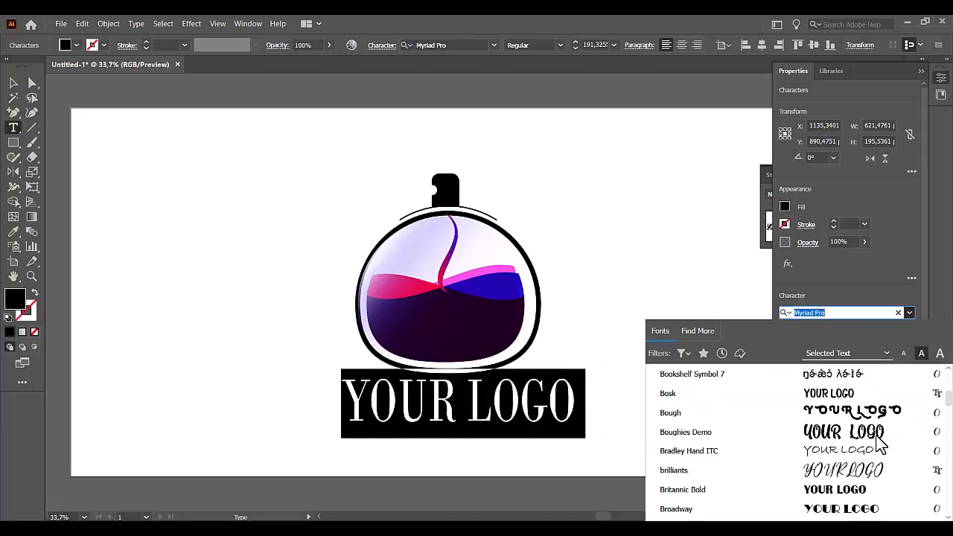
scroll(879, 443, "down", 1)
scroll(882, 444, "down", 1)
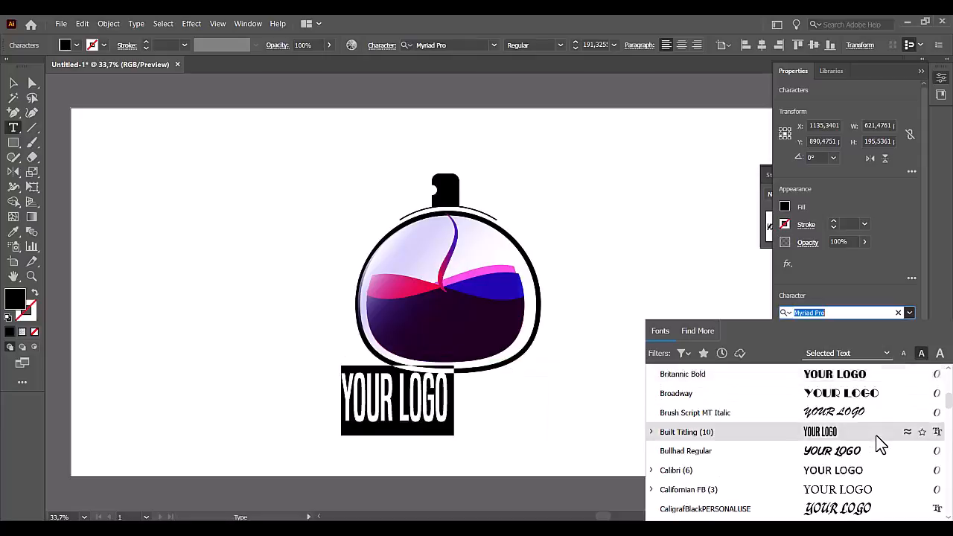
scroll(877, 442, "down", 2)
left_click(849, 395)
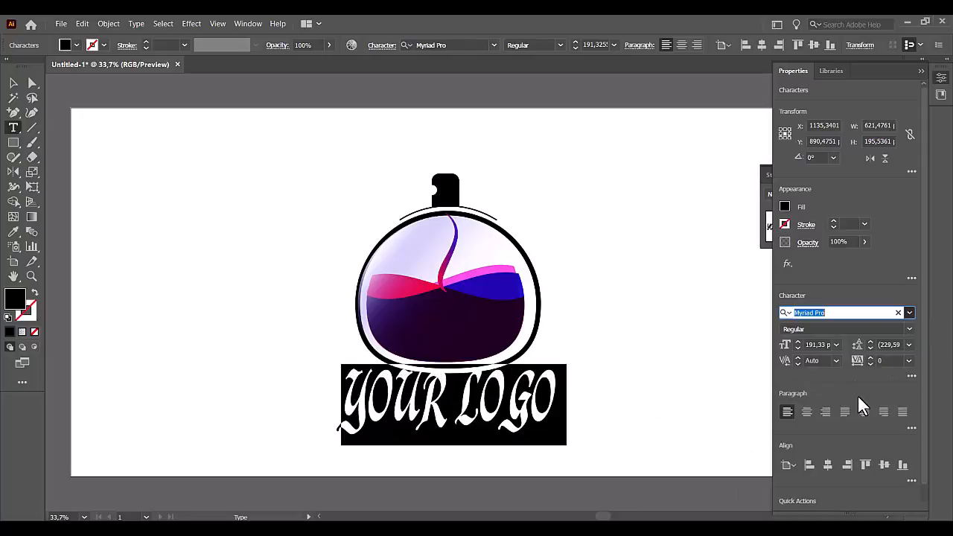
Scale the "YOUR LOGO" text down until it is narrower than the bottle and position it centred just beneath the vessel.
left_click(19, 84)
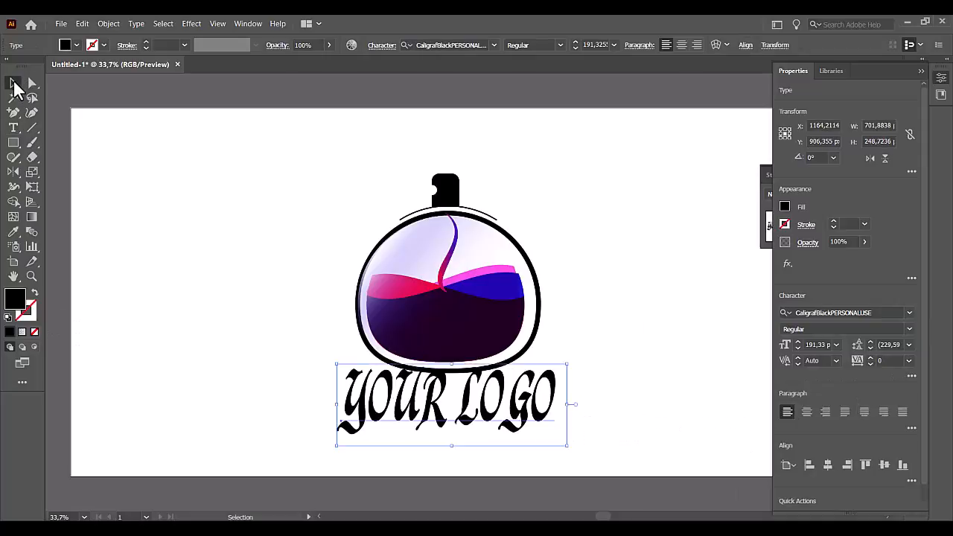
left_click(578, 472)
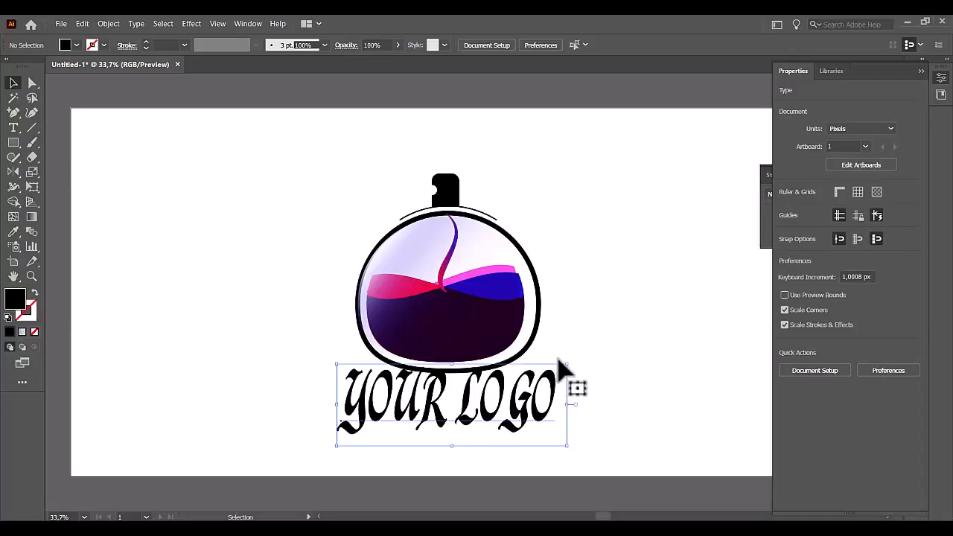
left_click_drag(570, 376, 514, 383)
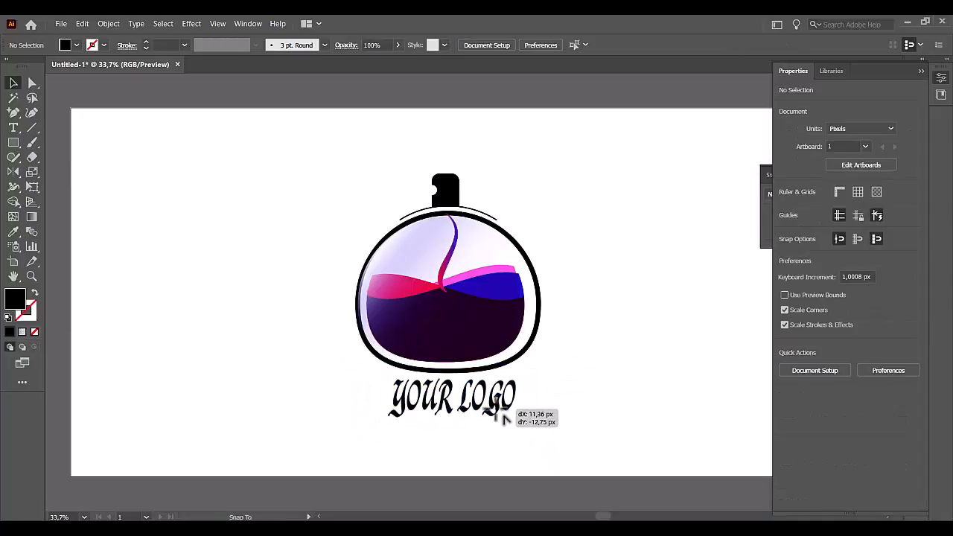